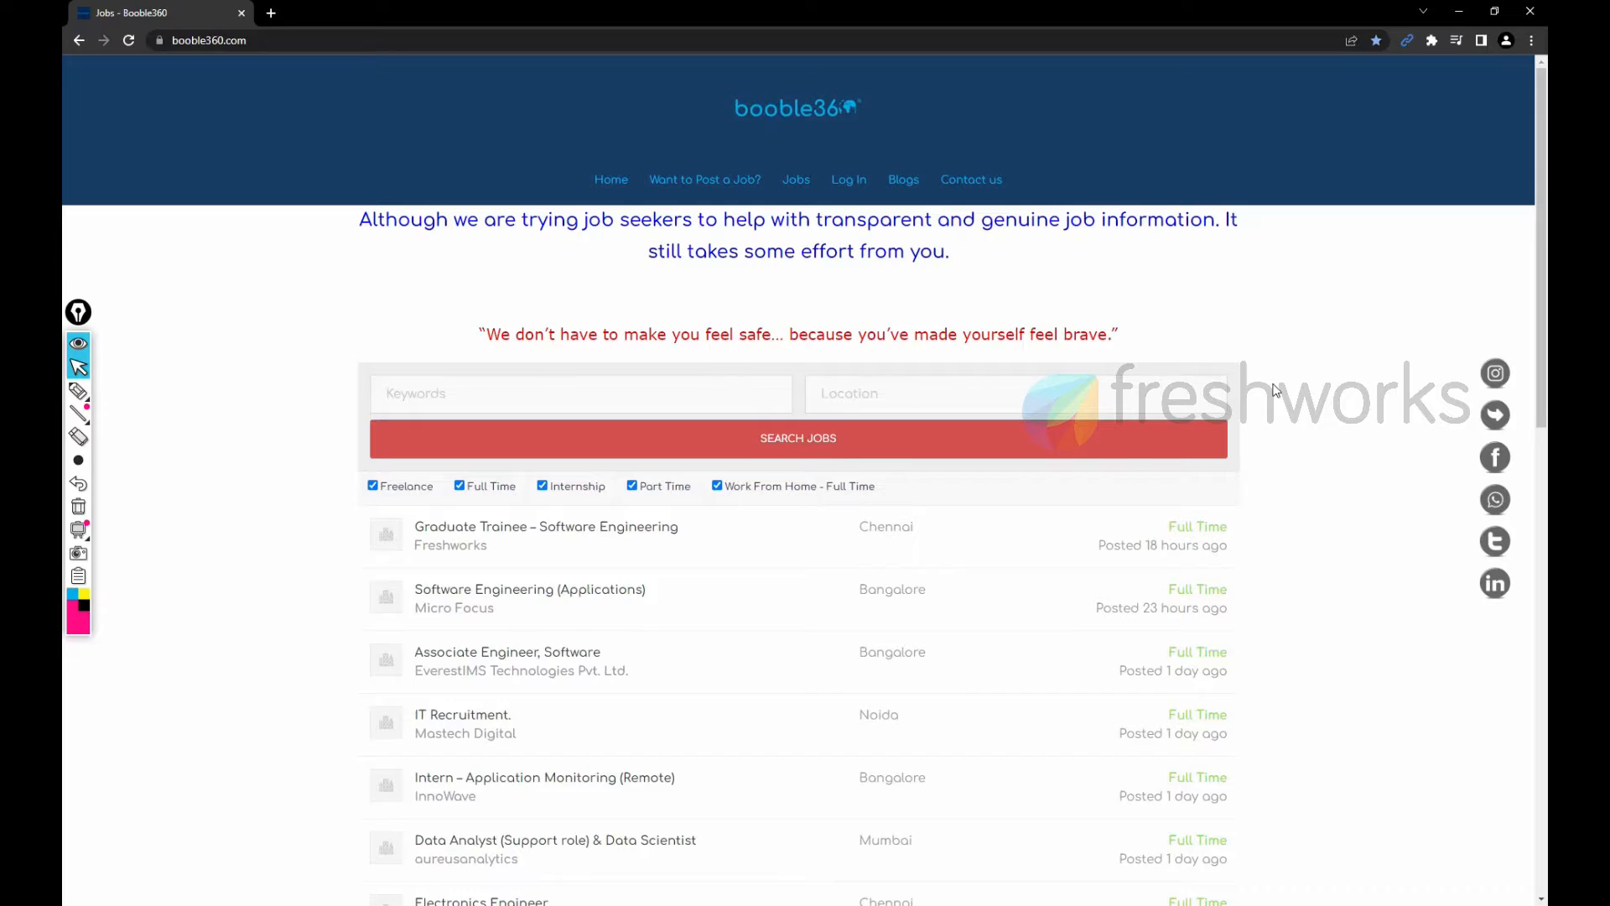
Step: Circle the booble360 logo and the Graduate Trainee – Software Engineering listing in pink pen
click(78, 391)
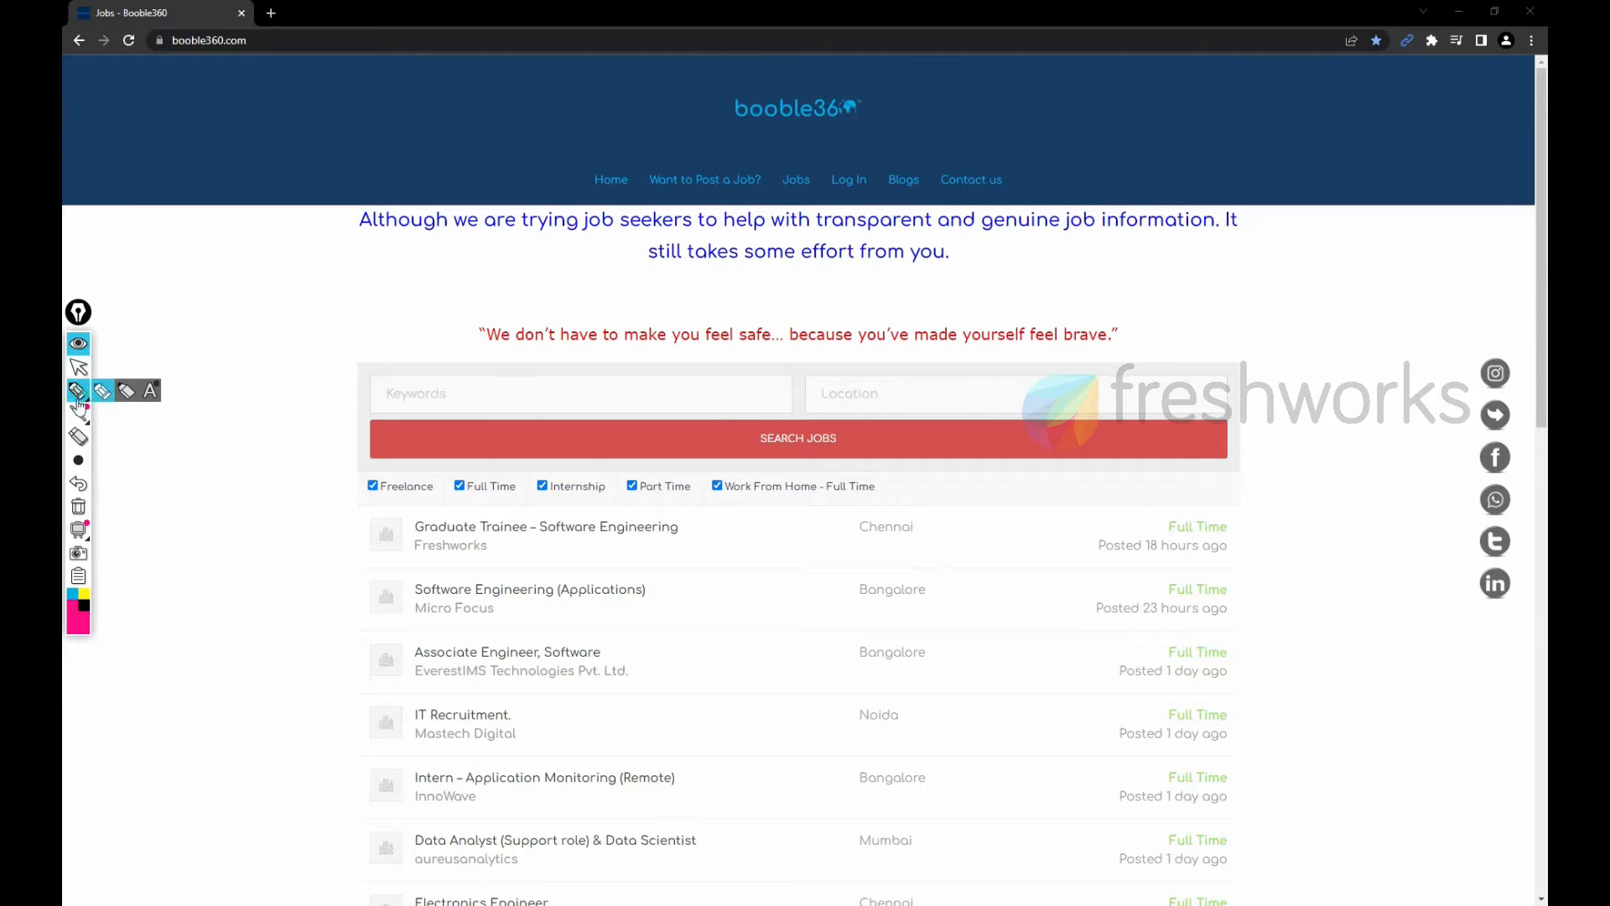
mouse_move(985, 137)
mouse_down()
mouse_move(951, 126)
mouse_move(1516, 72)
mouse_up()
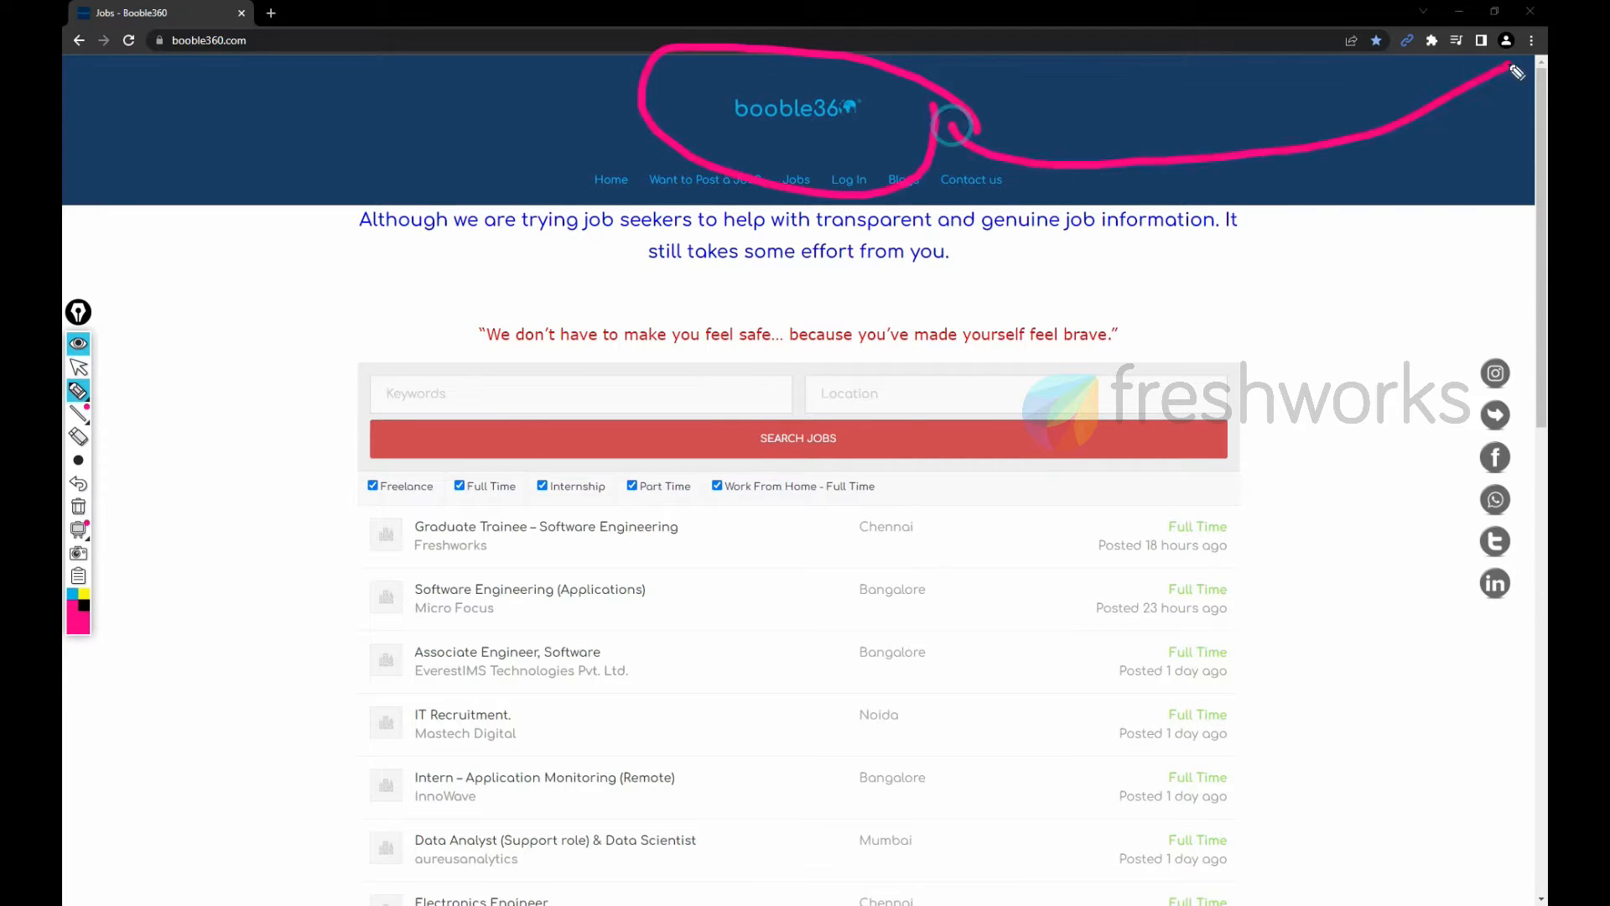
drag(1394, 72, 1403, 102)
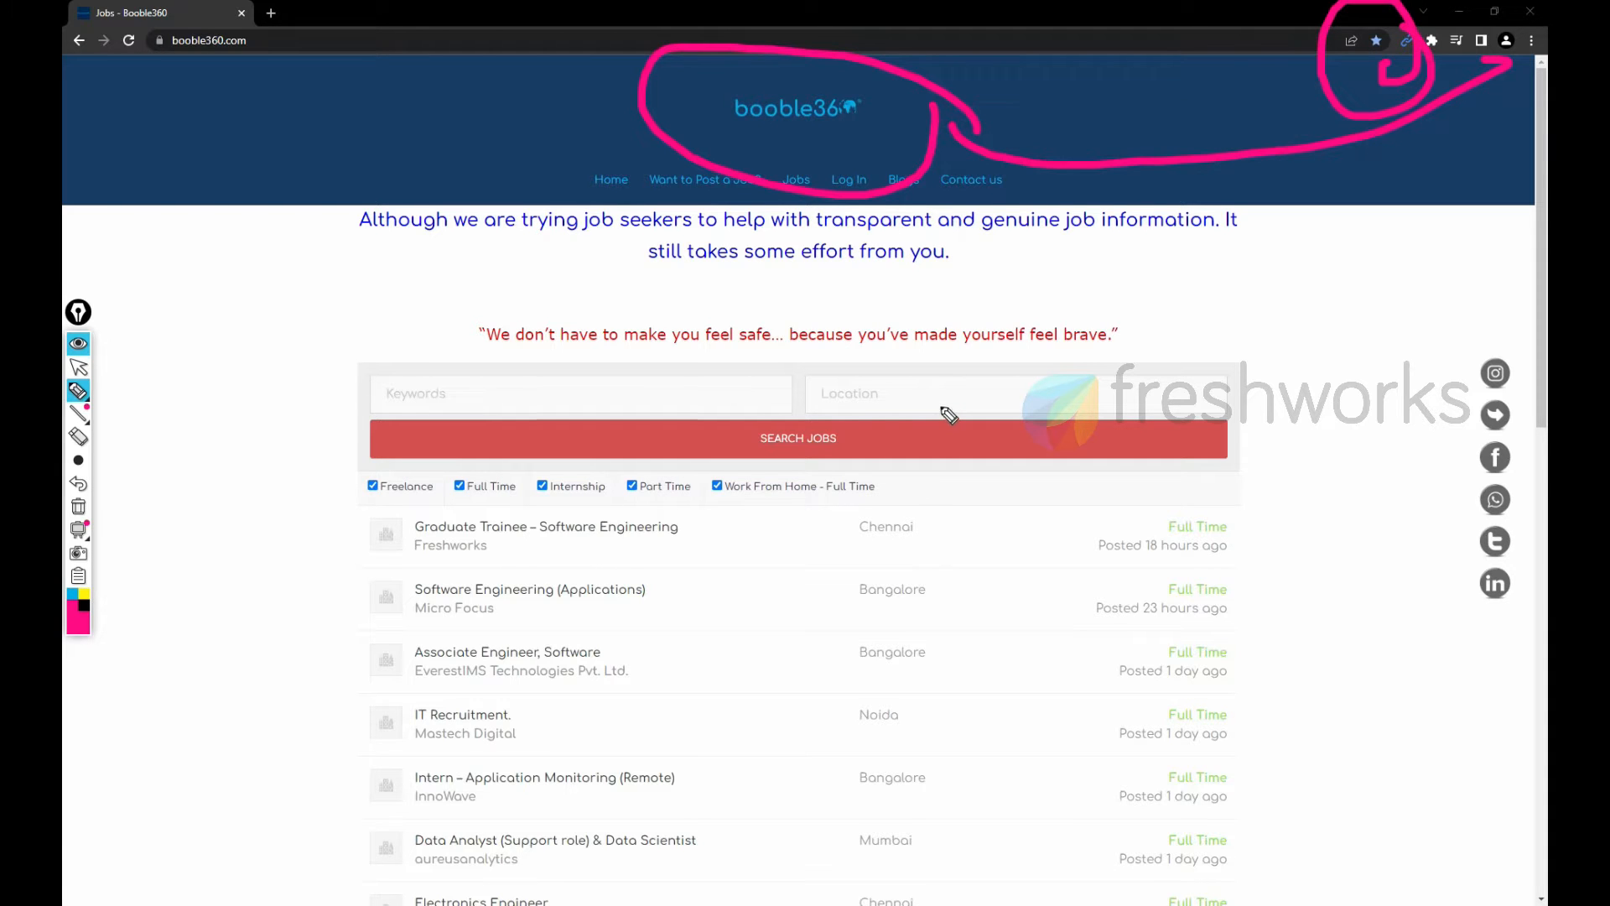
mouse_move(330, 581)
mouse_down()
mouse_move(1246, 548)
mouse_move(226, 523)
mouse_move(345, 592)
mouse_move(673, 549)
mouse_up()
click(78, 367)
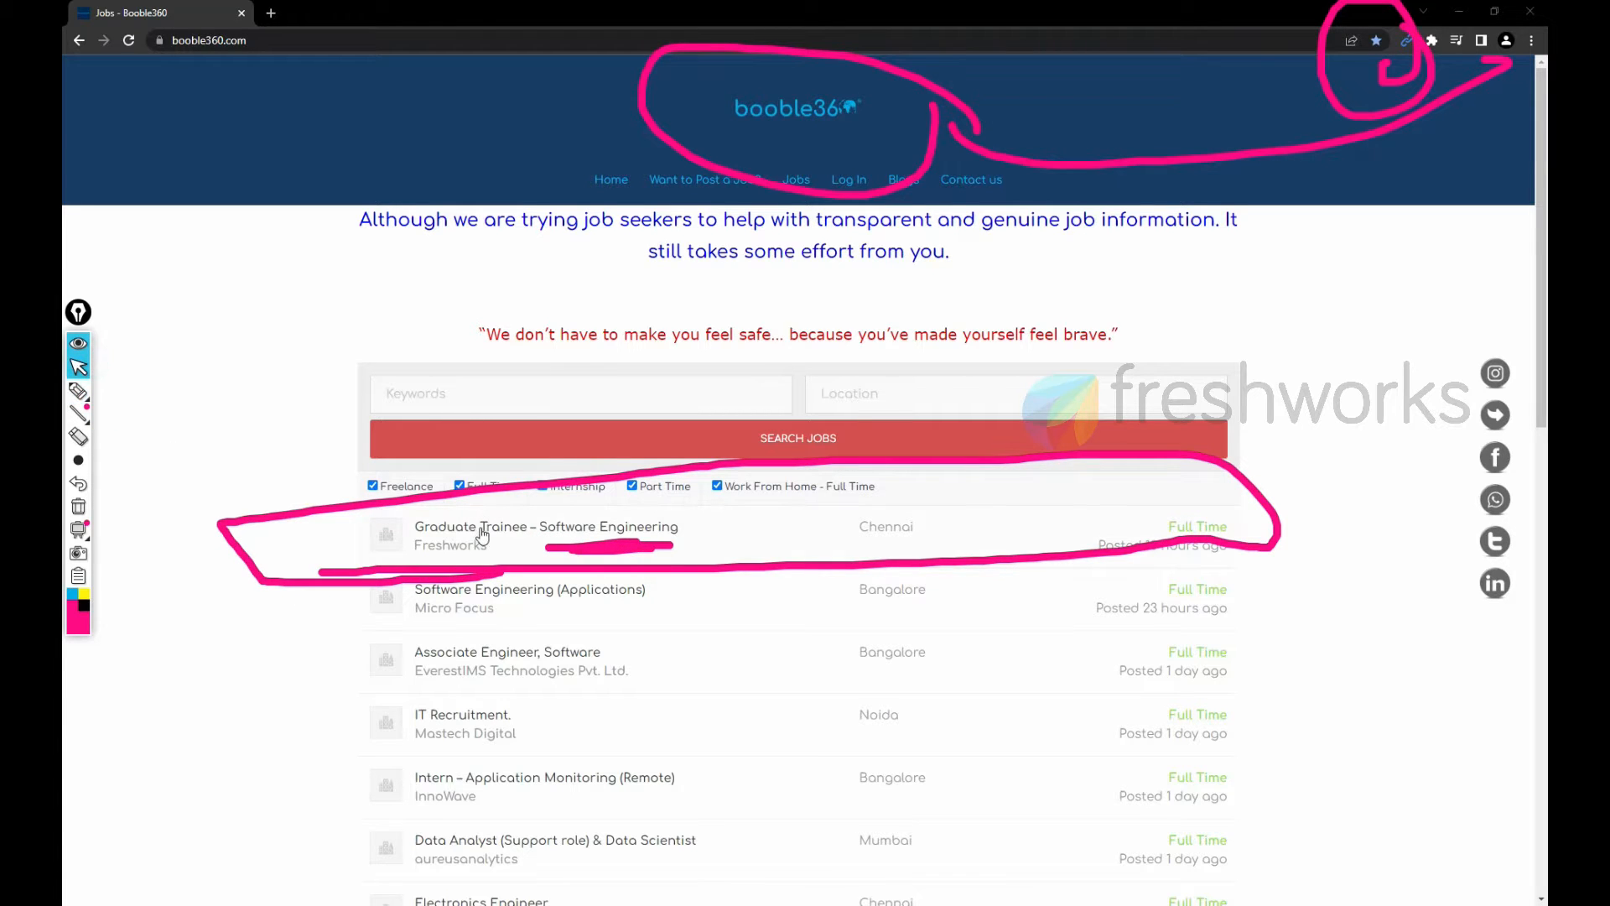
Step: Open the Freshworks Graduate Trainee details and follow its tinyurl apply link into a new tab
ctrl+click(480, 529)
click(78, 505)
click(339, 12)
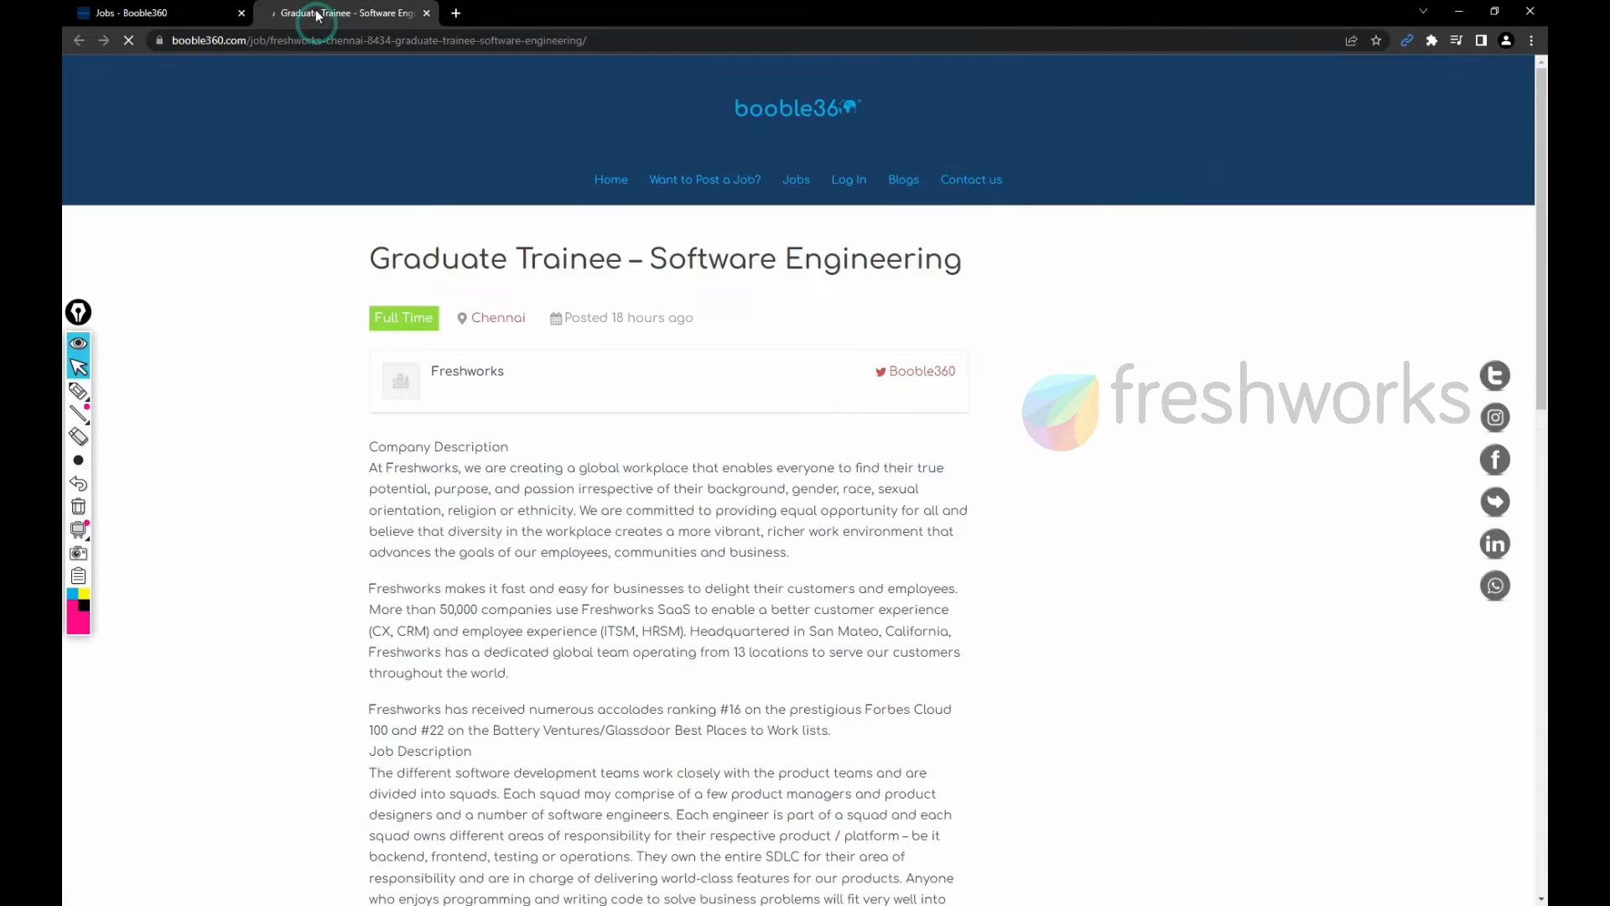
scroll(668, 503, down, 5)
scroll(667, 504, down, 5)
scroll(668, 503, down, 5)
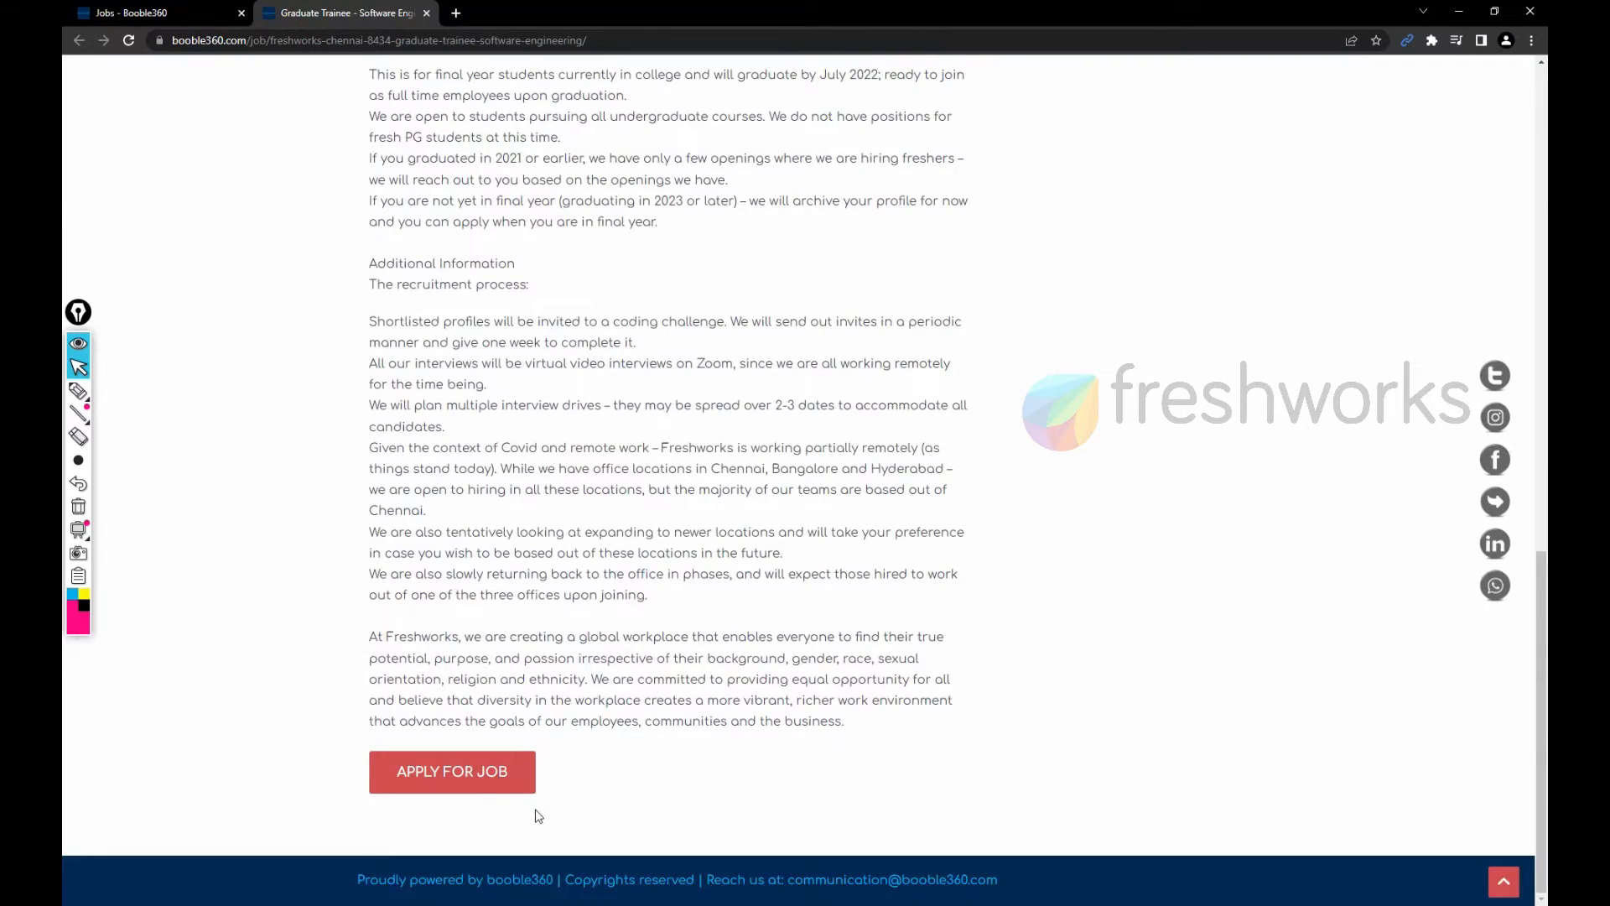
click(452, 770)
ctrl+click(624, 760)
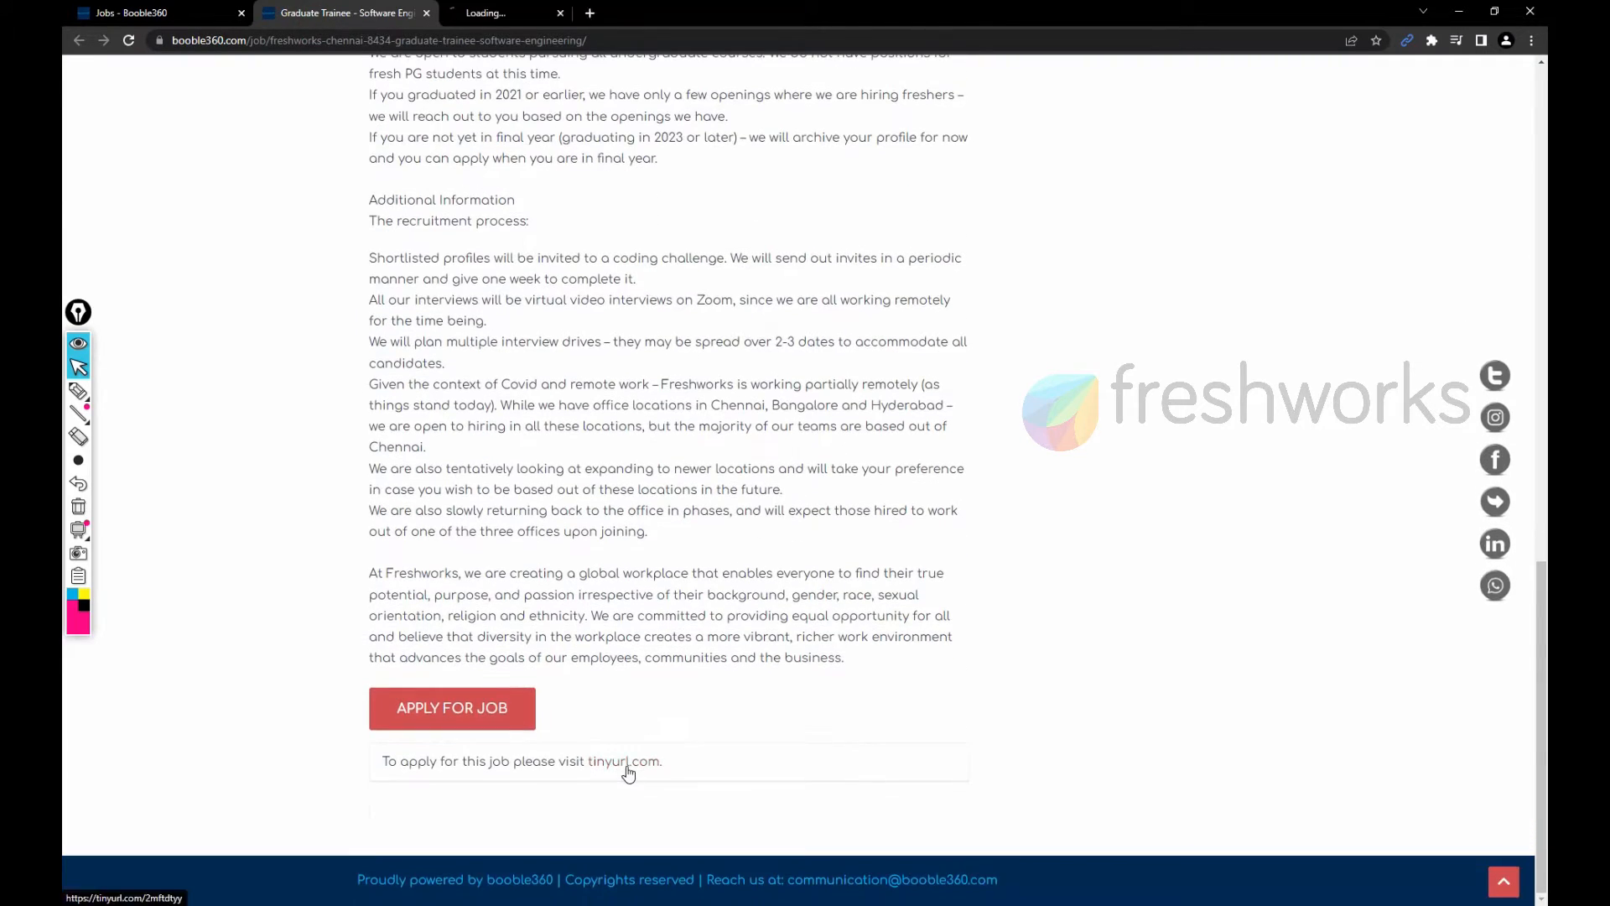
scroll(409, 424, up, 10)
scroll(408, 424, up, 10)
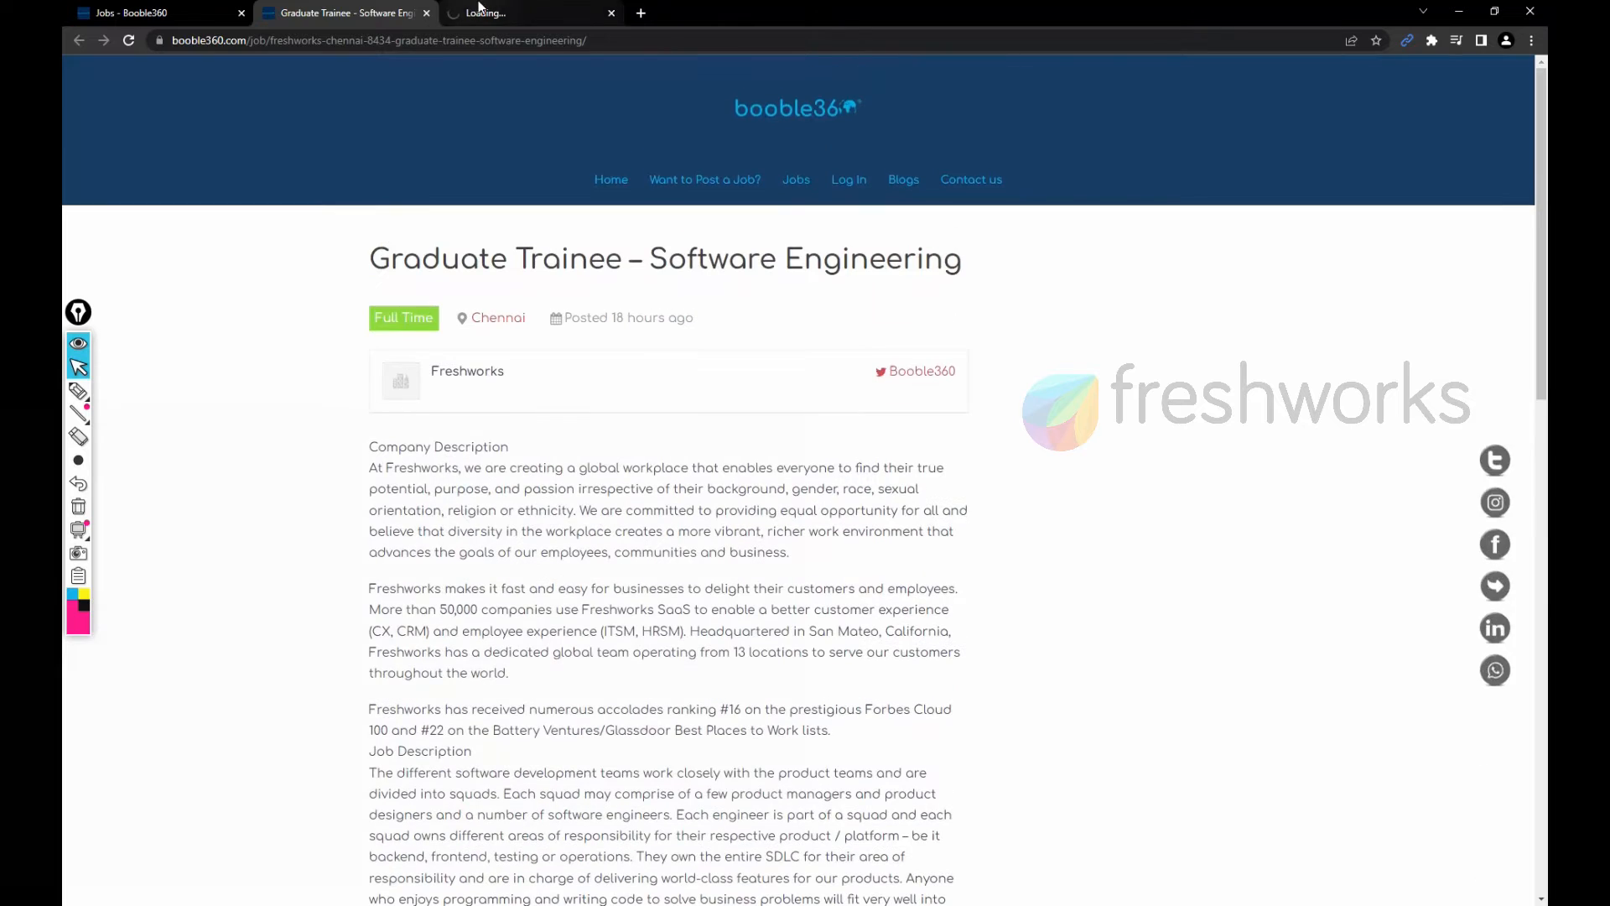
click(485, 13)
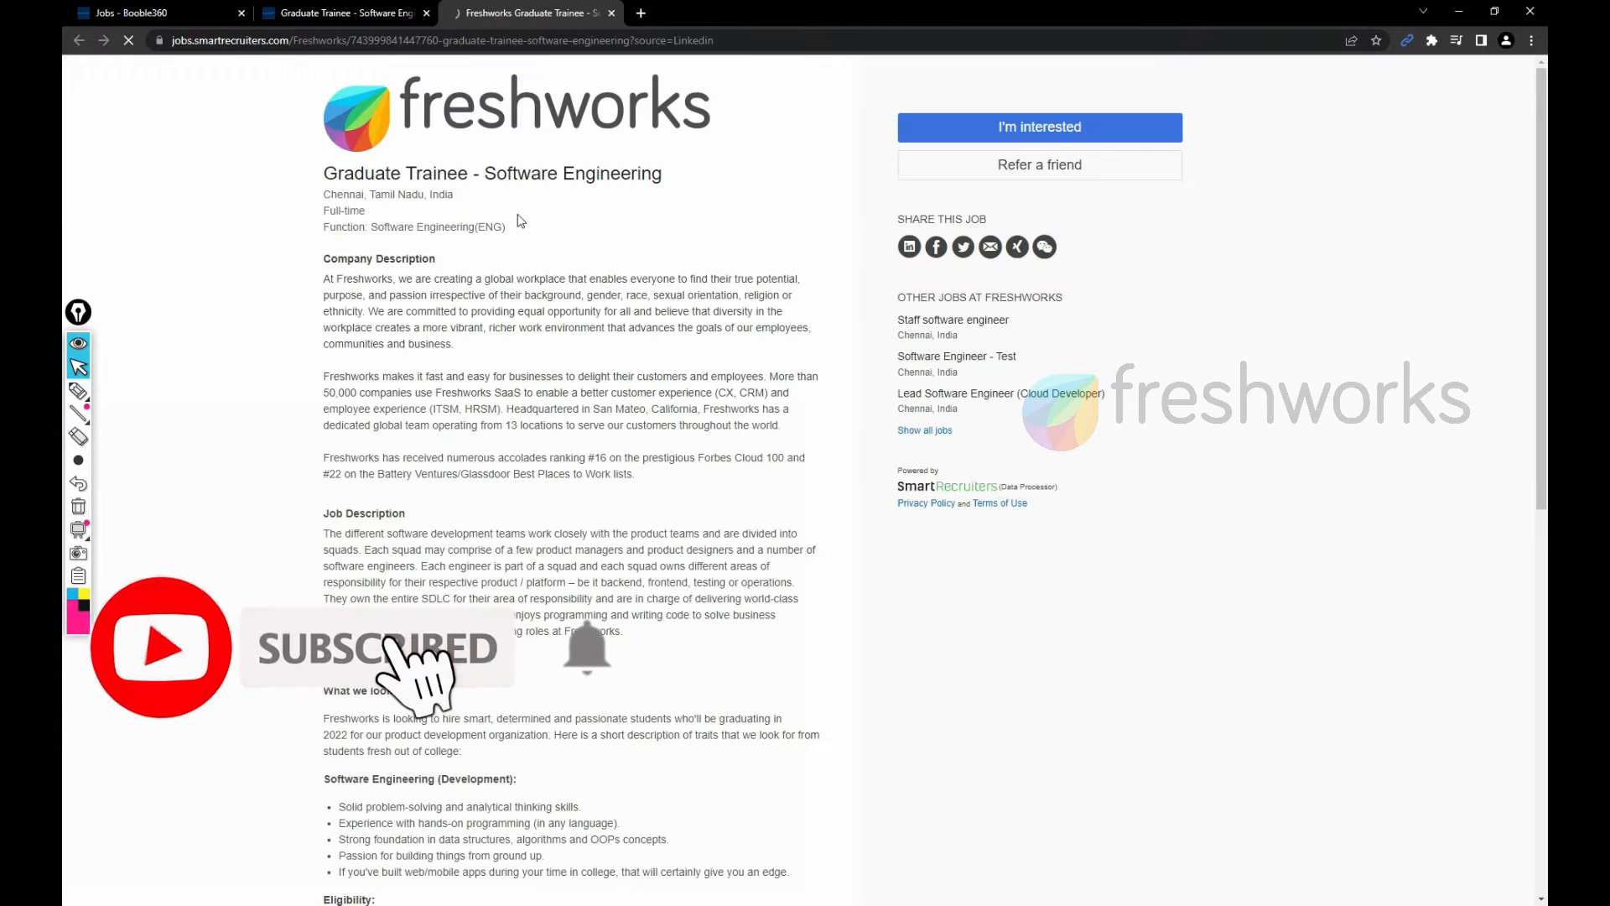
Step: Bracket the 'What we look for' paragraph and underline the short description of traits
drag(325, 174, 604, 174)
click(566, 235)
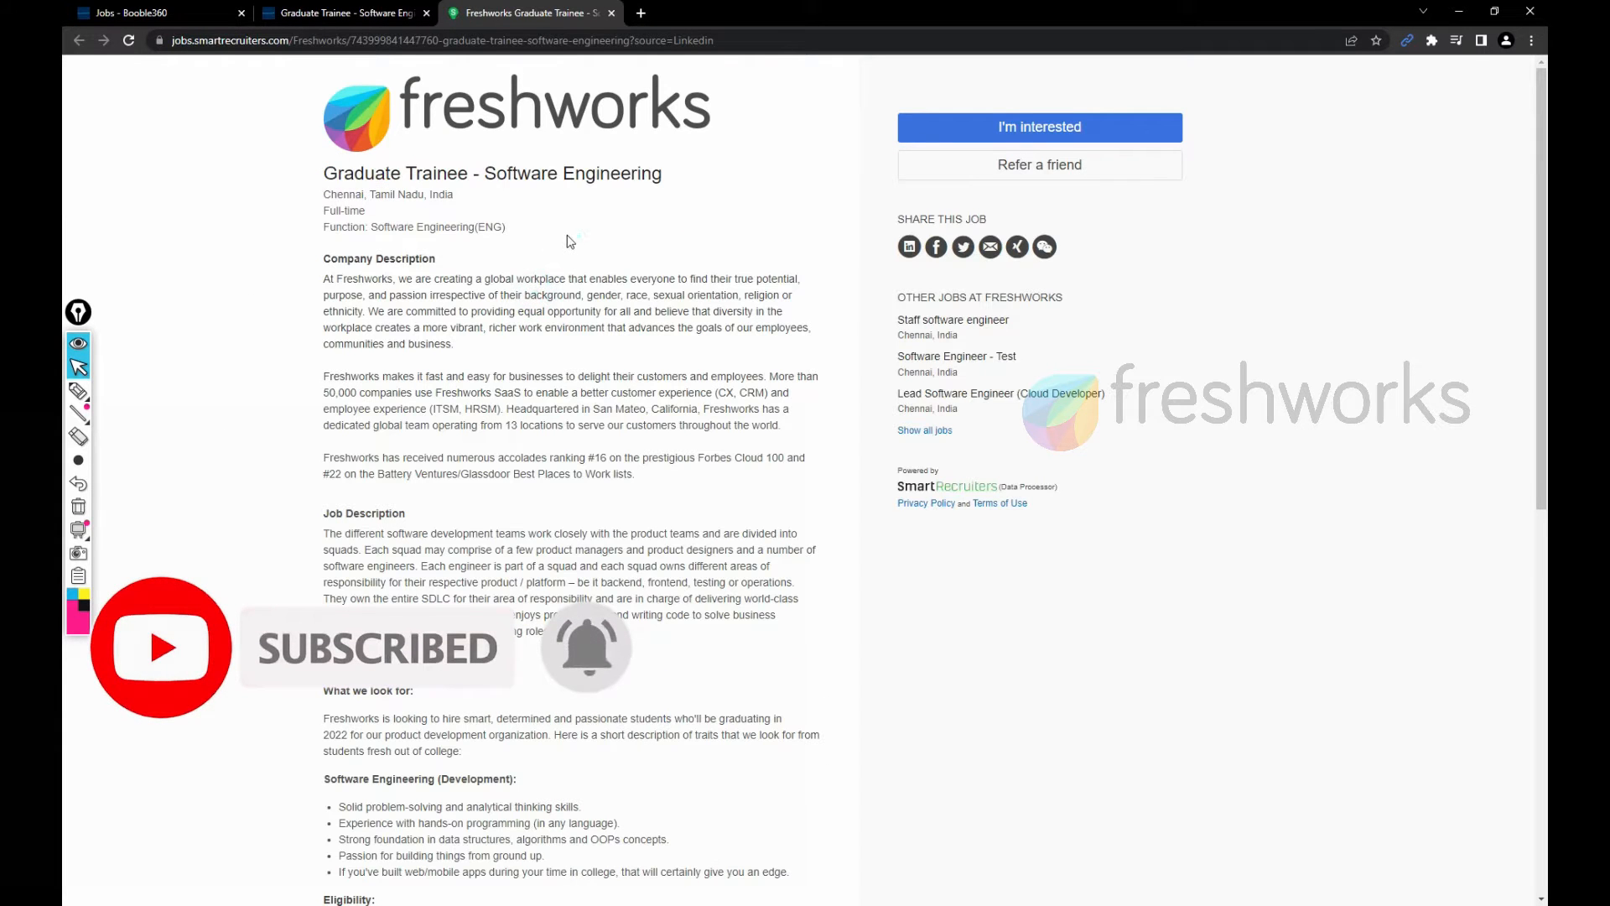
drag(506, 226, 396, 229)
click(567, 234)
scroll(479, 314, down, 8)
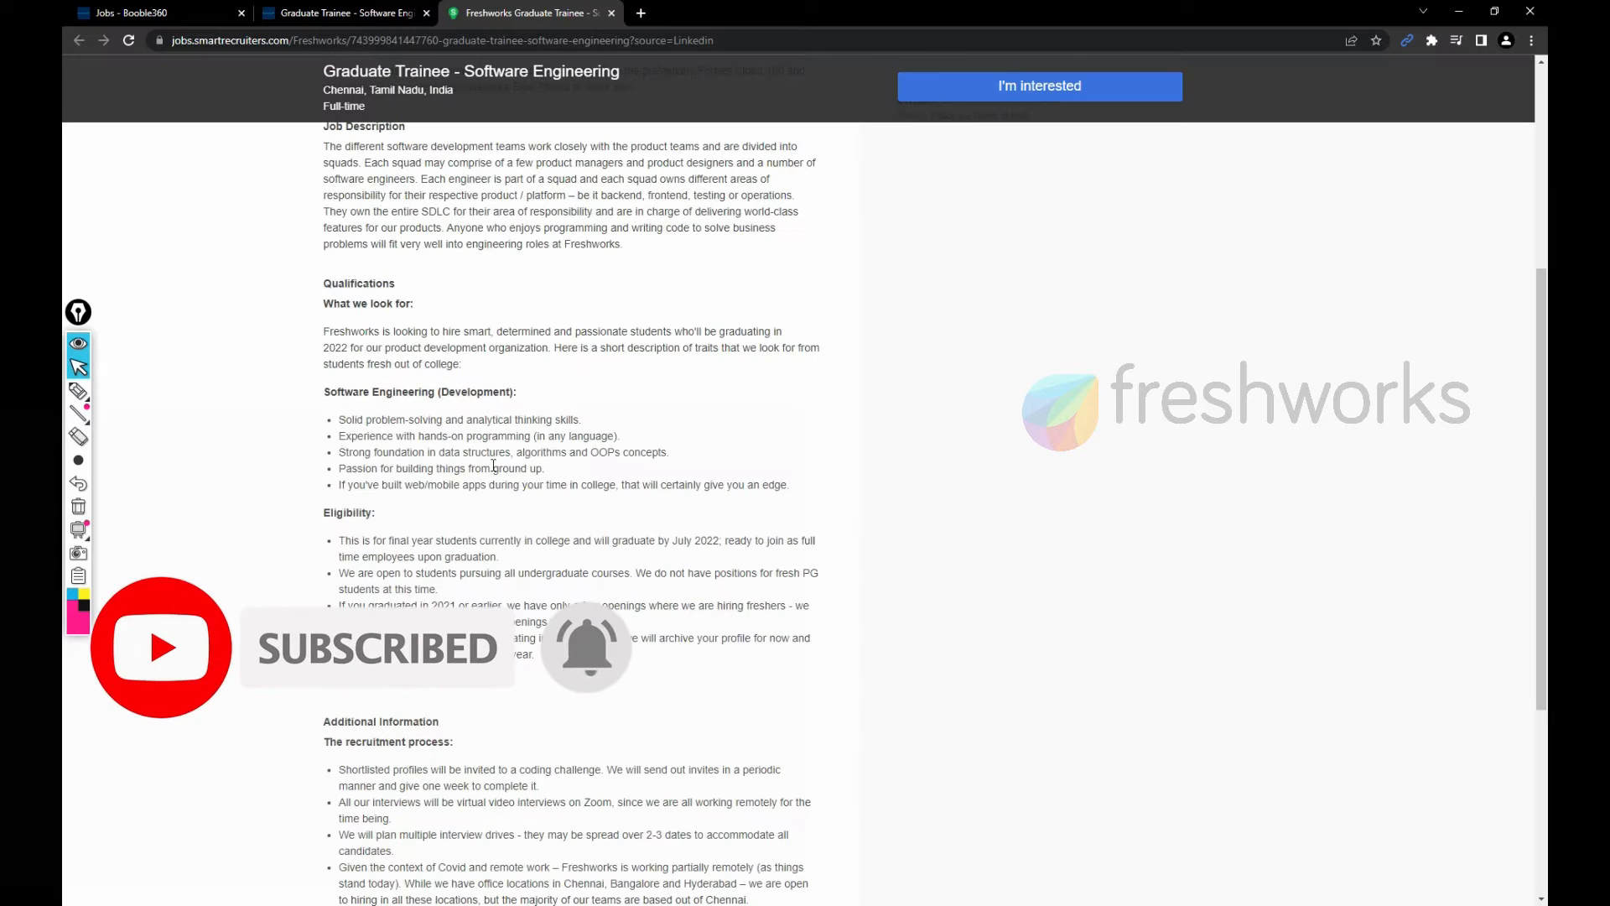
click(78, 391)
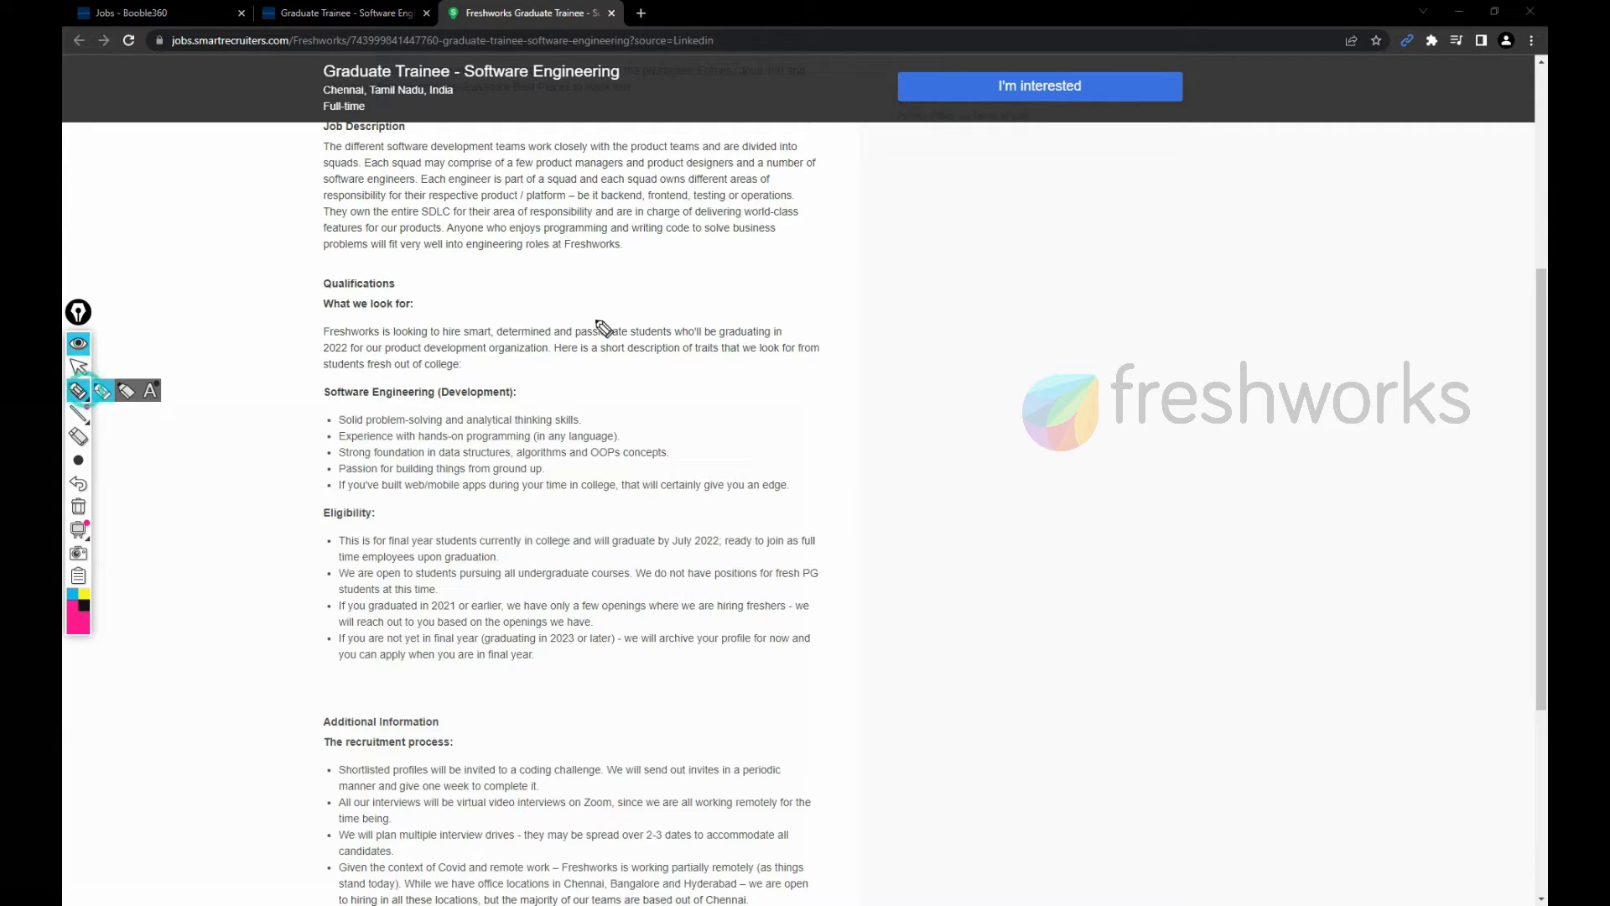
drag(307, 315, 267, 338)
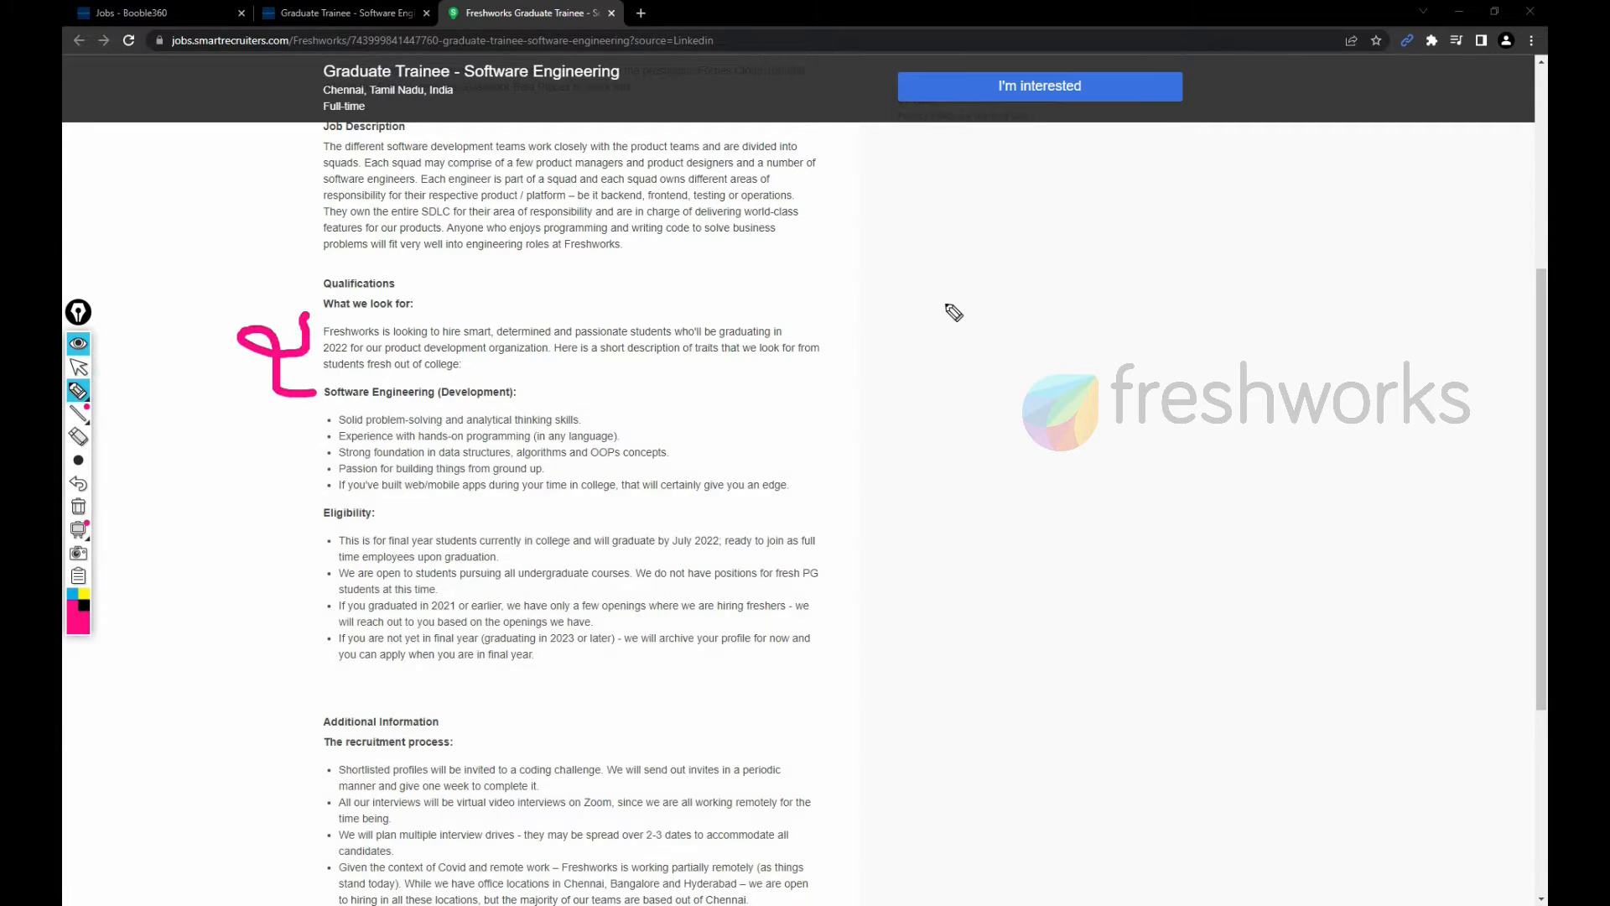
drag(846, 317, 881, 428)
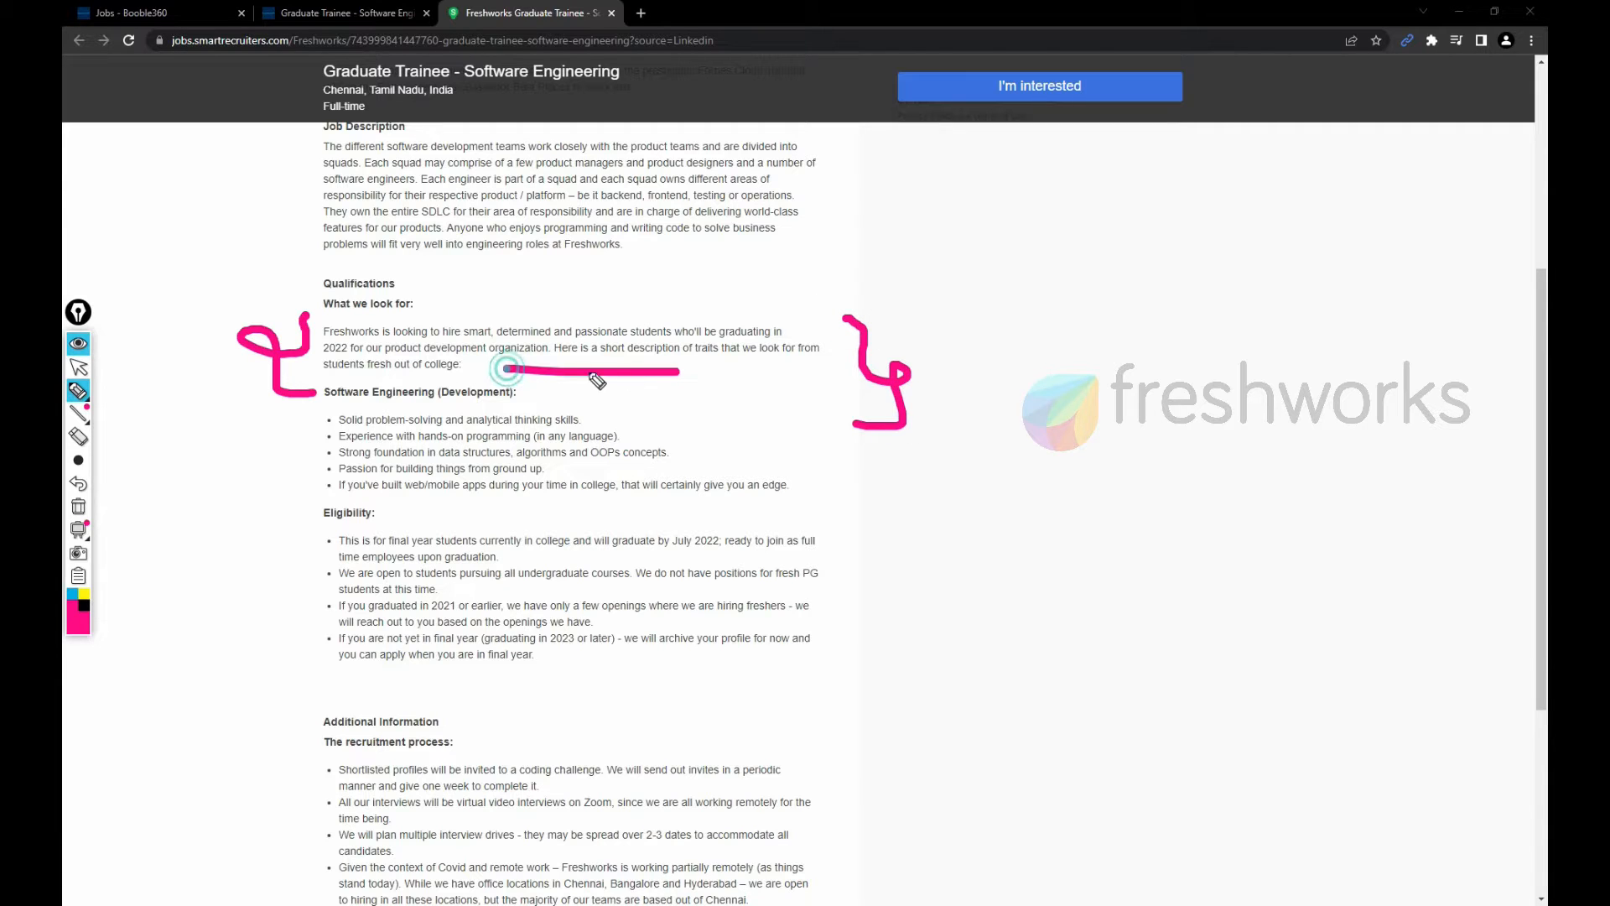
drag(506, 370, 753, 368)
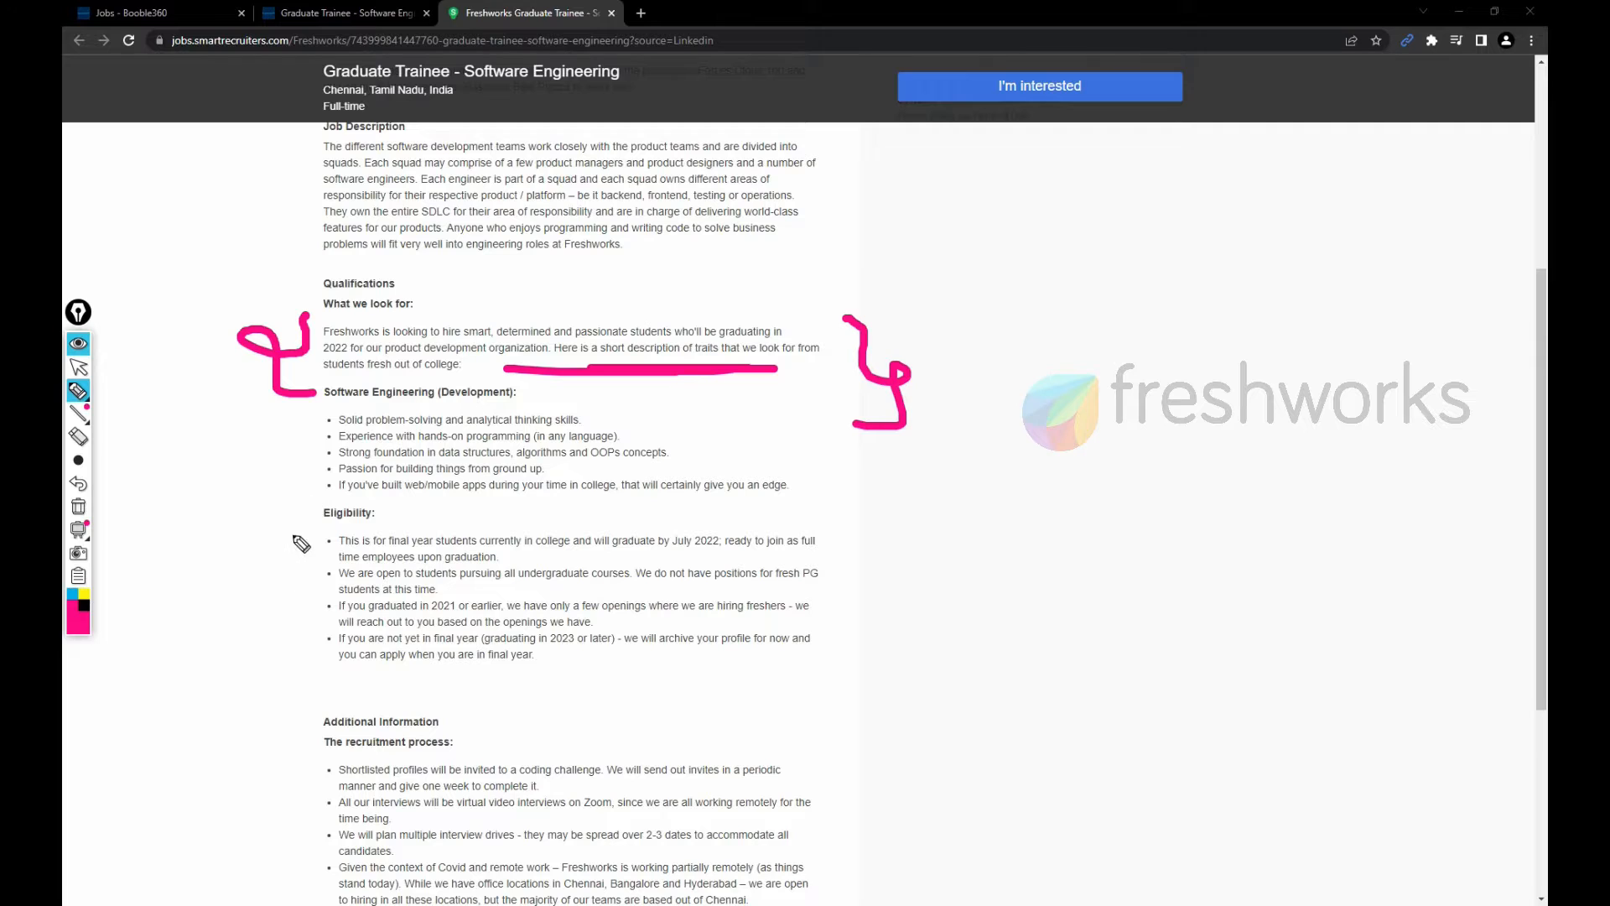
Step: Bracket the Eligibility bullets and underline graduate by July 2022, undergraduate courses, freshers and archive clauses
drag(292, 534, 316, 674)
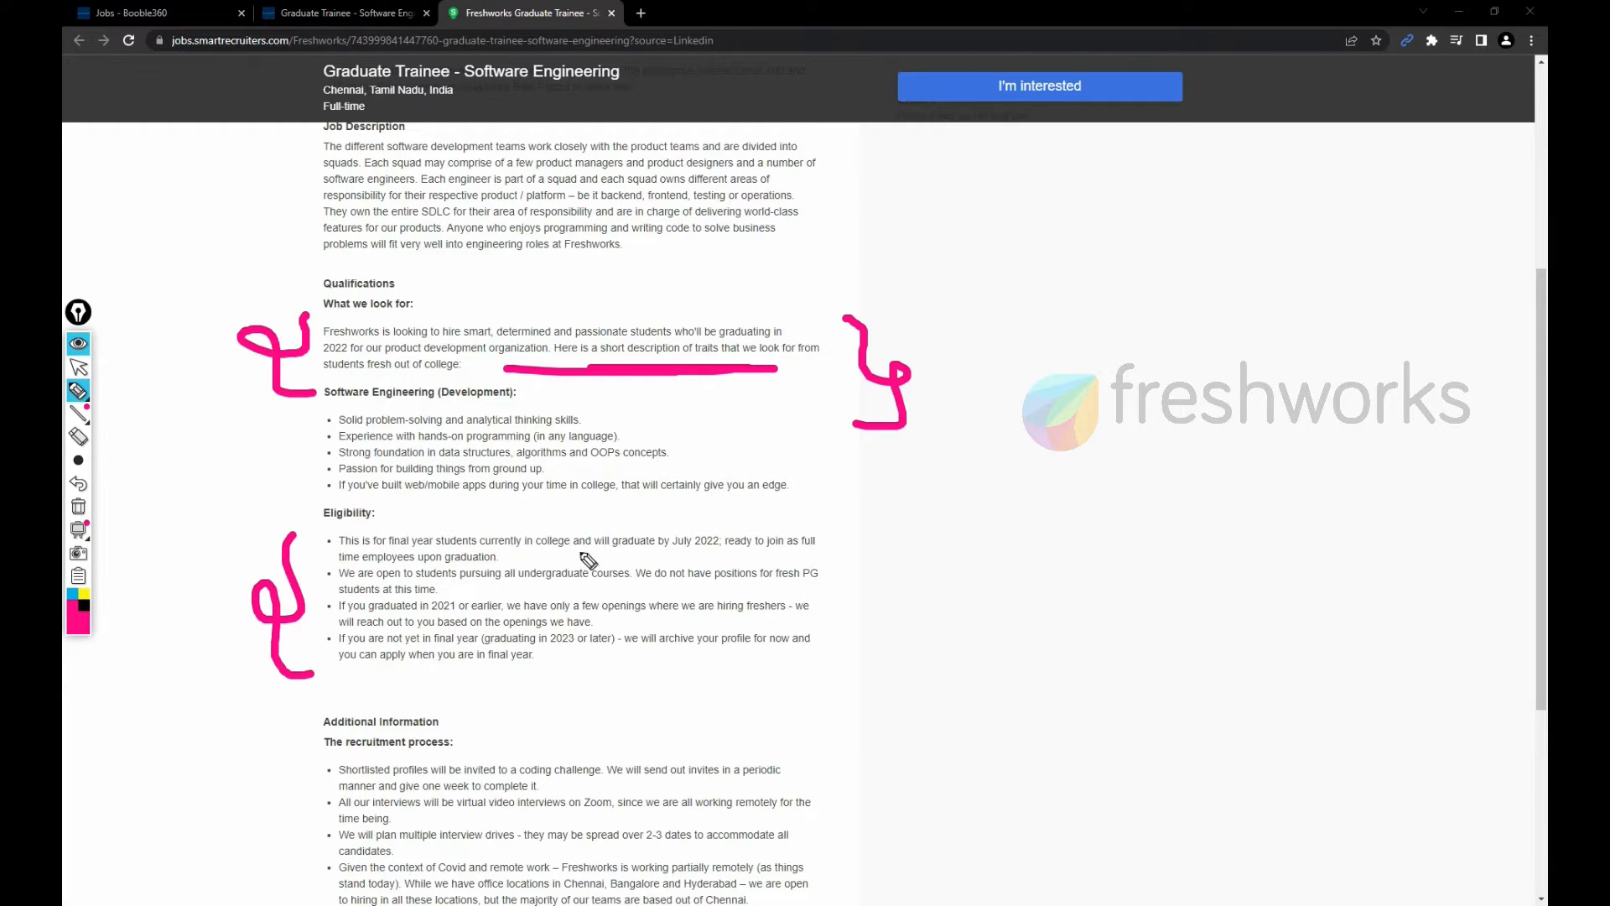
drag(576, 557, 752, 557)
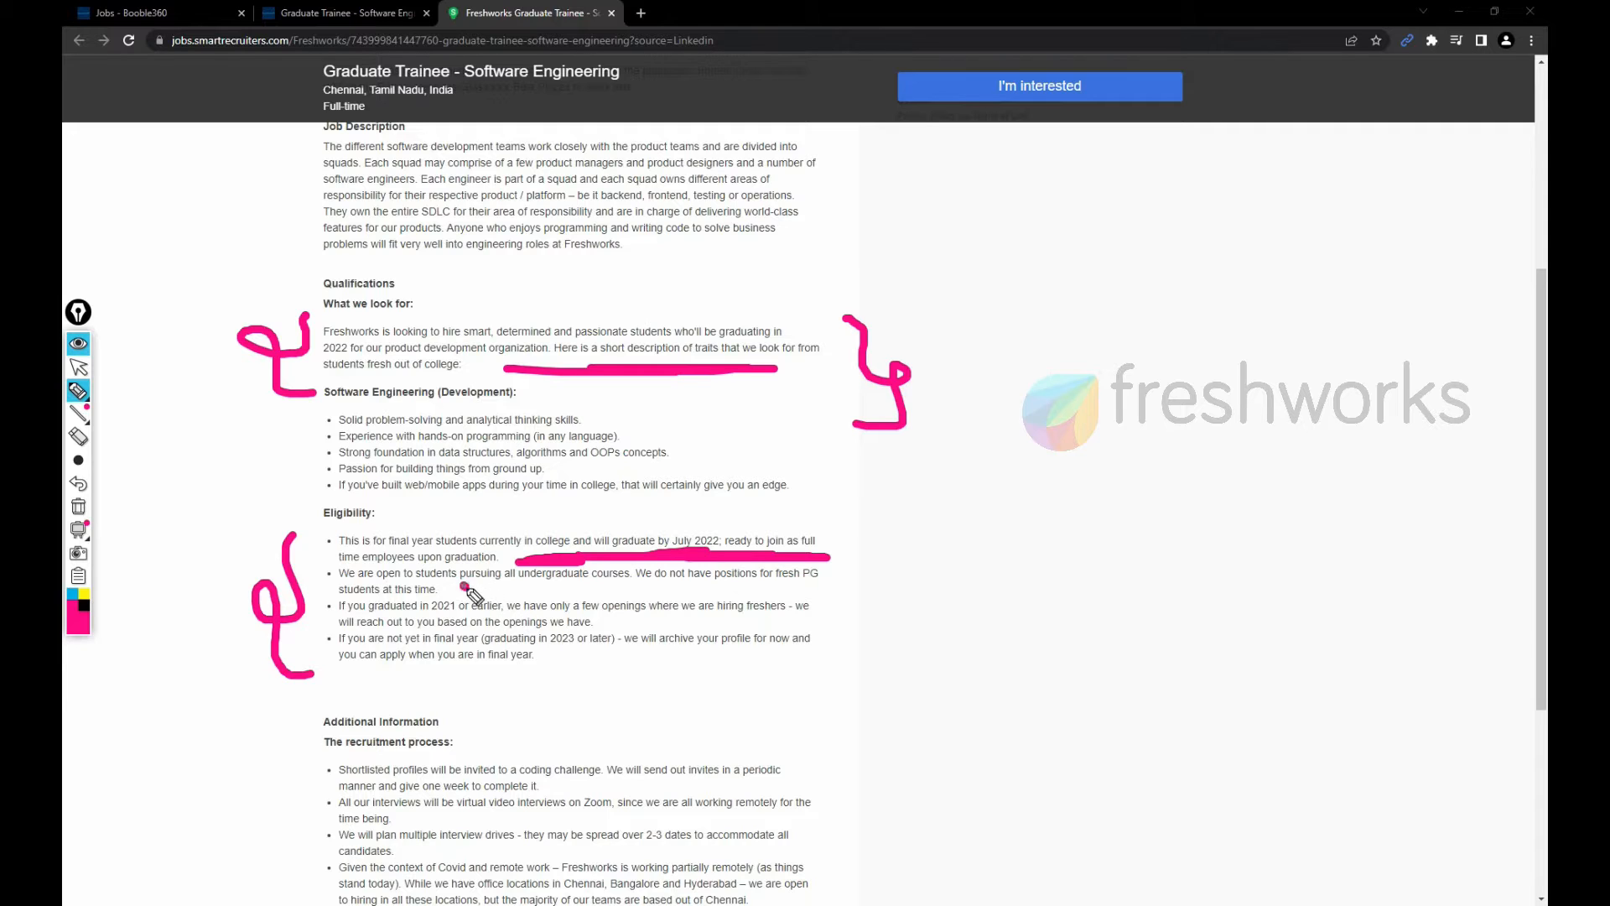
drag(464, 590, 703, 595)
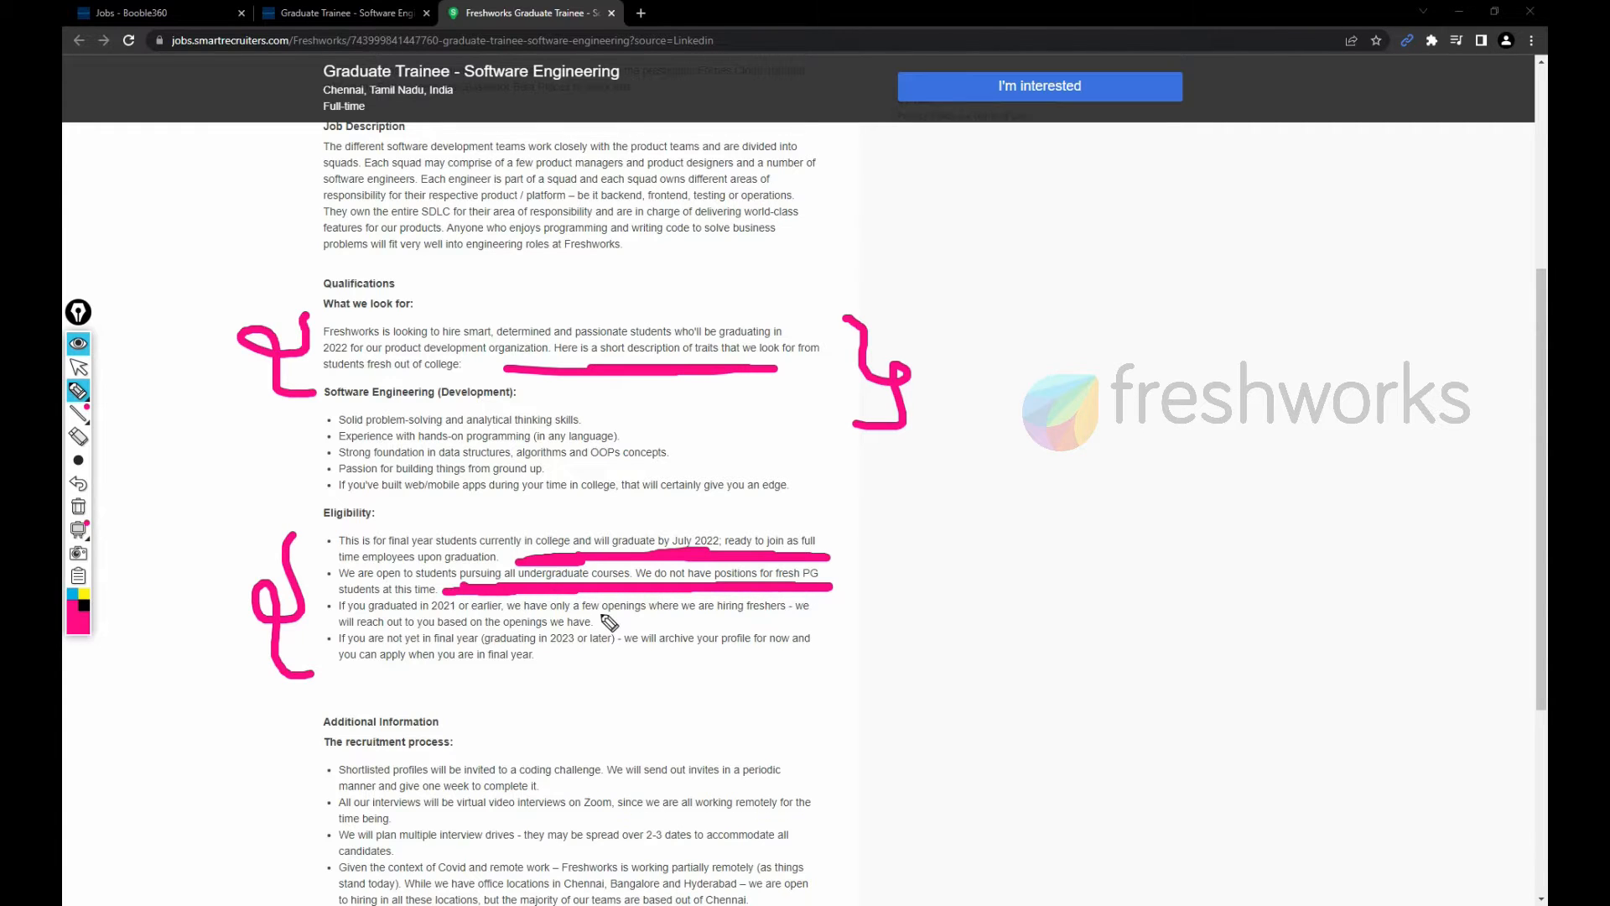
drag(617, 622, 744, 621)
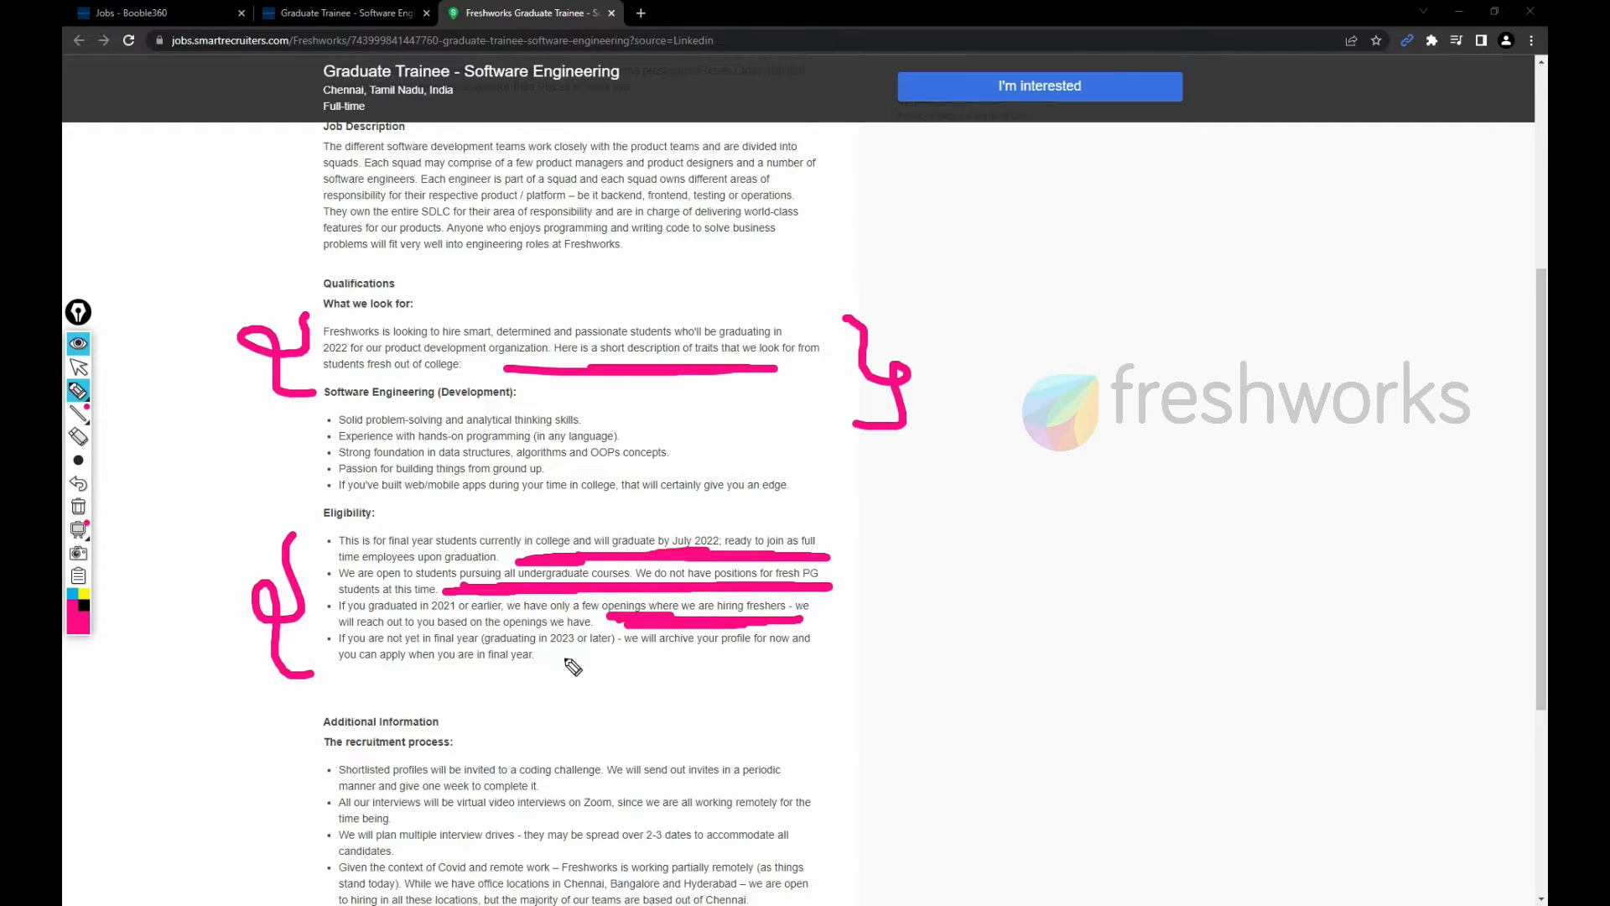
drag(554, 659, 689, 657)
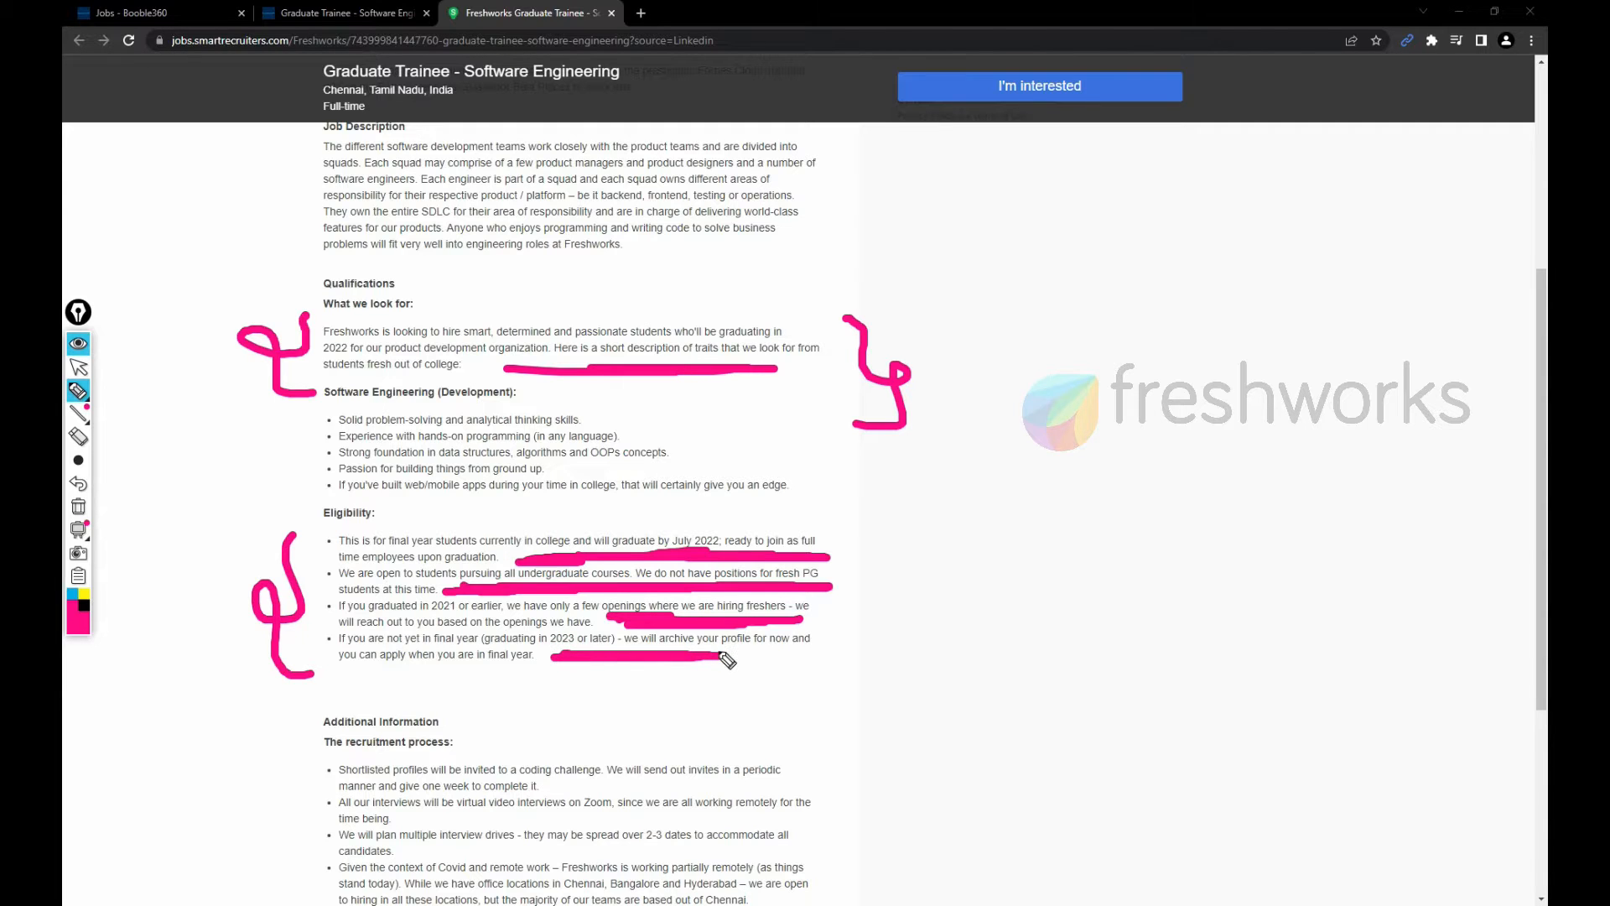
click(78, 507)
click(78, 366)
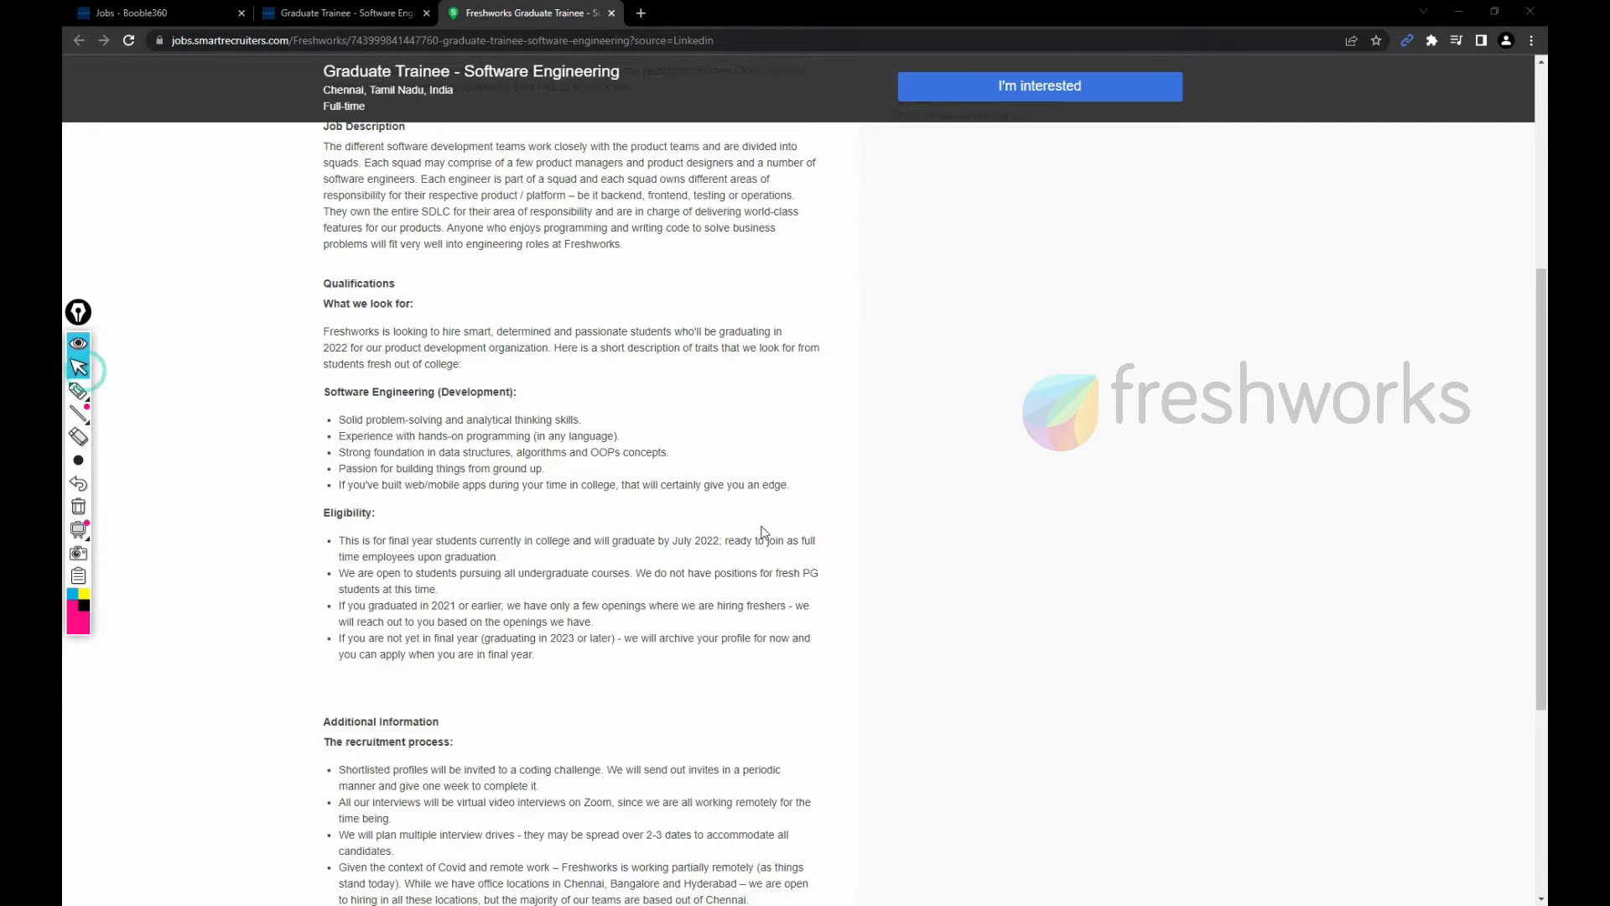
scroll(761, 533, up, 3)
scroll(760, 532, up, 3)
scroll(761, 531, up, 4)
scroll(761, 532, down, 5)
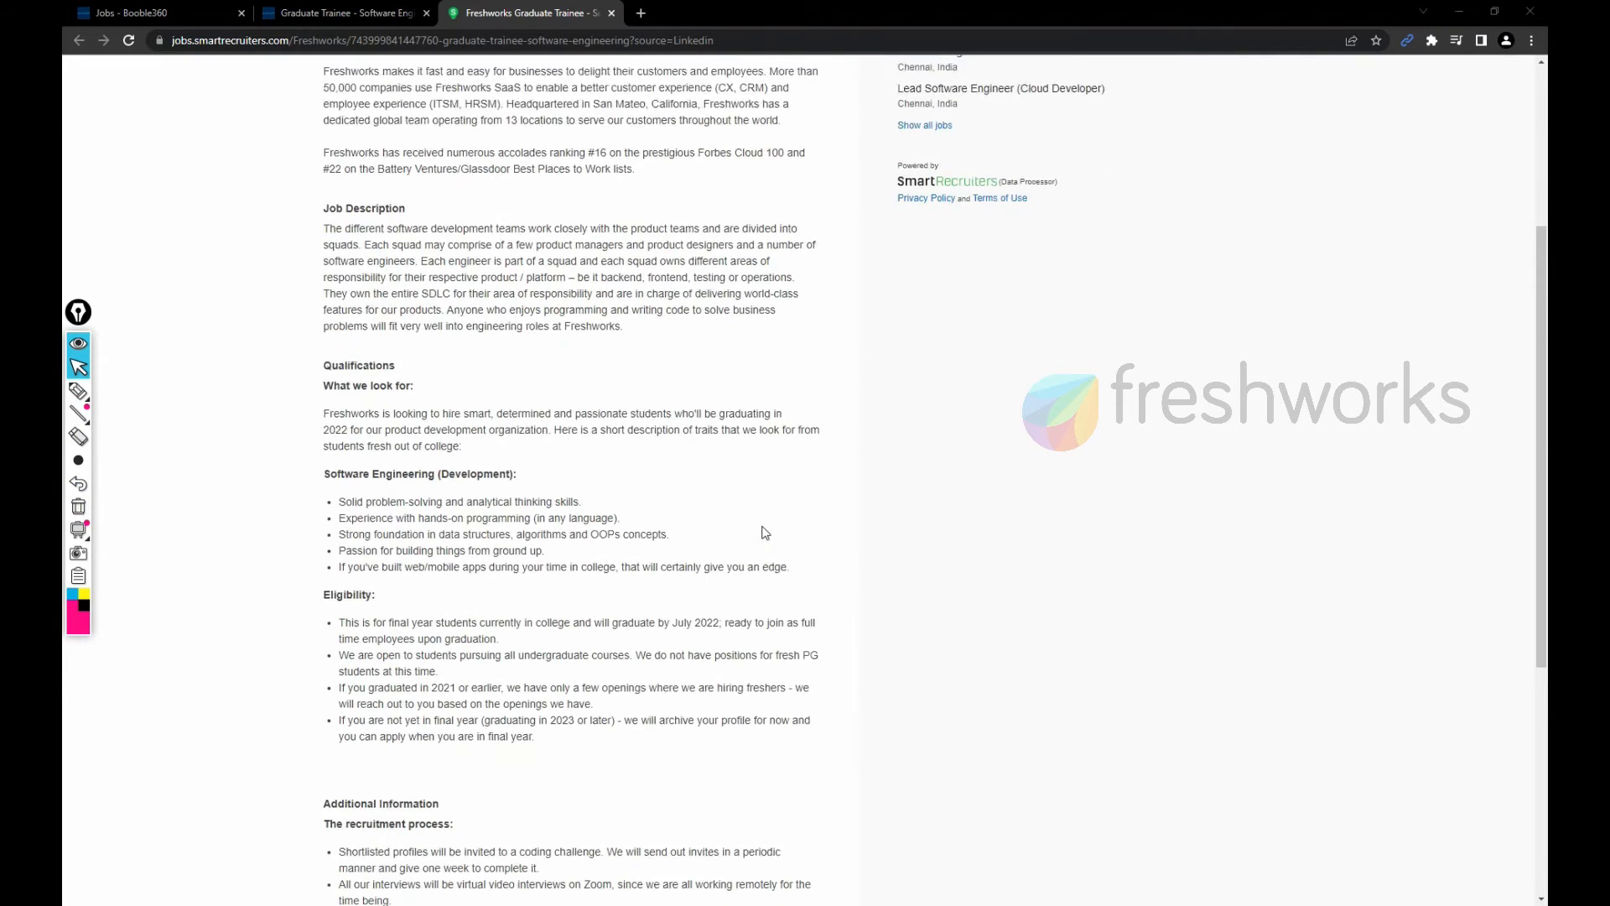
scroll(762, 532, down, 1)
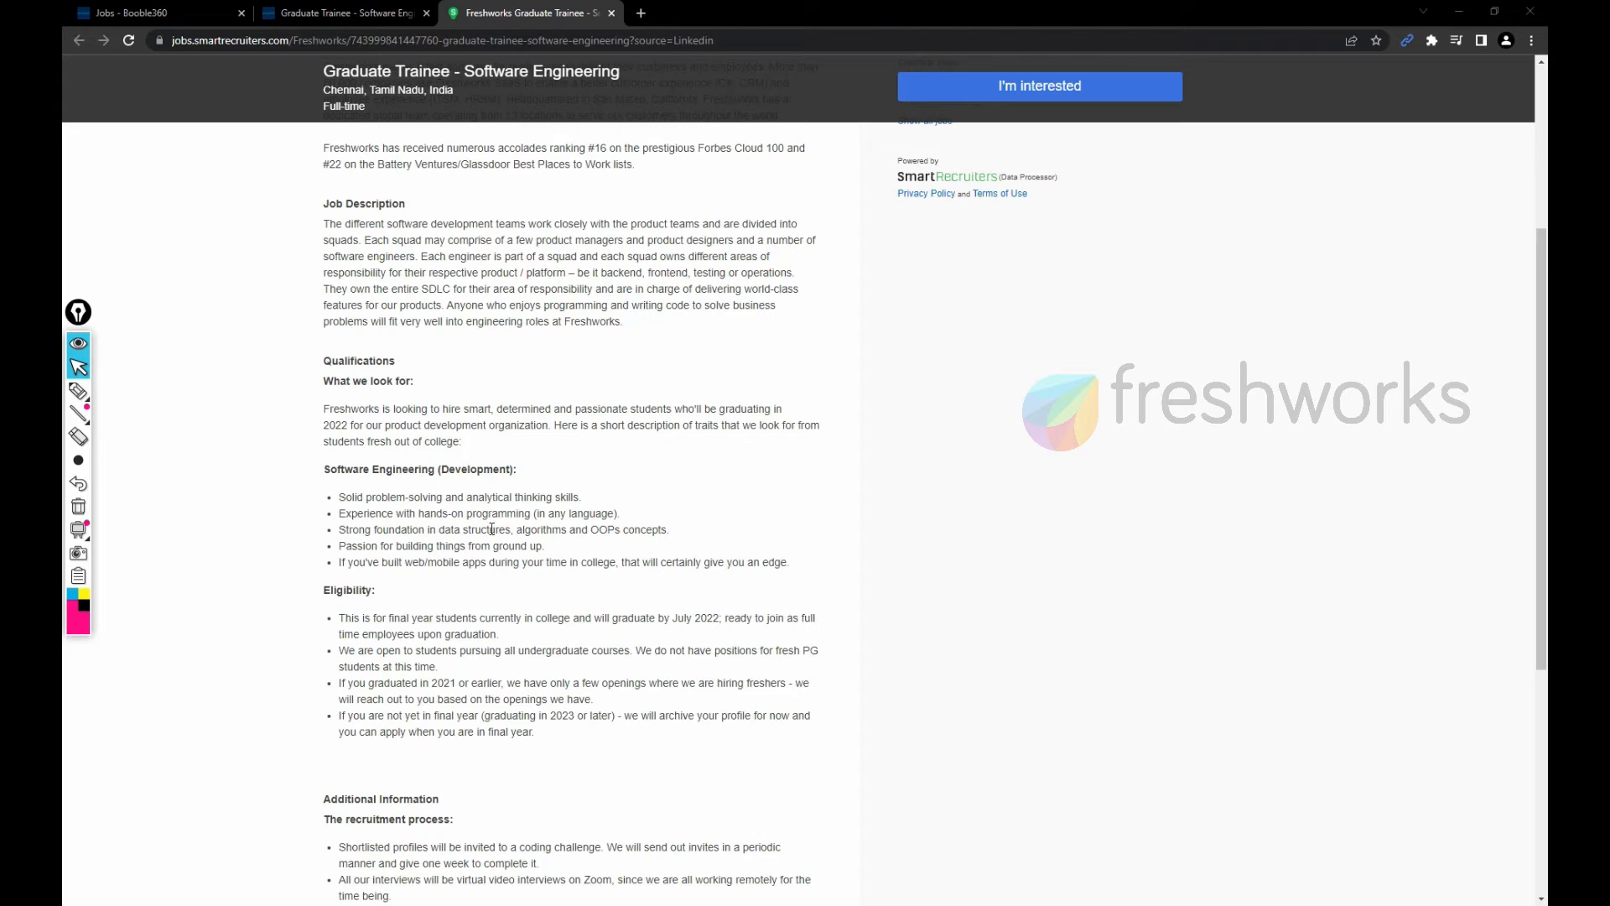
triple_click(493, 514)
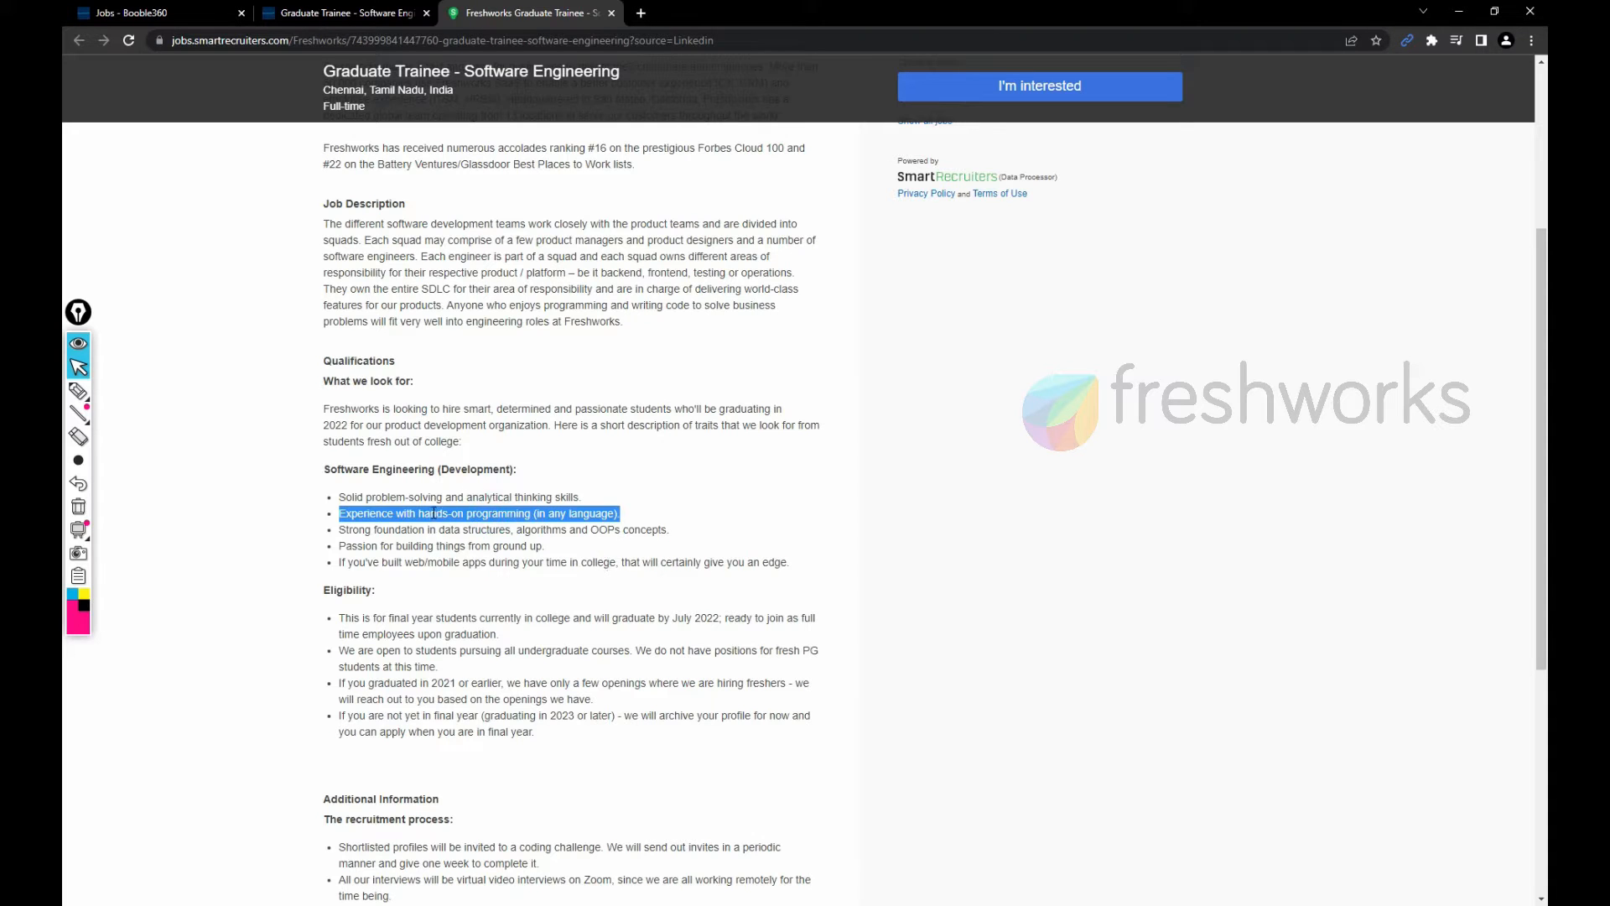
click(691, 538)
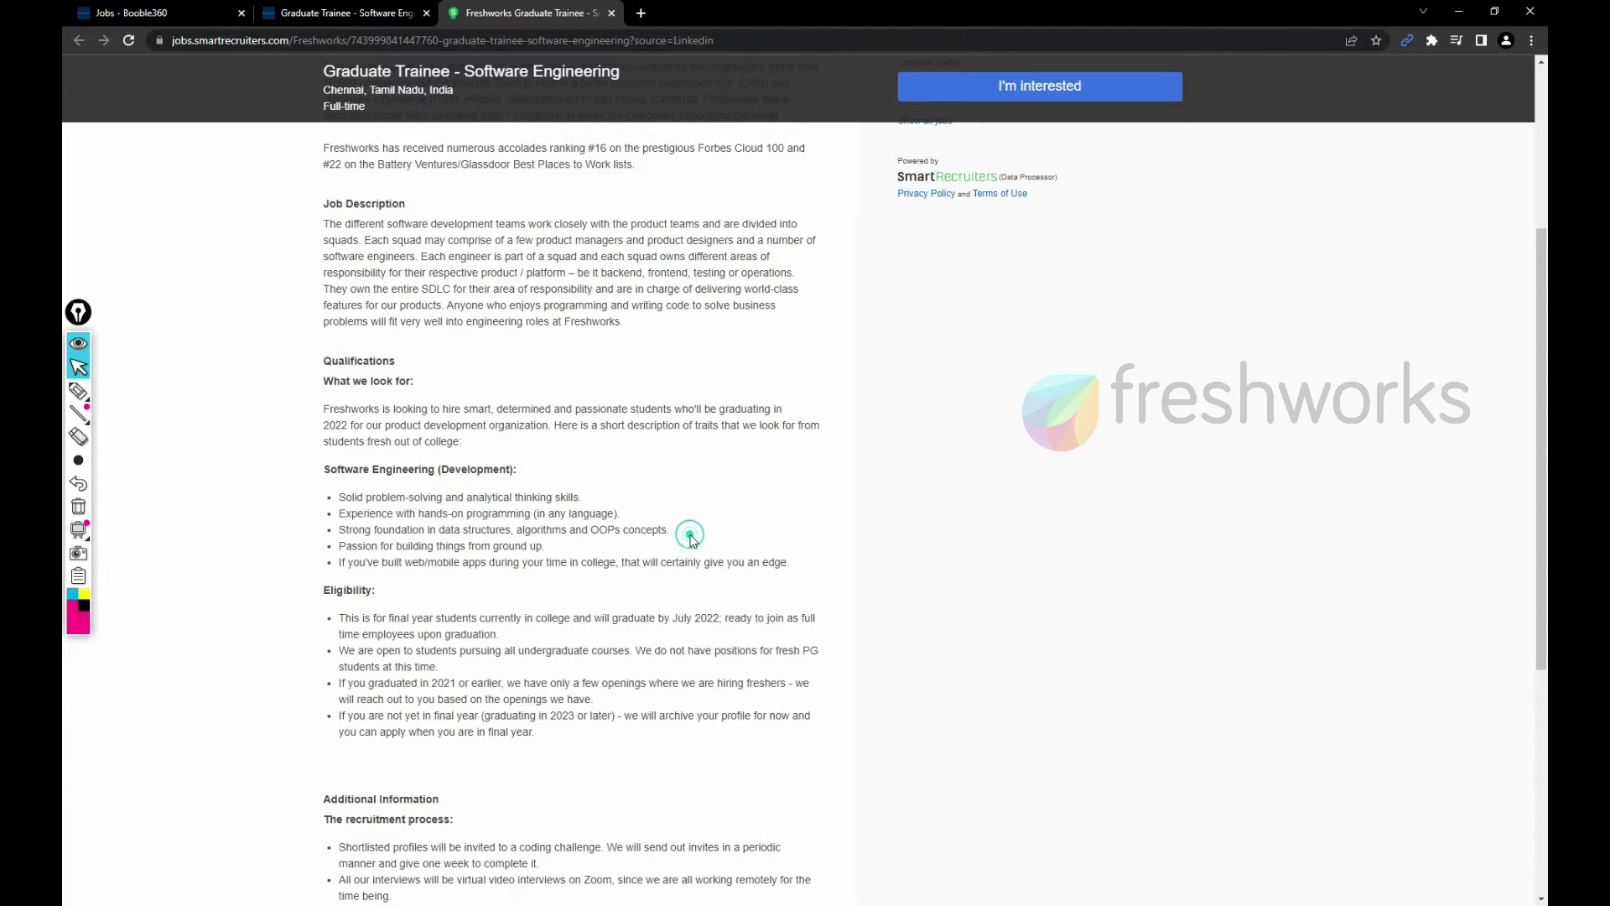
triple_click(483, 530)
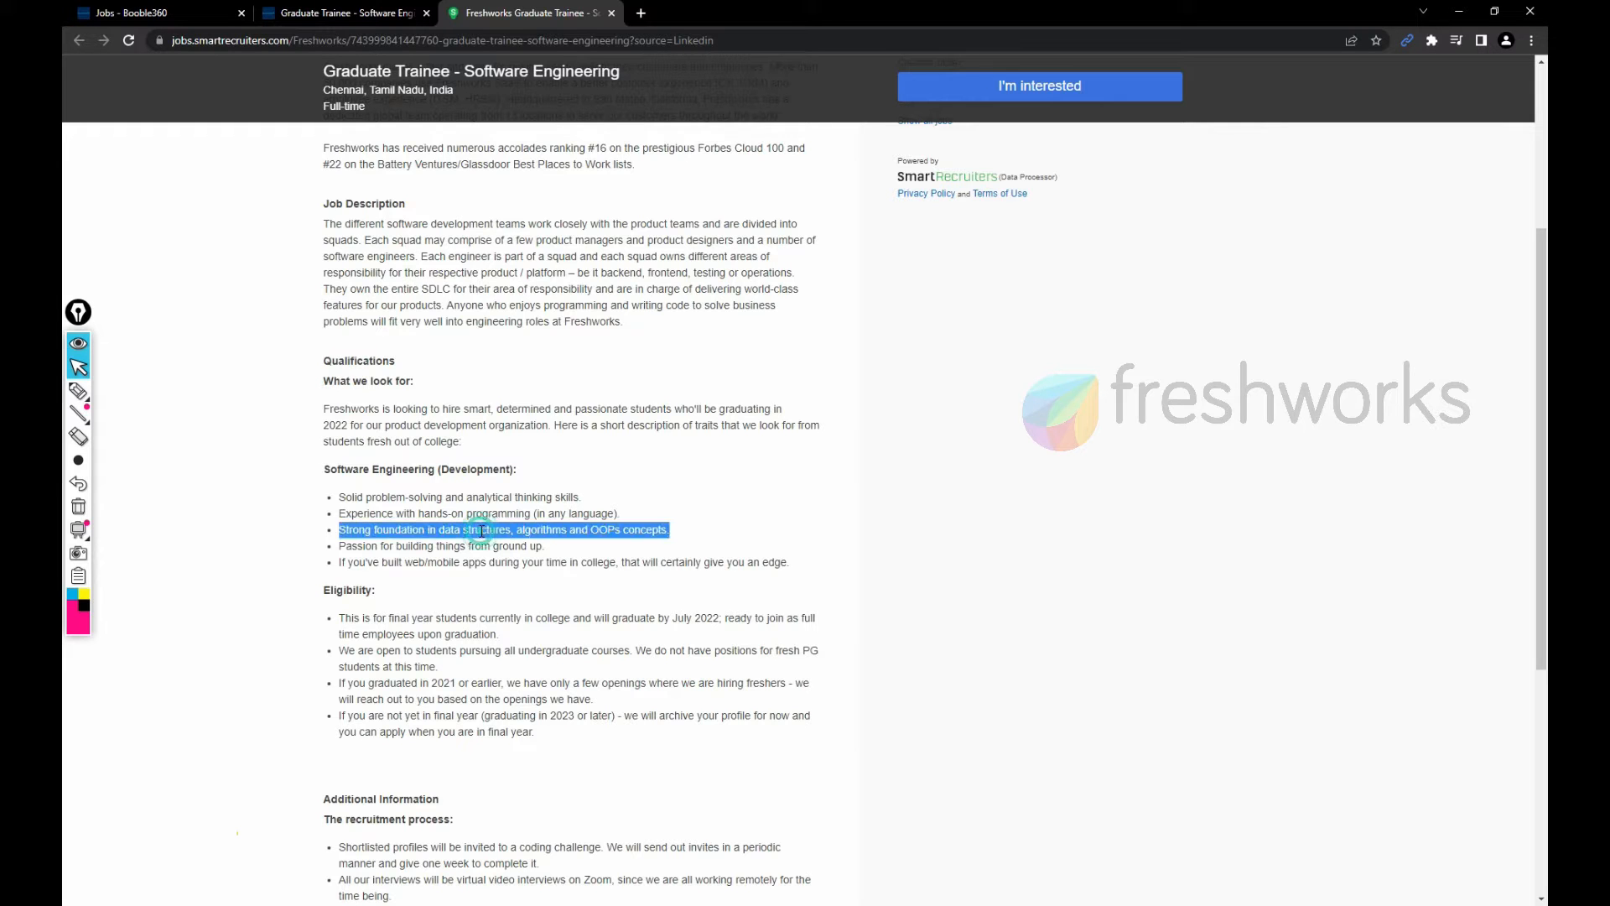
double_click(494, 545)
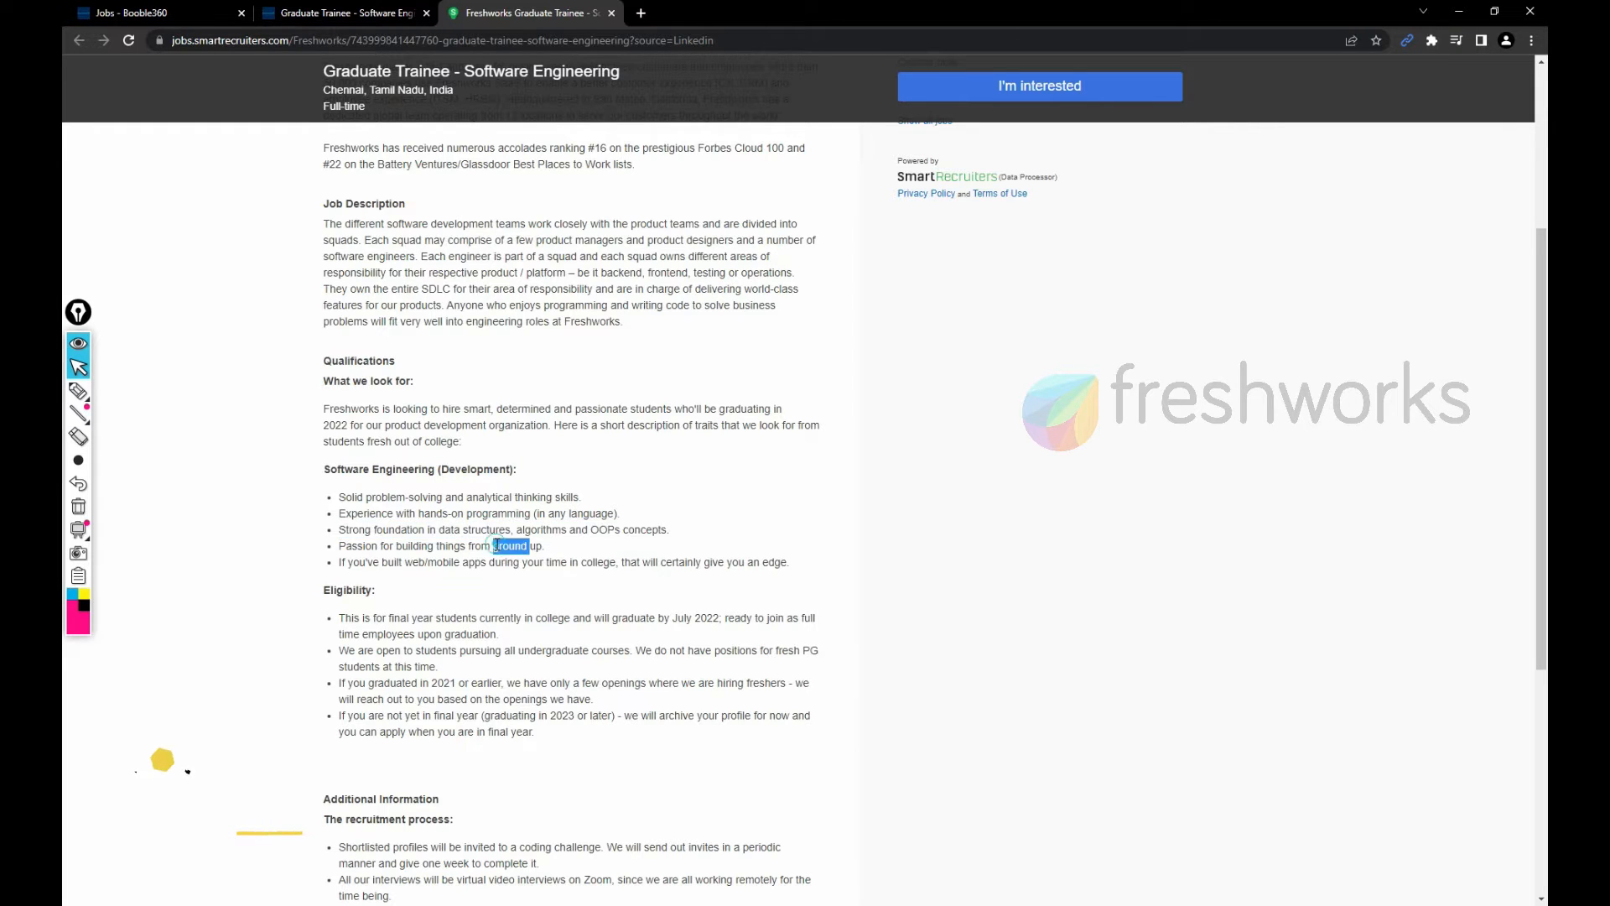
click(697, 549)
scroll(696, 550, down, 4)
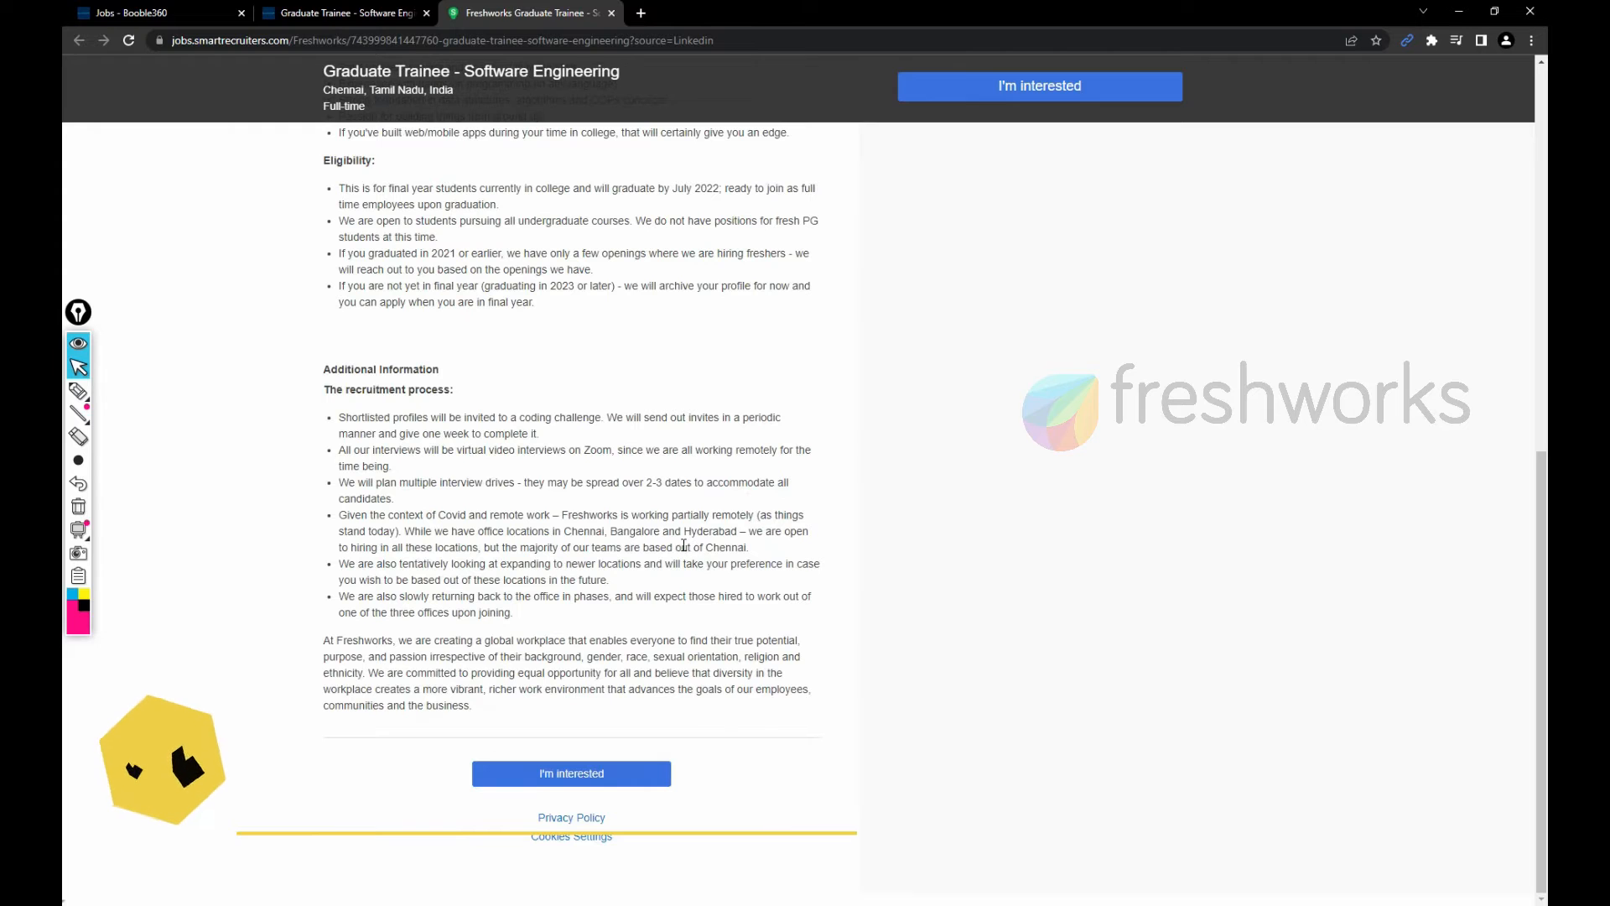
scroll(500, 531, up, 1)
scroll(501, 531, up, 8)
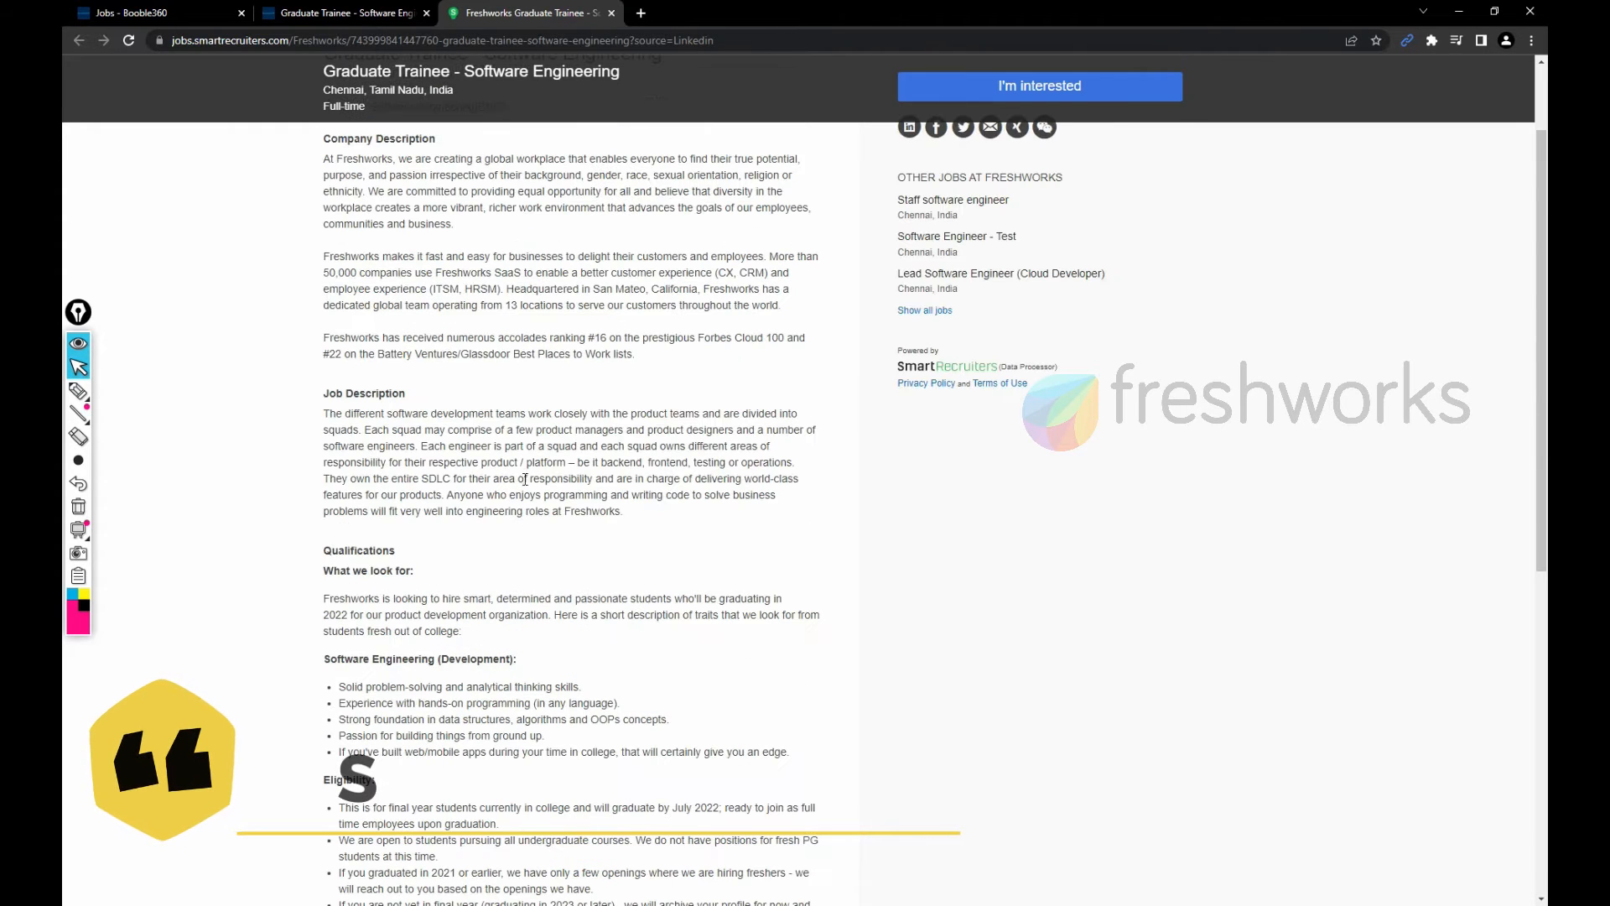
Step: Handwrite four rows of pink notes beside the other jobs list and group them with a curly brace
click(78, 391)
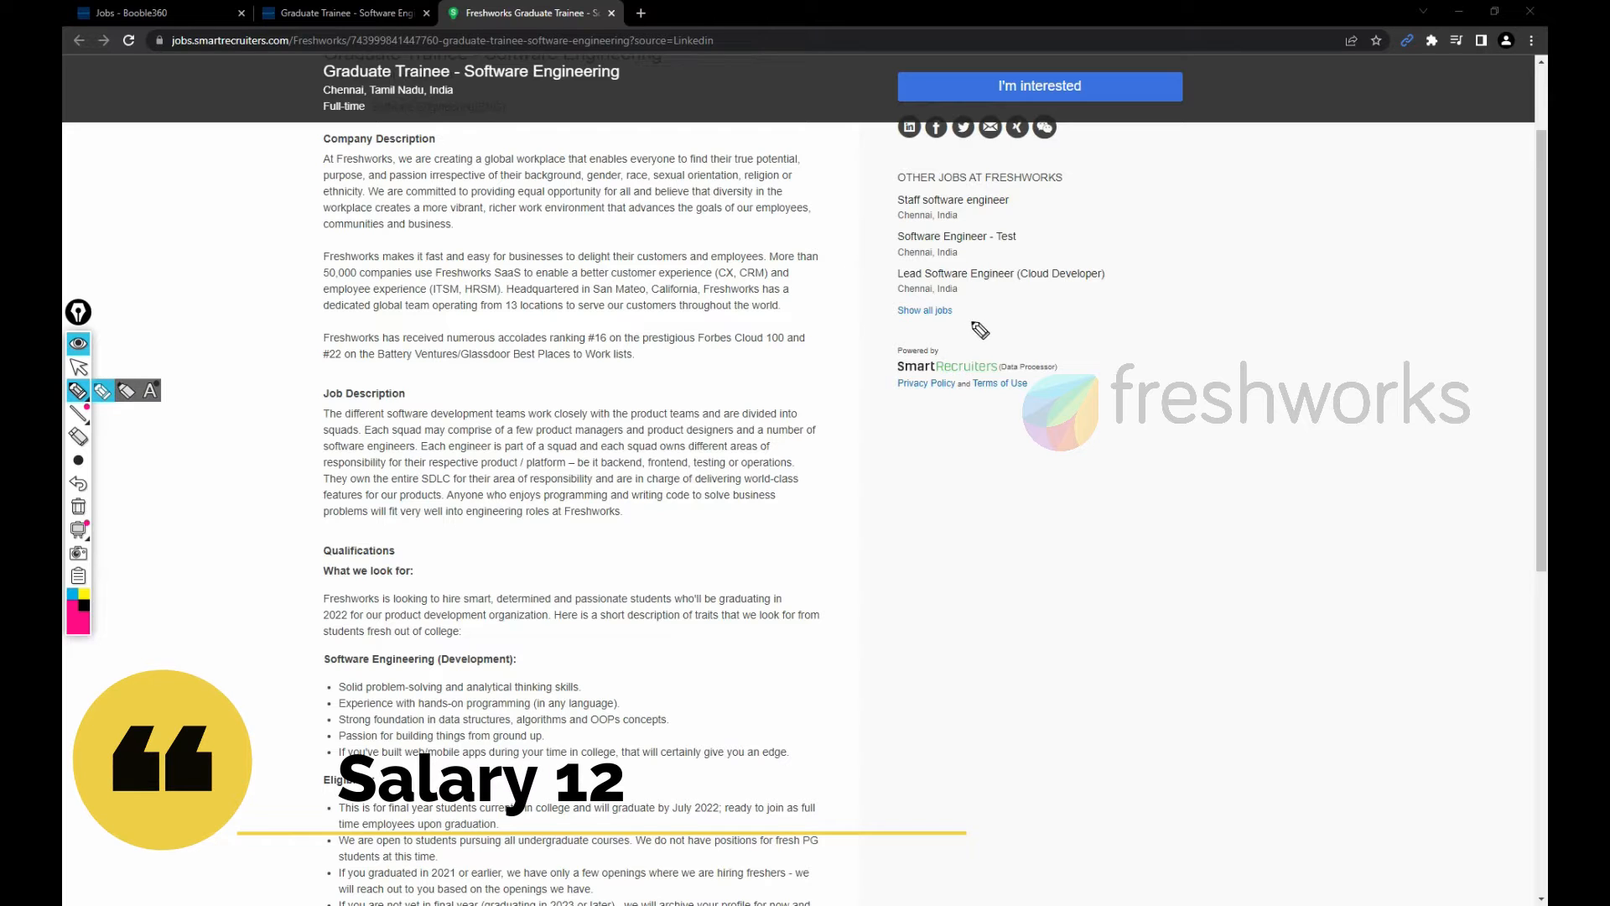
mouse_move(980, 358)
mouse_down()
mouse_move(972, 302)
mouse_move(1047, 321)
mouse_move(1067, 279)
mouse_move(1080, 330)
mouse_up()
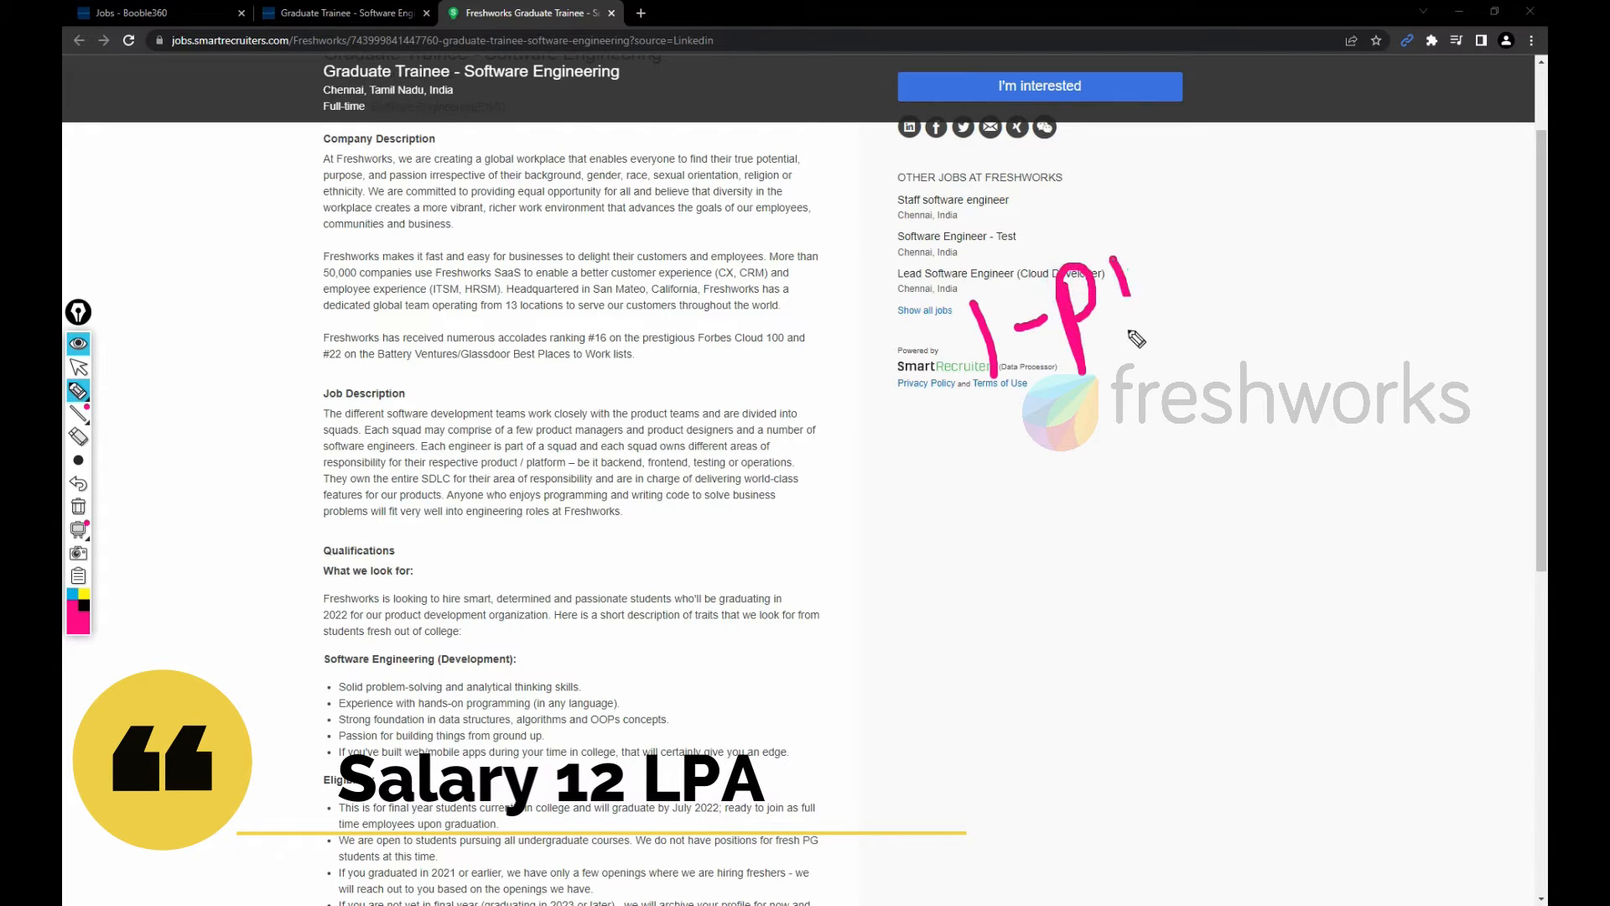
drag(1114, 258, 1214, 321)
mouse_move(1015, 422)
mouse_down()
mouse_move(1025, 476)
mouse_move(1095, 428)
mouse_up()
drag(1107, 393, 1133, 496)
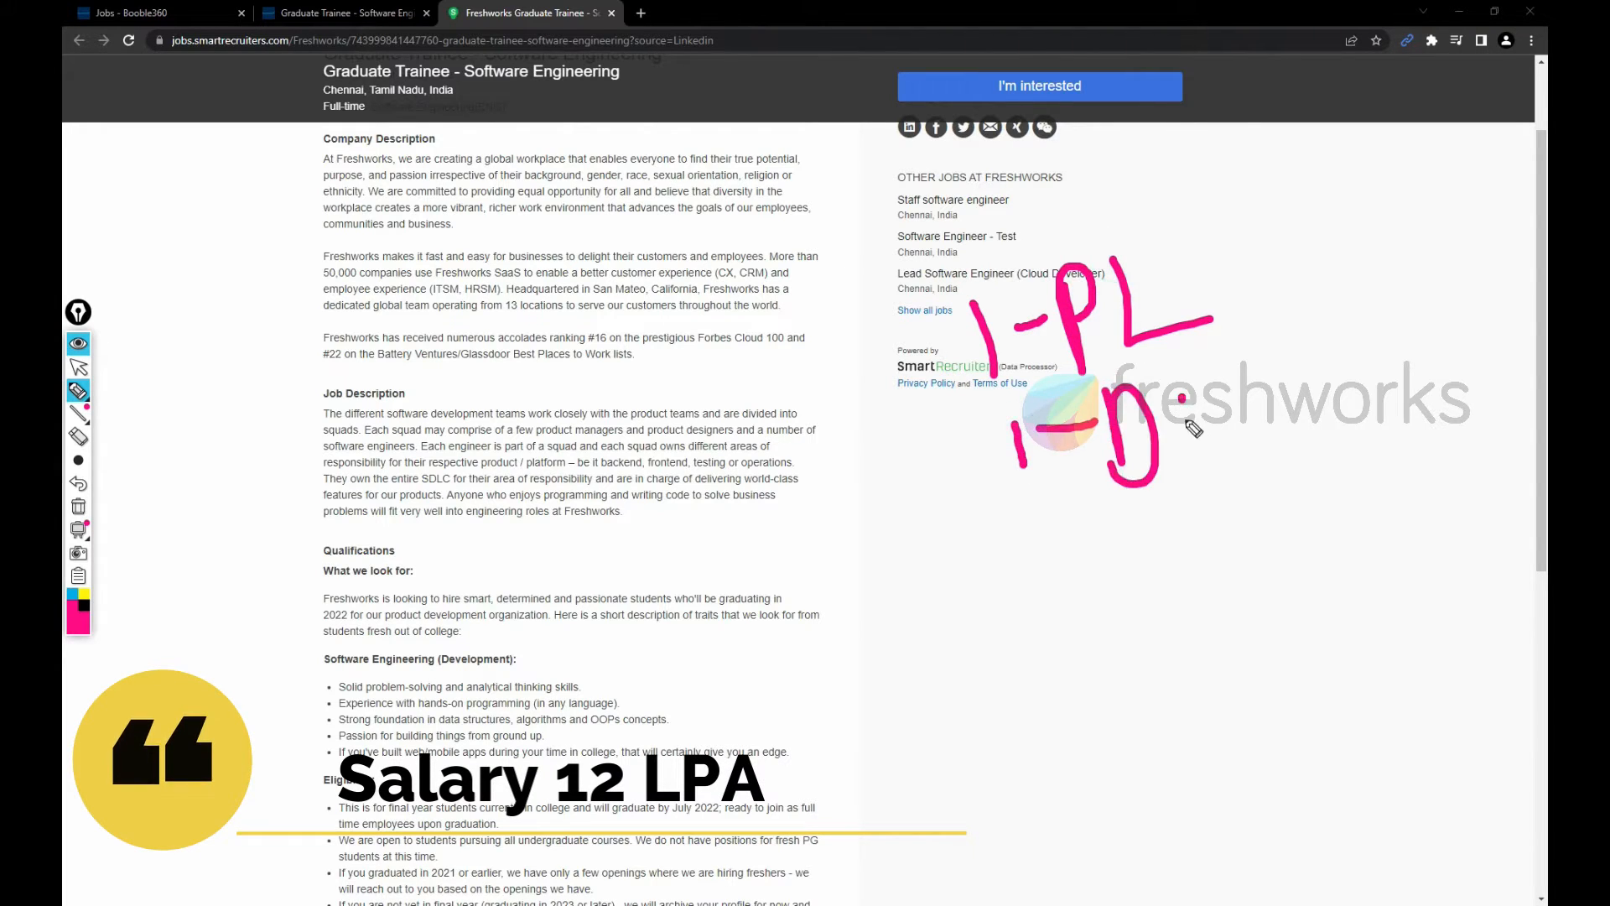
mouse_move(1184, 378)
mouse_down()
mouse_move(1210, 447)
mouse_move(1234, 441)
mouse_up()
drag(1240, 378, 1272, 441)
mouse_move(1068, 535)
mouse_down()
mouse_move(1093, 615)
mouse_move(1168, 554)
mouse_move(1309, 530)
mouse_up()
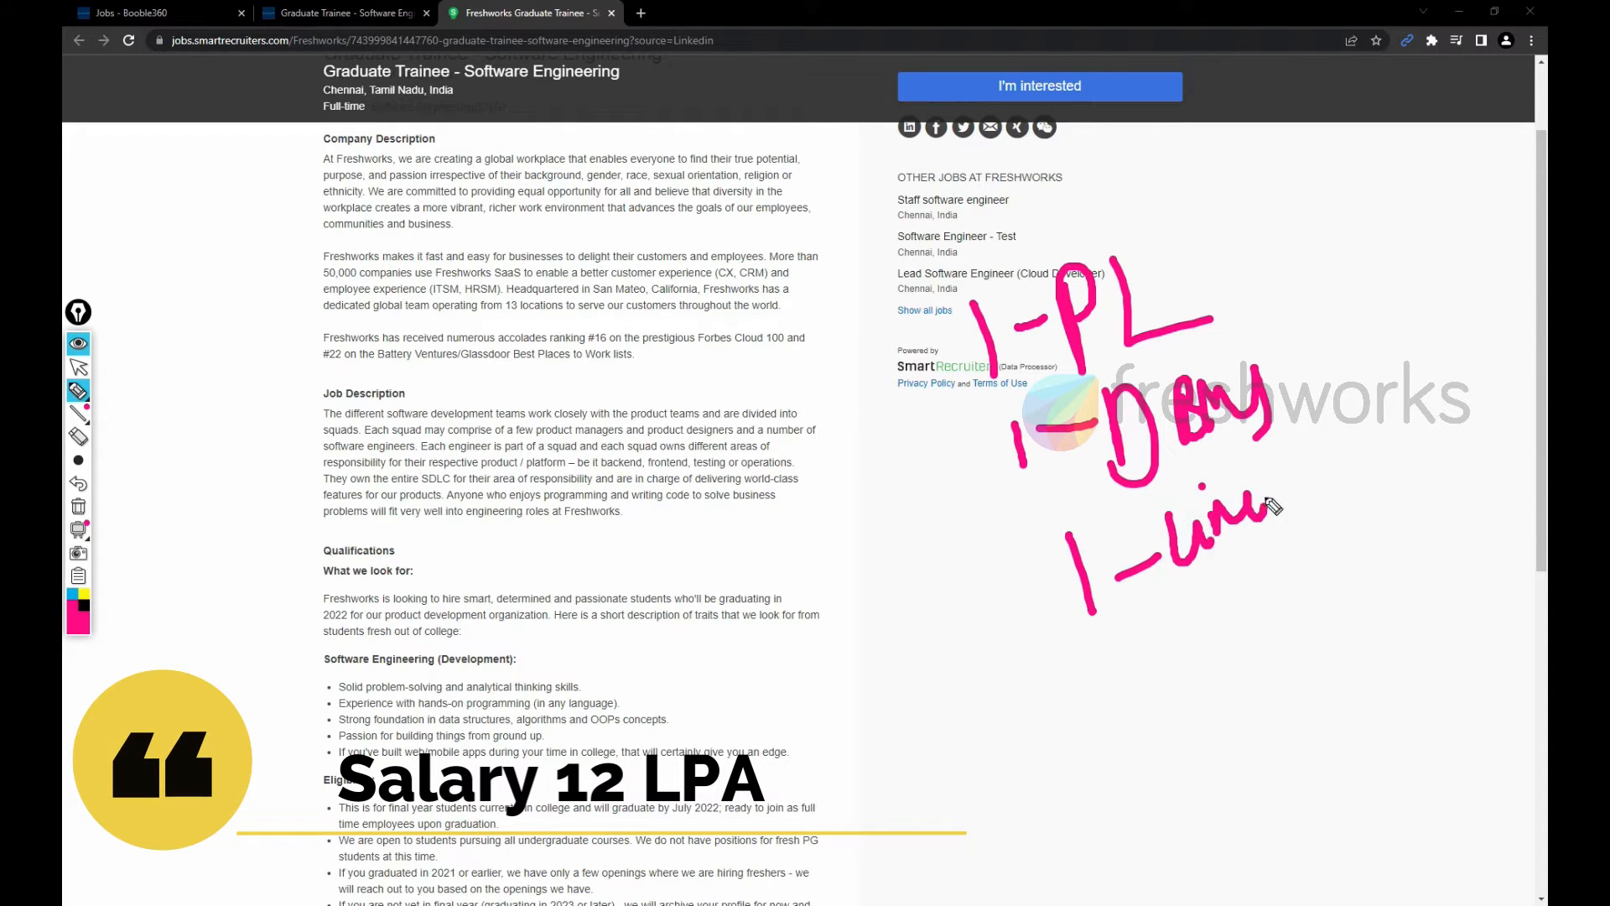
drag(1109, 630, 1122, 696)
mouse_move(1134, 677)
mouse_down()
mouse_move(1193, 665)
mouse_move(1240, 623)
mouse_move(1264, 648)
mouse_up()
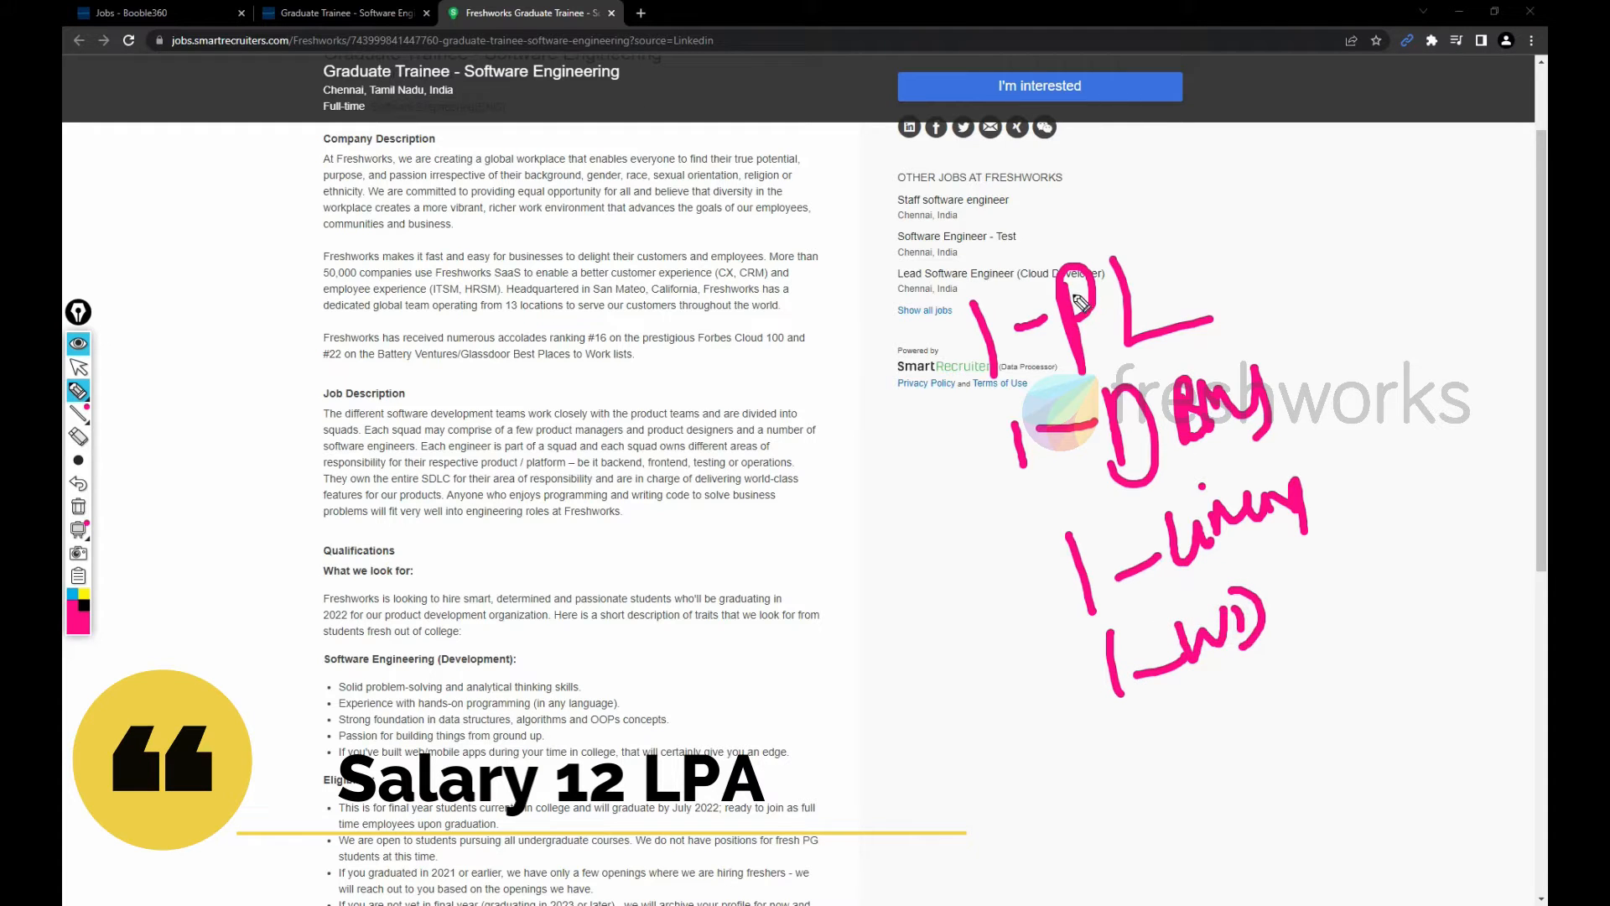
mouse_move(931, 325)
mouse_down()
mouse_move(945, 553)
mouse_move(1112, 735)
mouse_up()
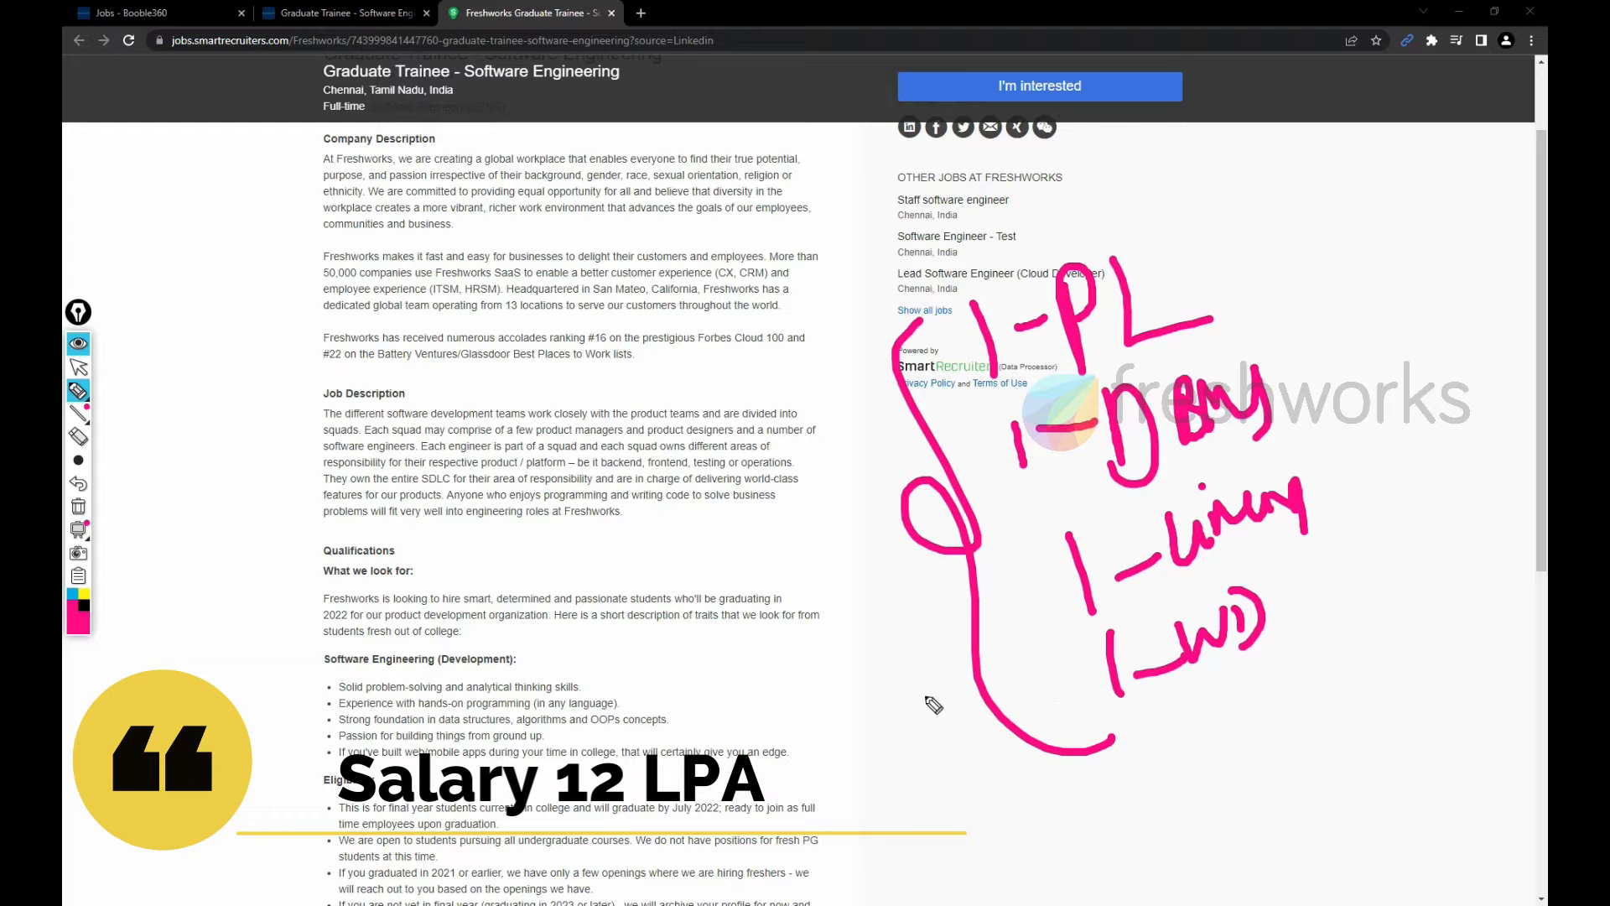
Step: Erase all pen notes, glance over the recruitment process bullets, and open a new tab
click(78, 366)
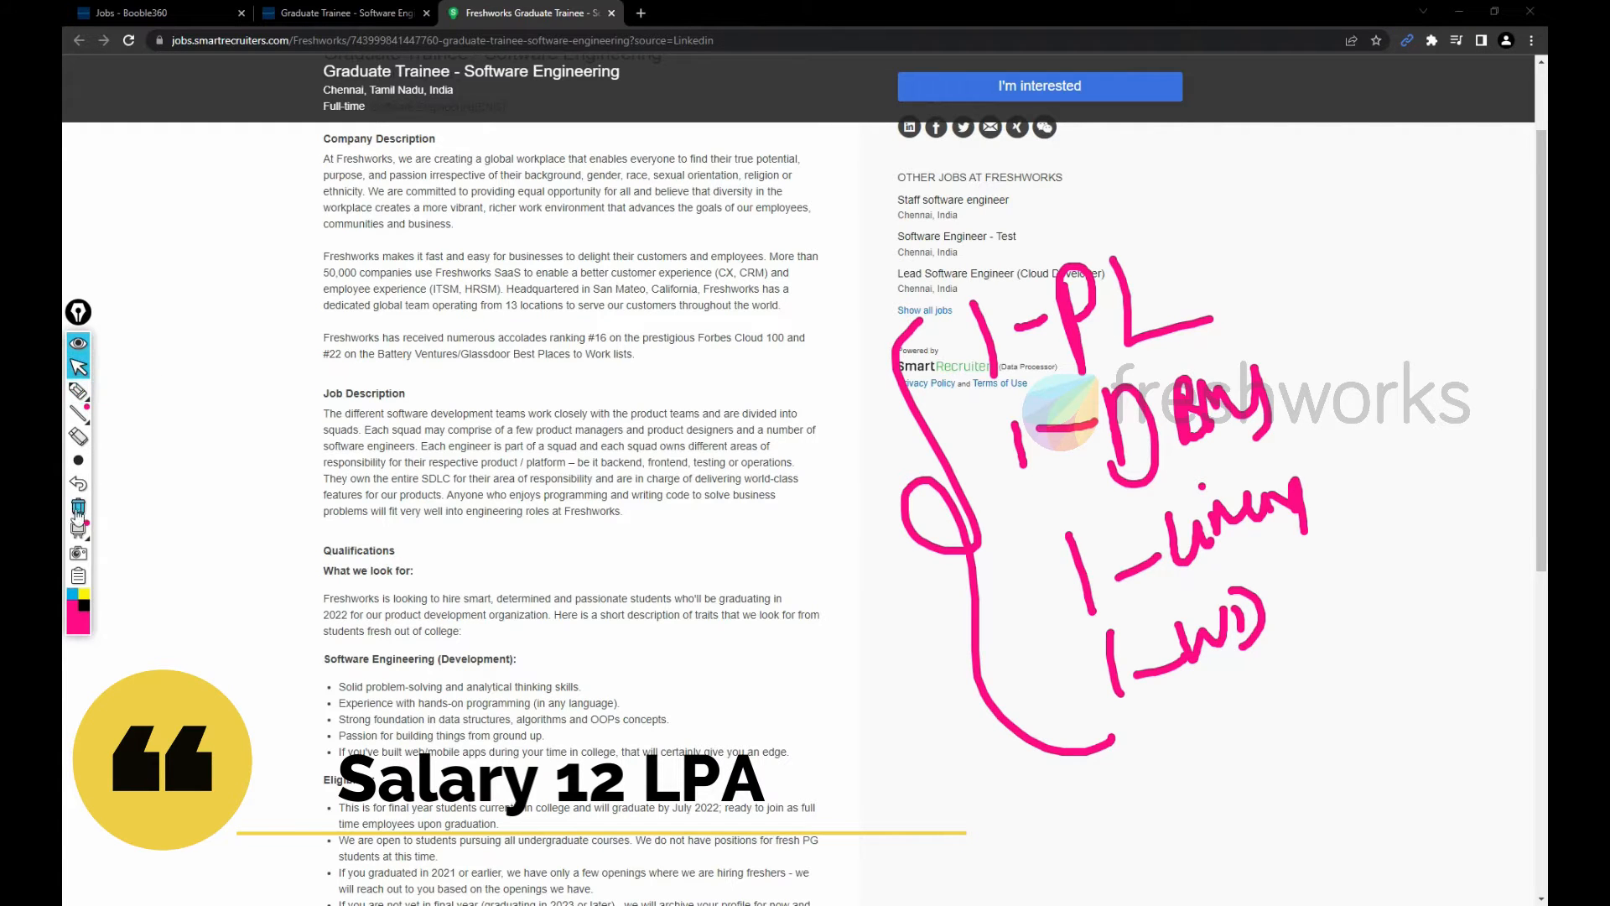
click(78, 506)
scroll(546, 595, down, 5)
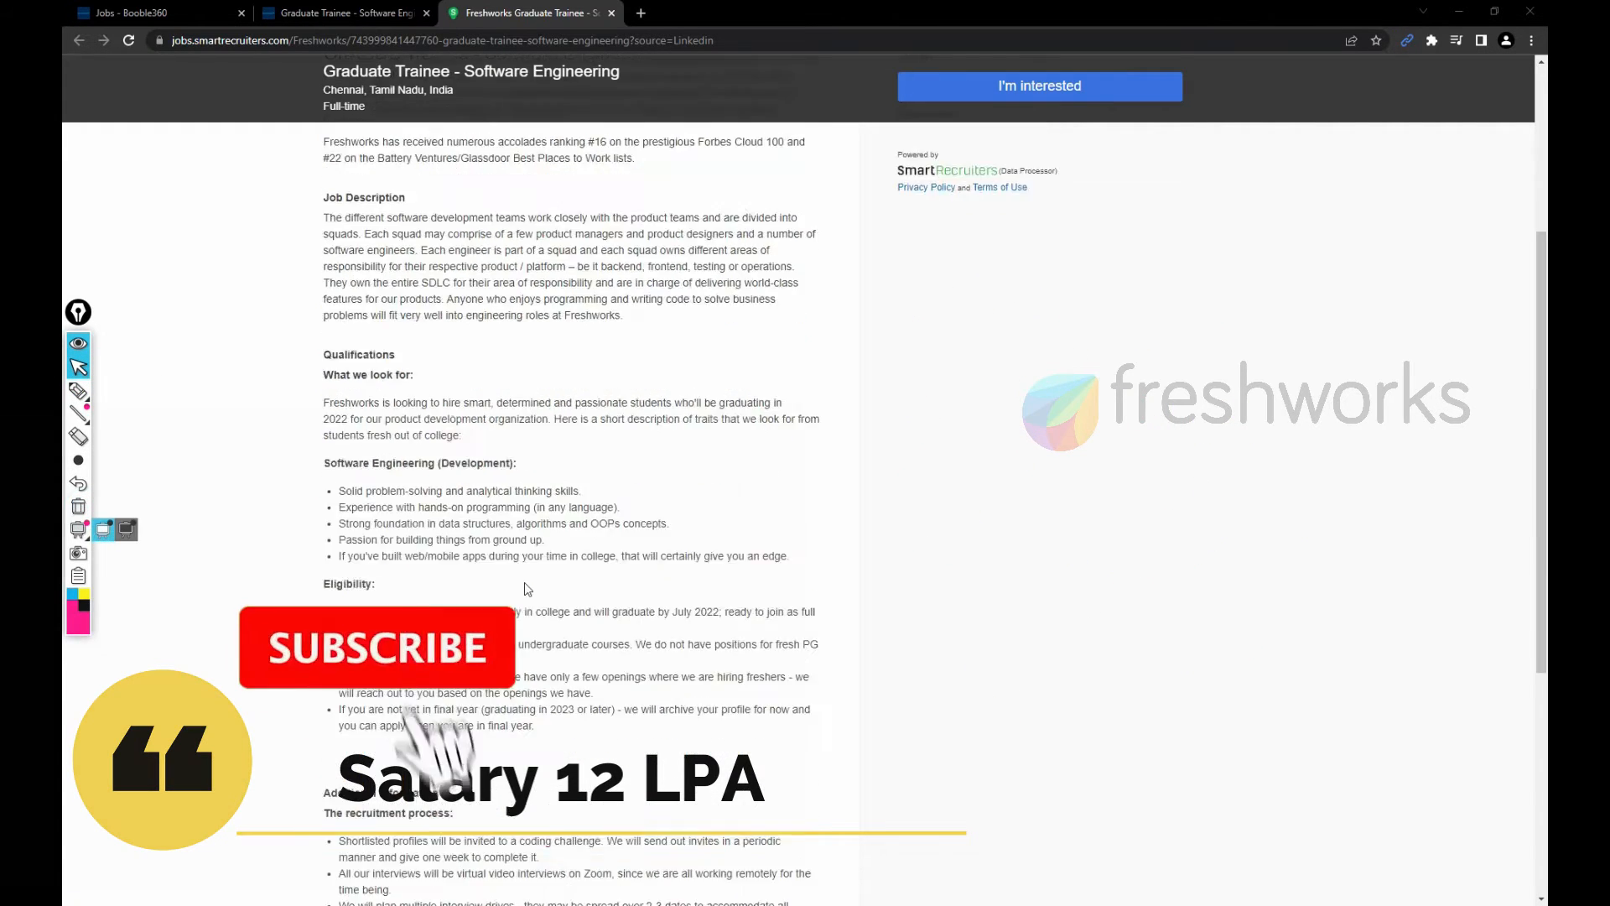
scroll(546, 595, down, 4)
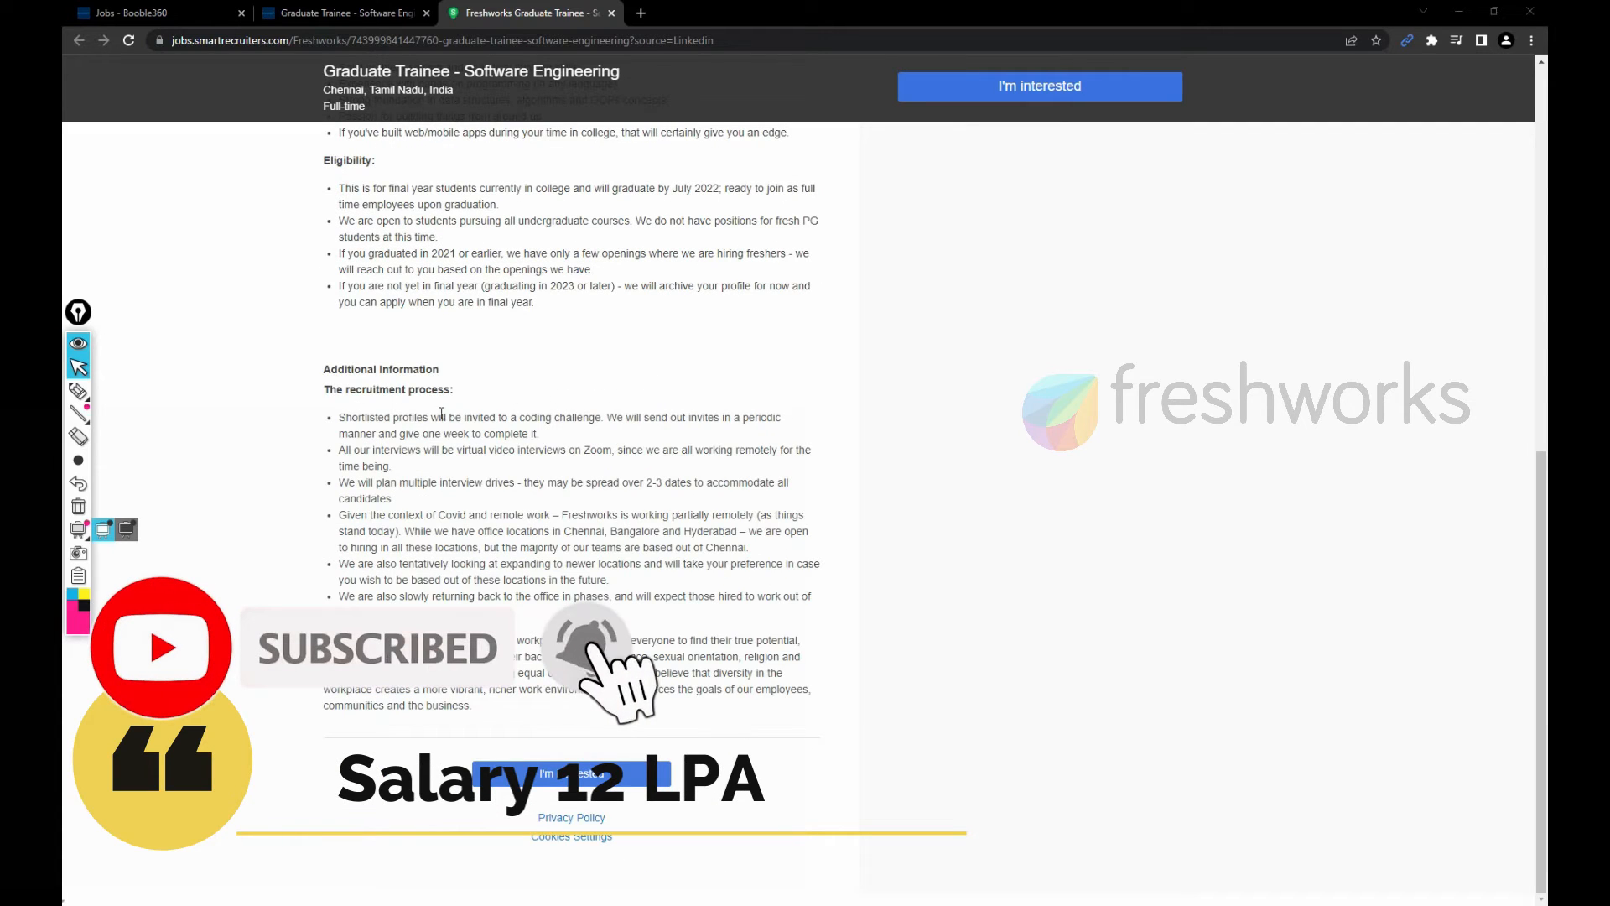
drag(816, 602, 321, 411)
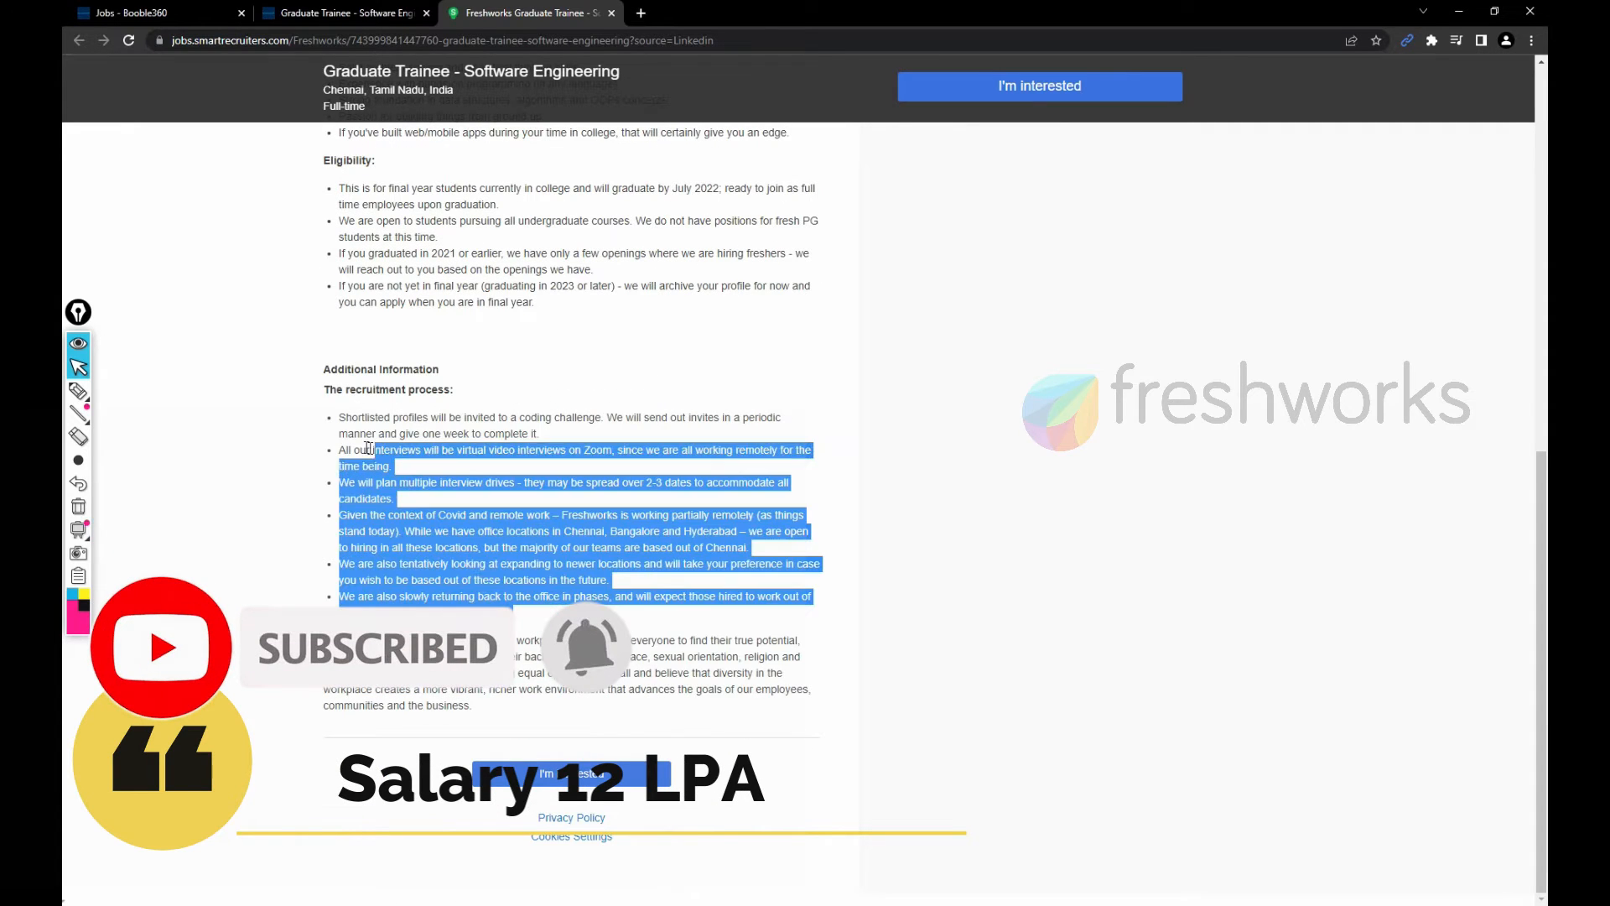
click(601, 382)
scroll(479, 463, up, 10)
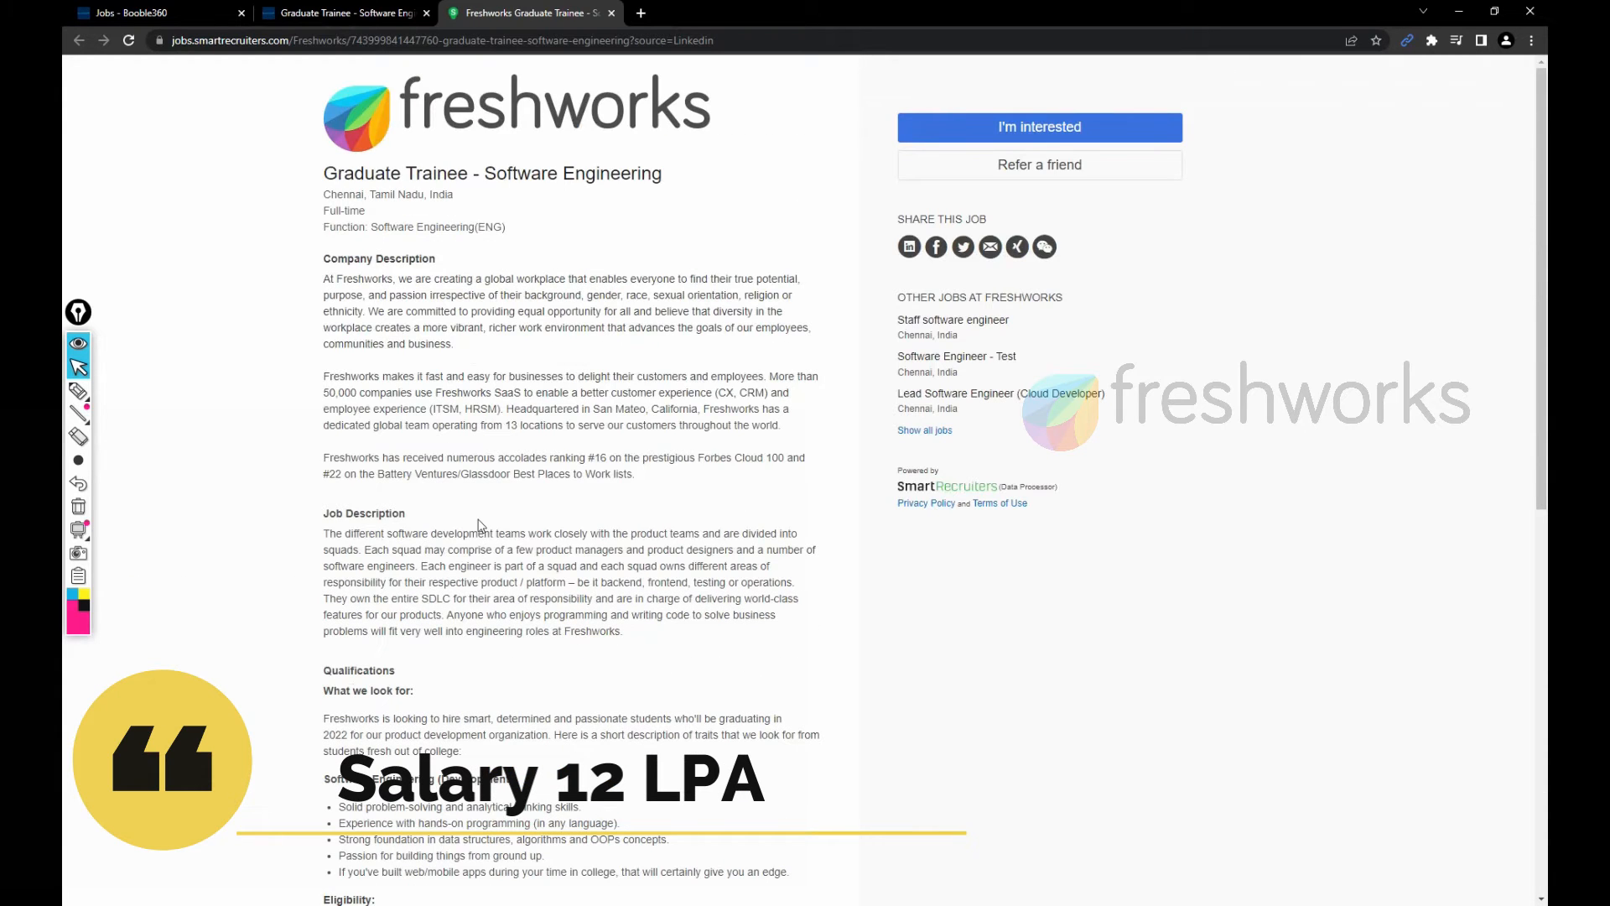
click(640, 12)
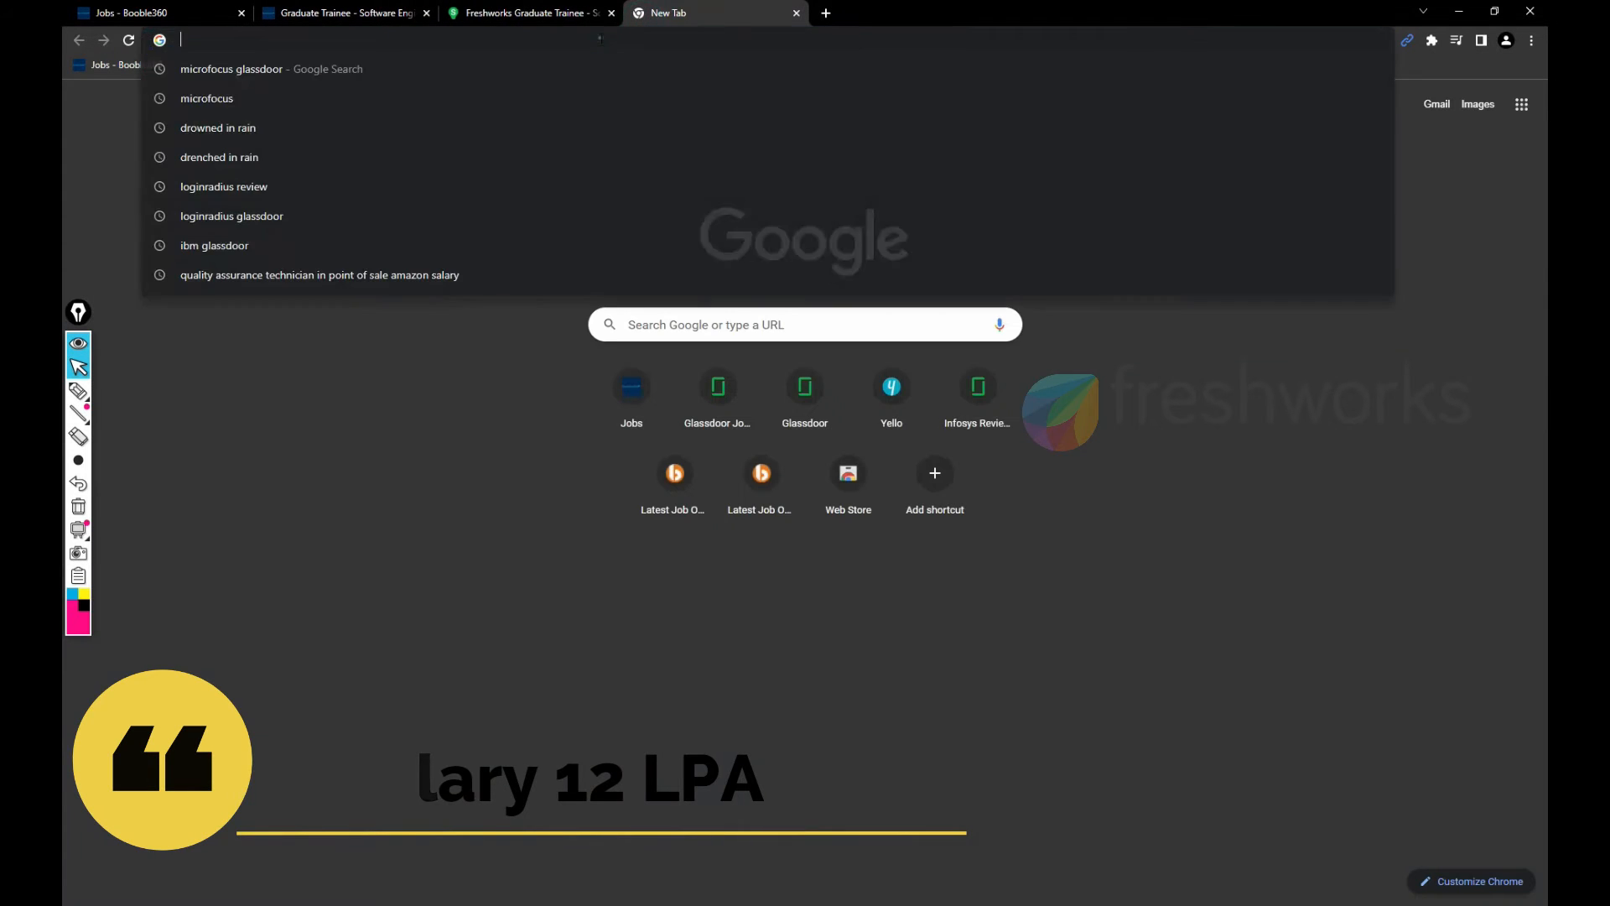
text(glassdo)
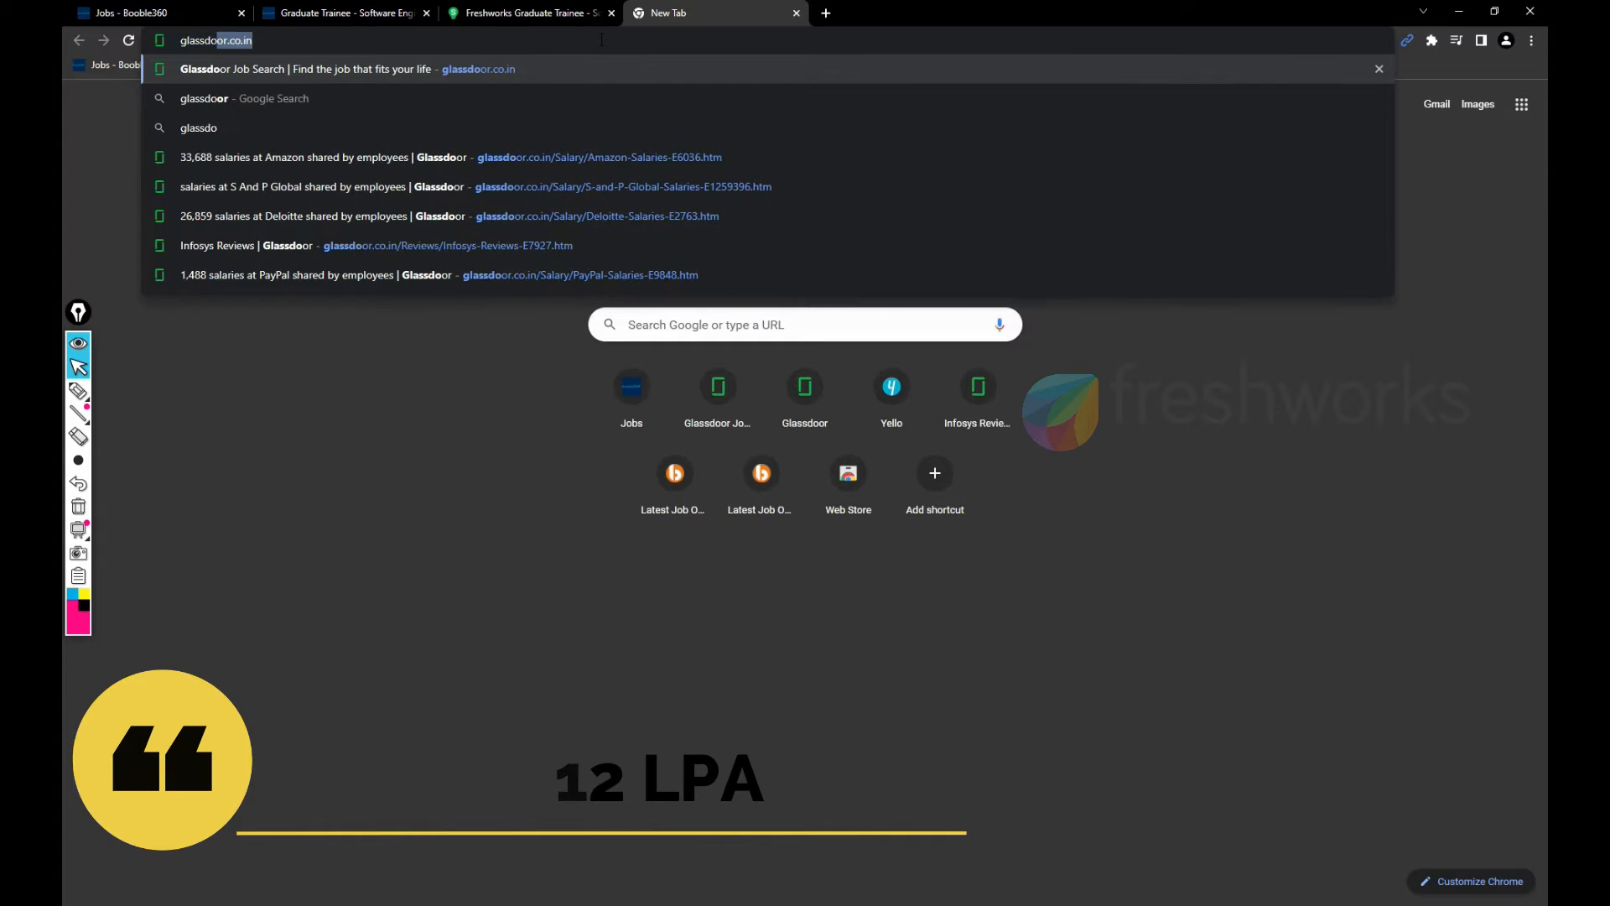
text(or freshe)
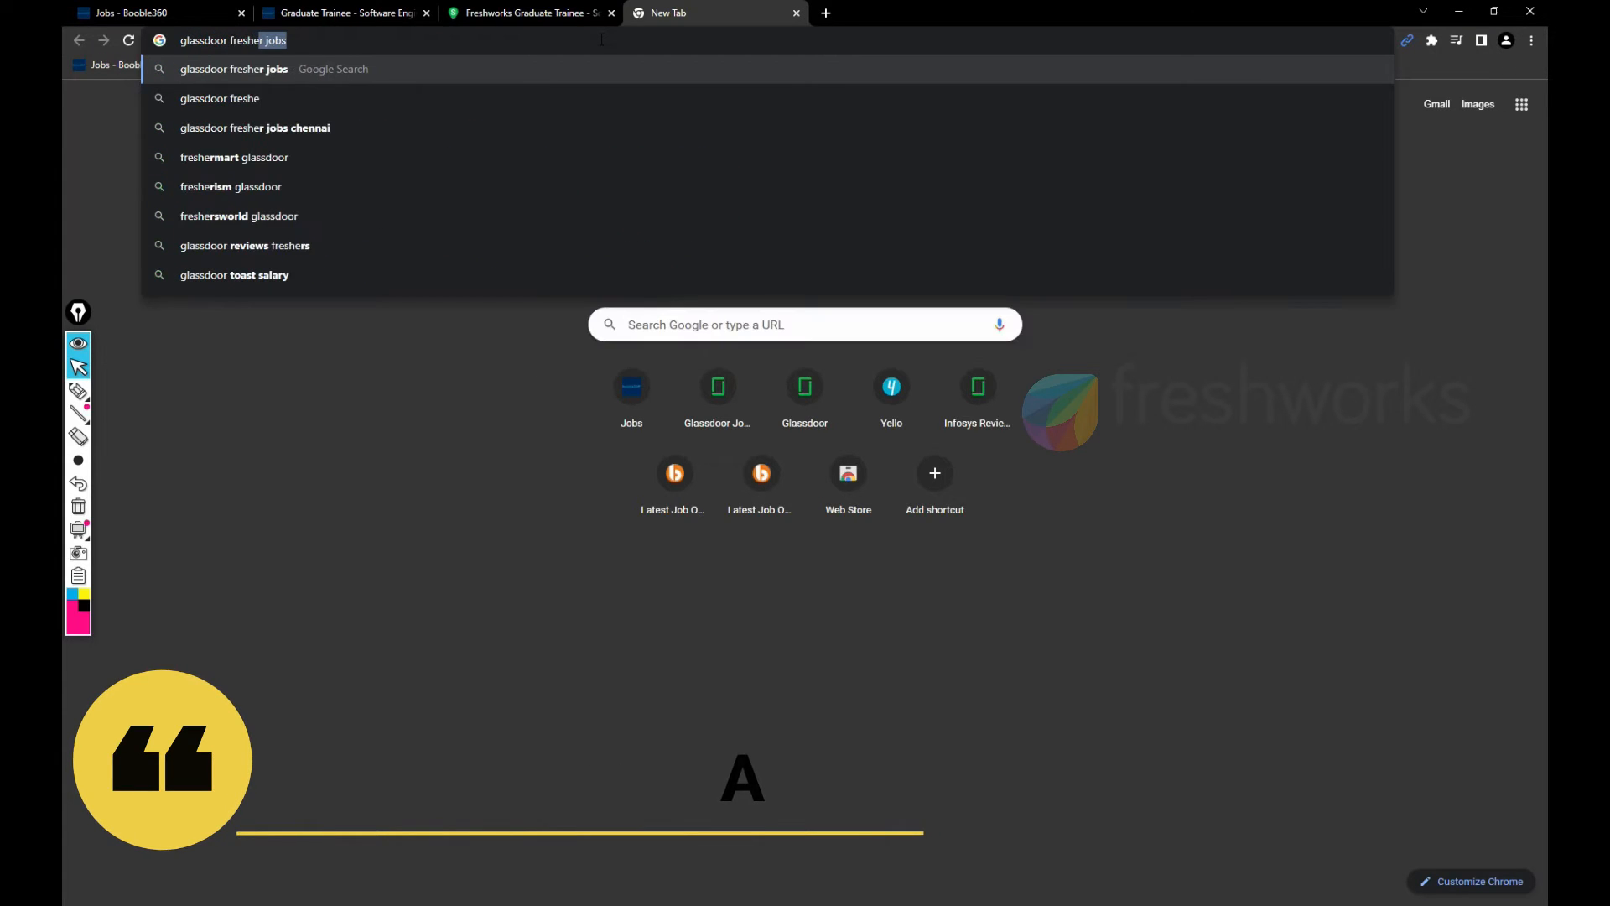
Step: Search 'glassdoor freshworks' and open the Freshworks Reviews - Glassdoor result in a new tab
key(BackSpace)
text(w)
key(Return)
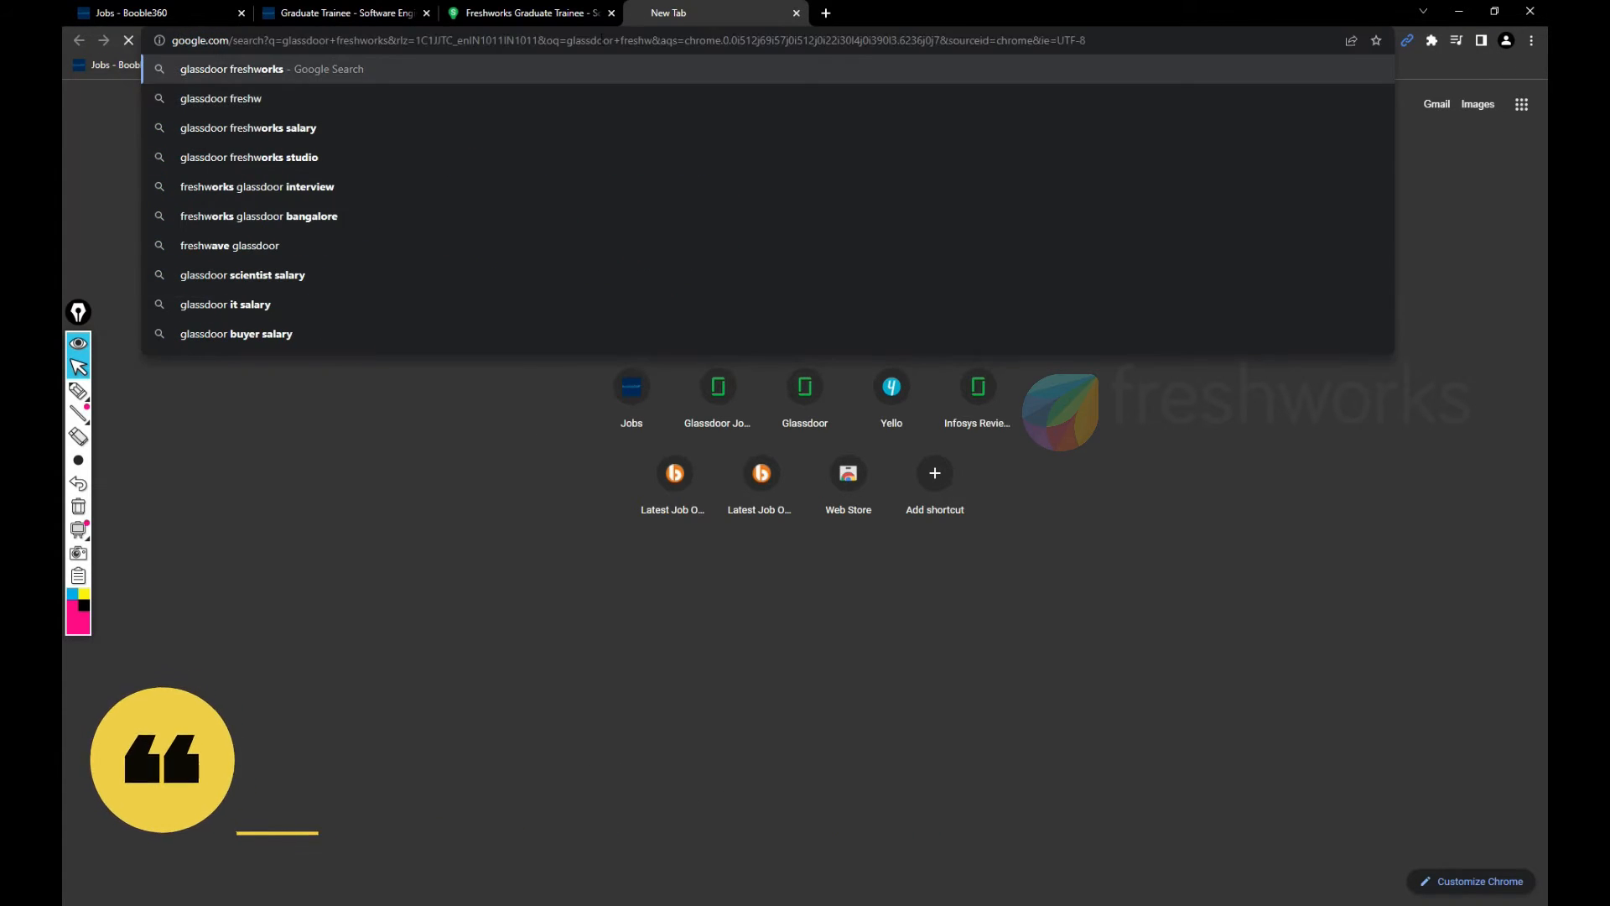
middle_click(353, 224)
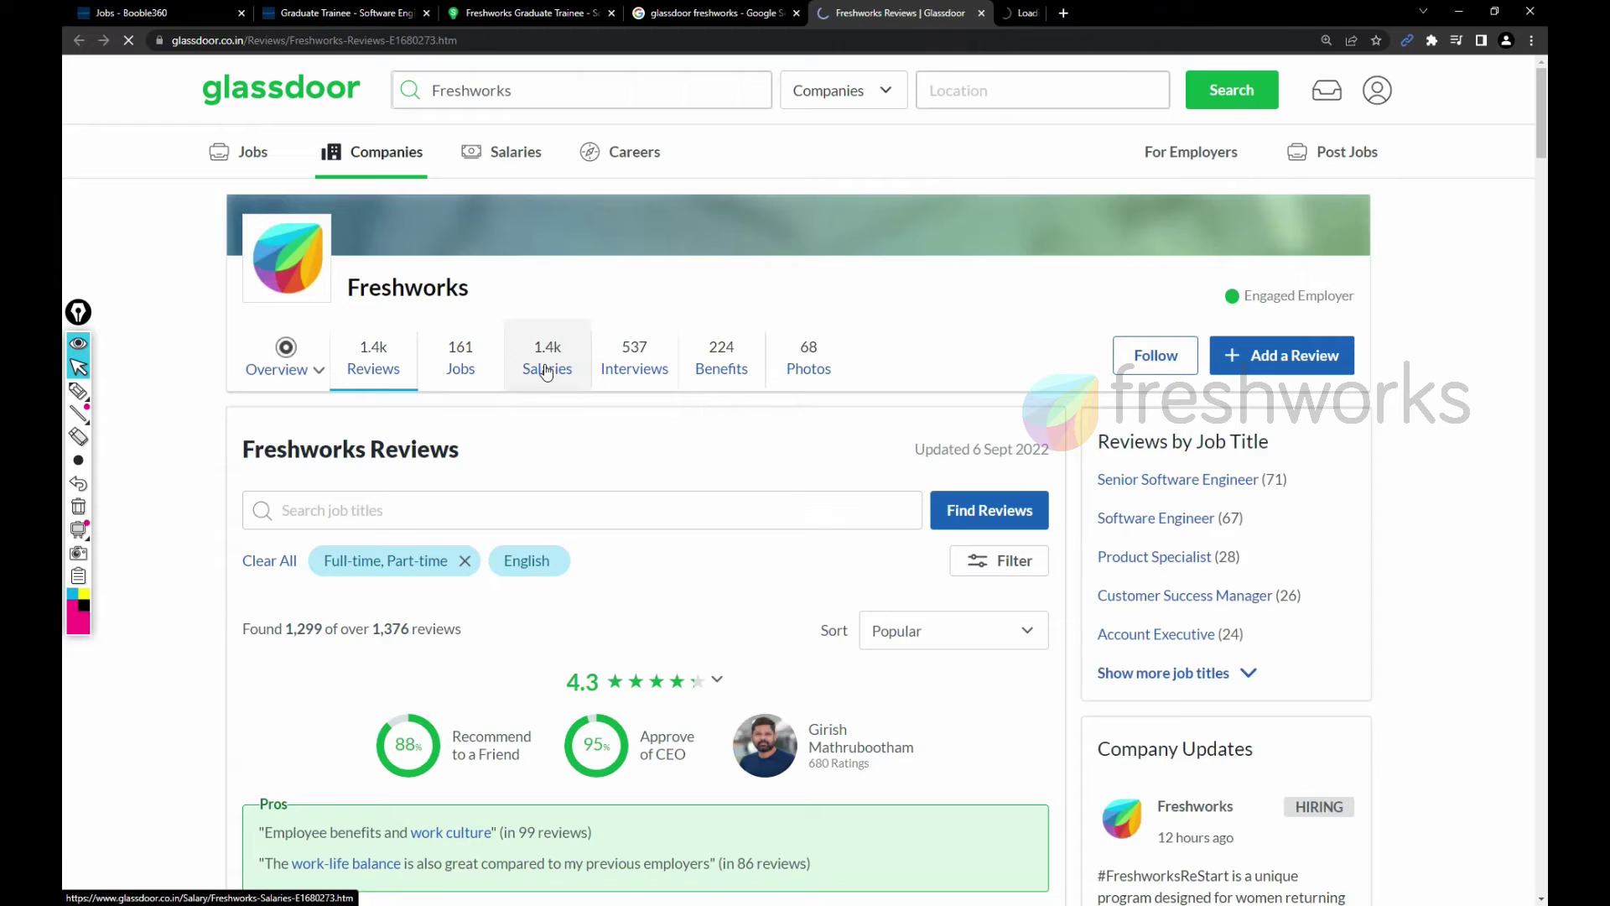
Step: From Freshworks' Glassdoor Salaries, open the Software Engineer salaries page in a zoomed-out new tab
click(1027, 11)
scroll(893, 377, down, 3)
scroll(892, 378, up, 3)
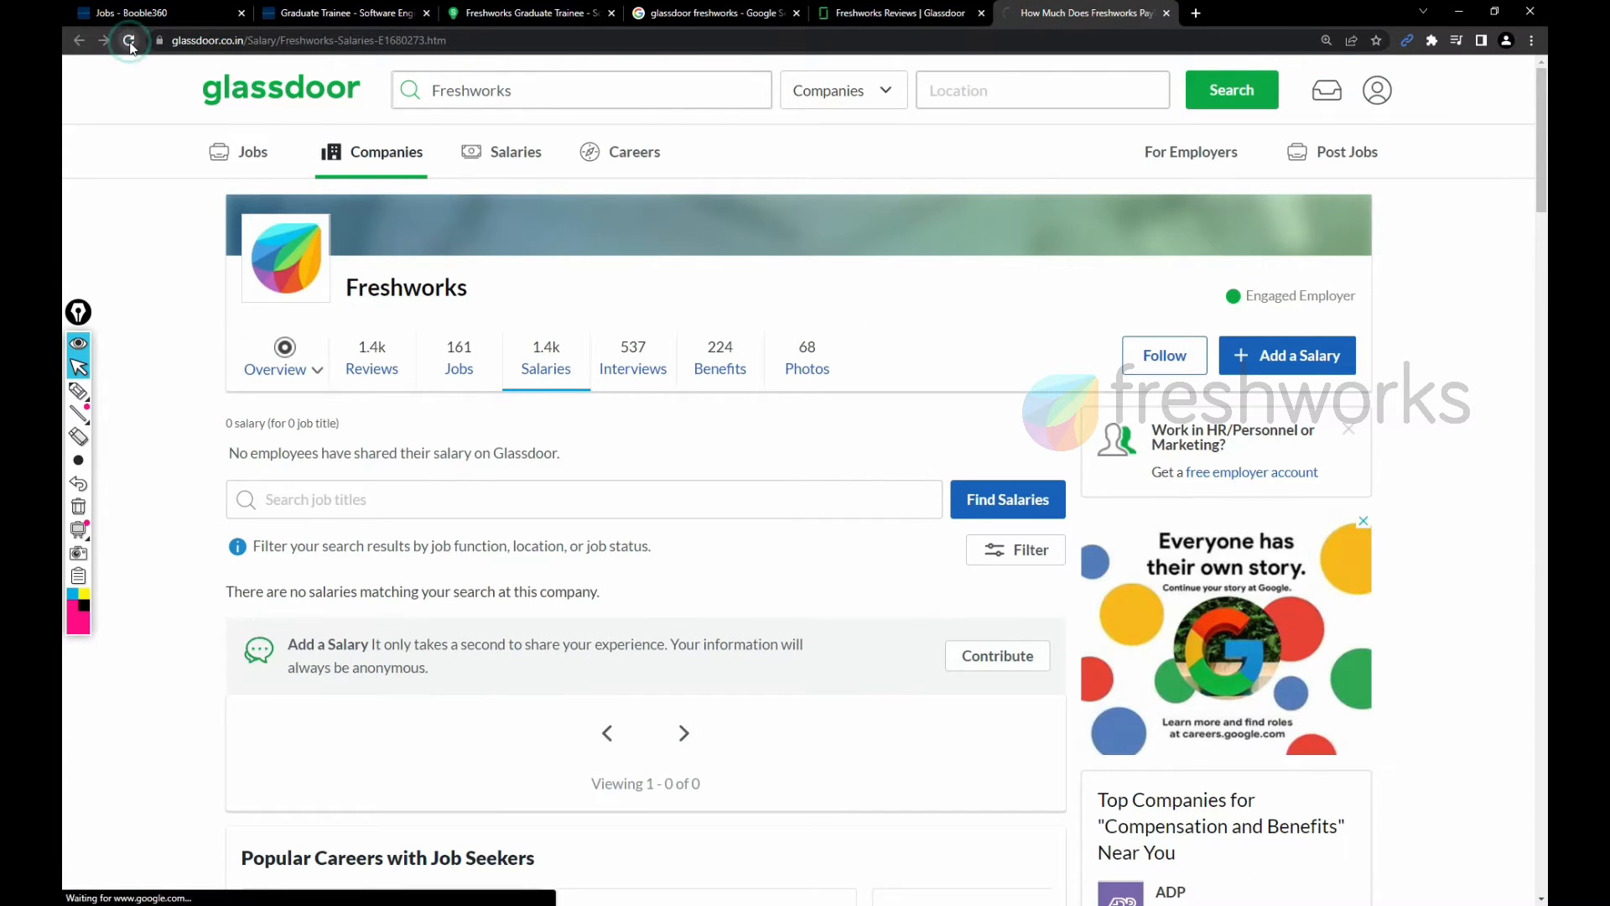
scroll(444, 291, down, 5)
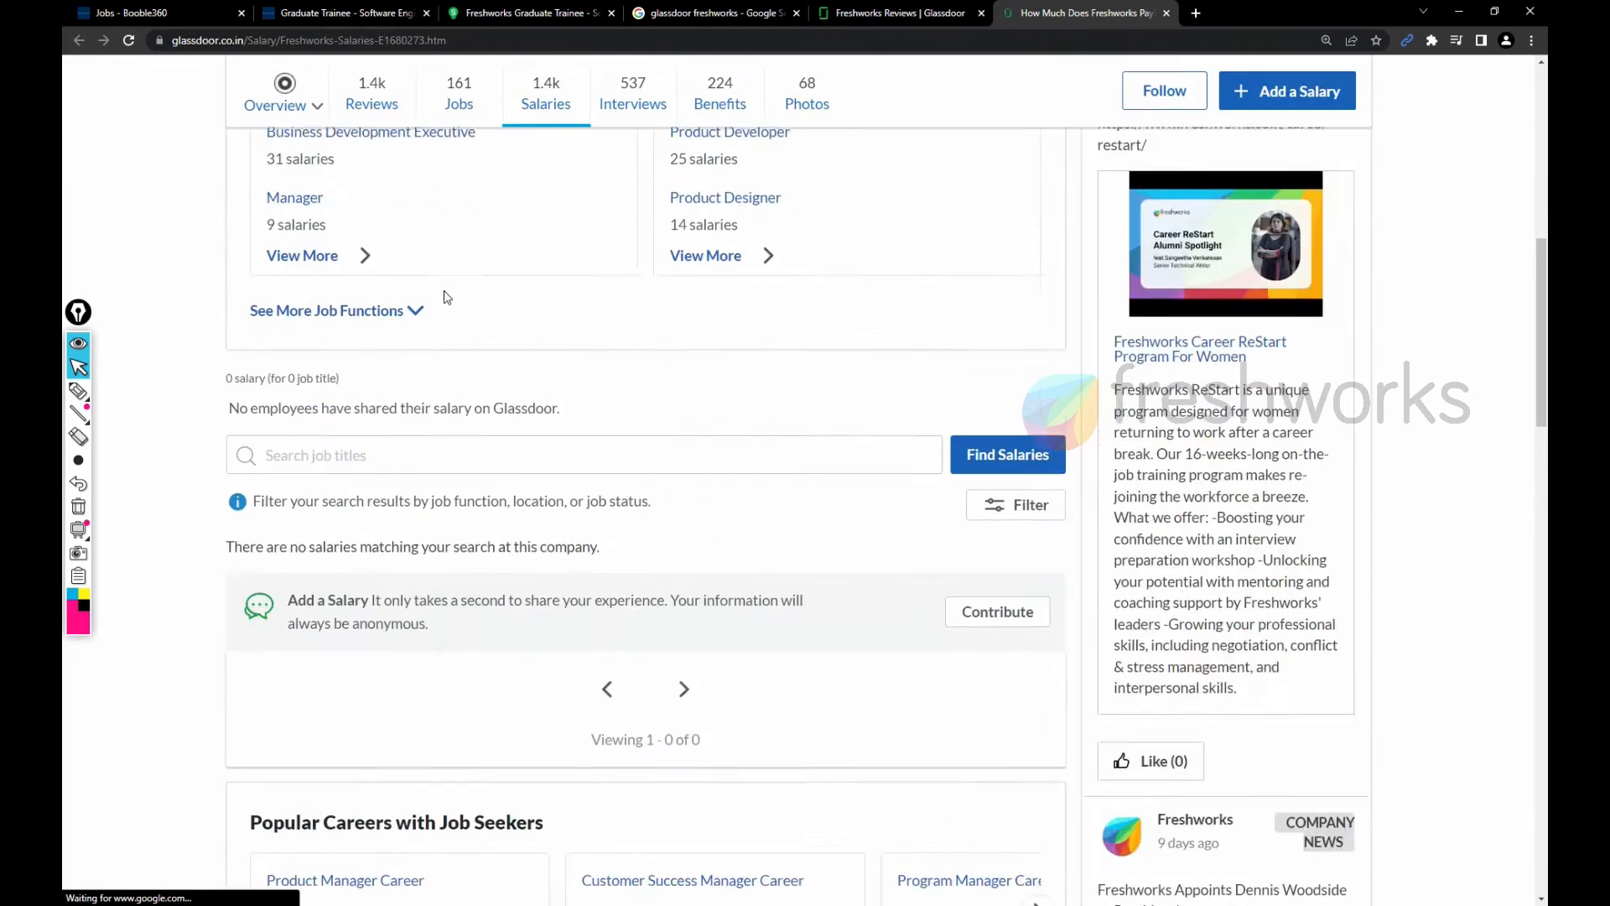
scroll(444, 290, up, 6)
scroll(444, 291, up, 3)
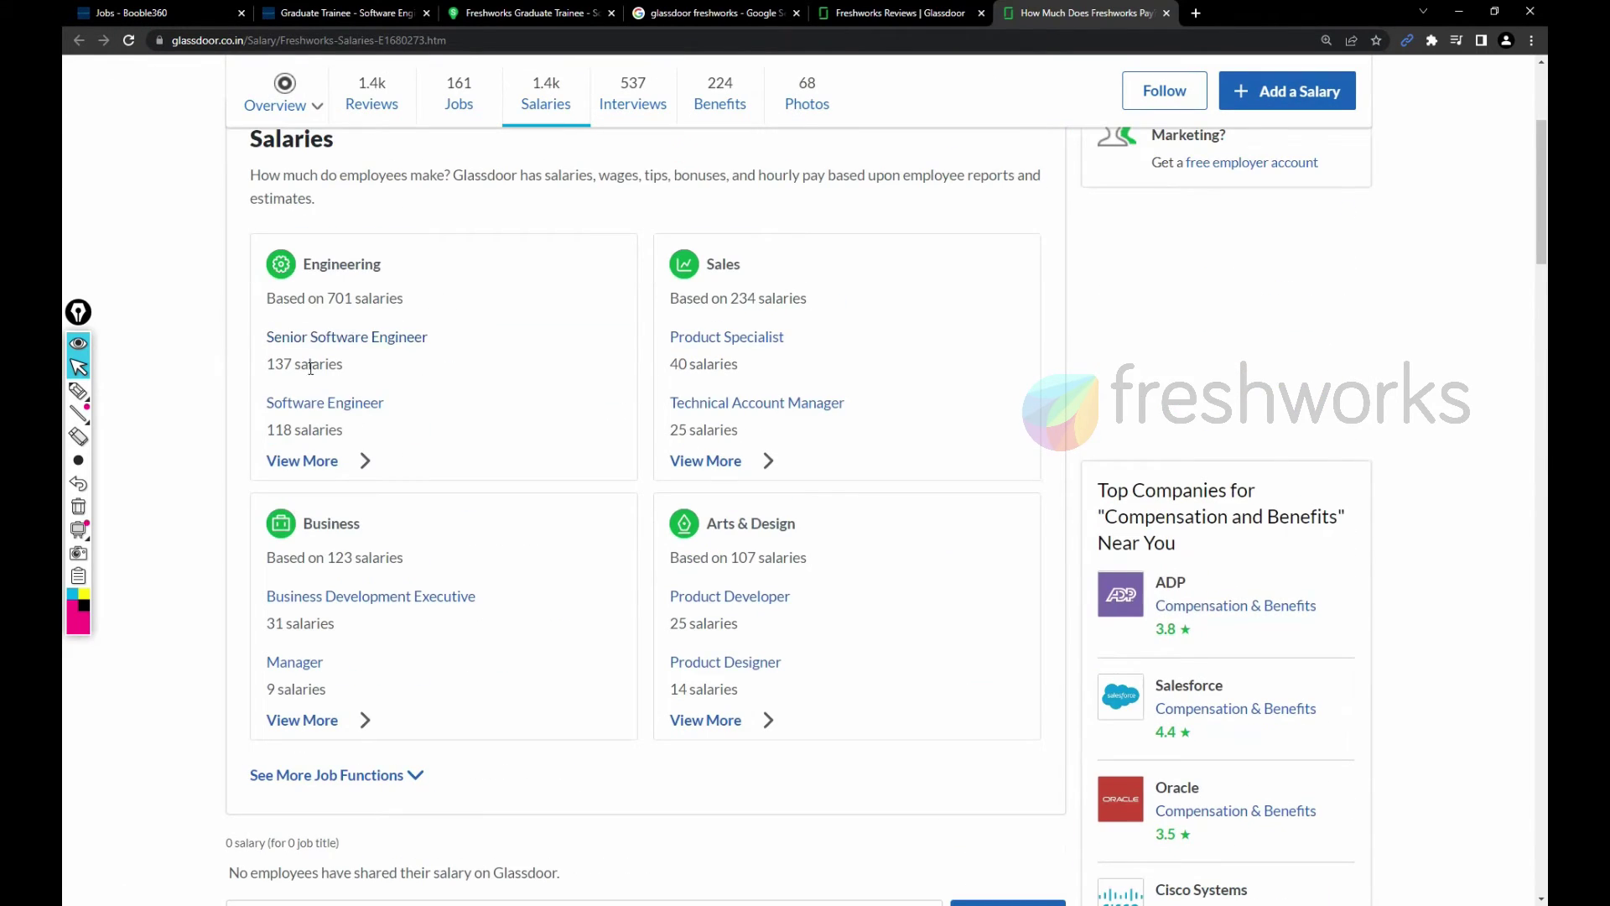
middle_click(333, 406)
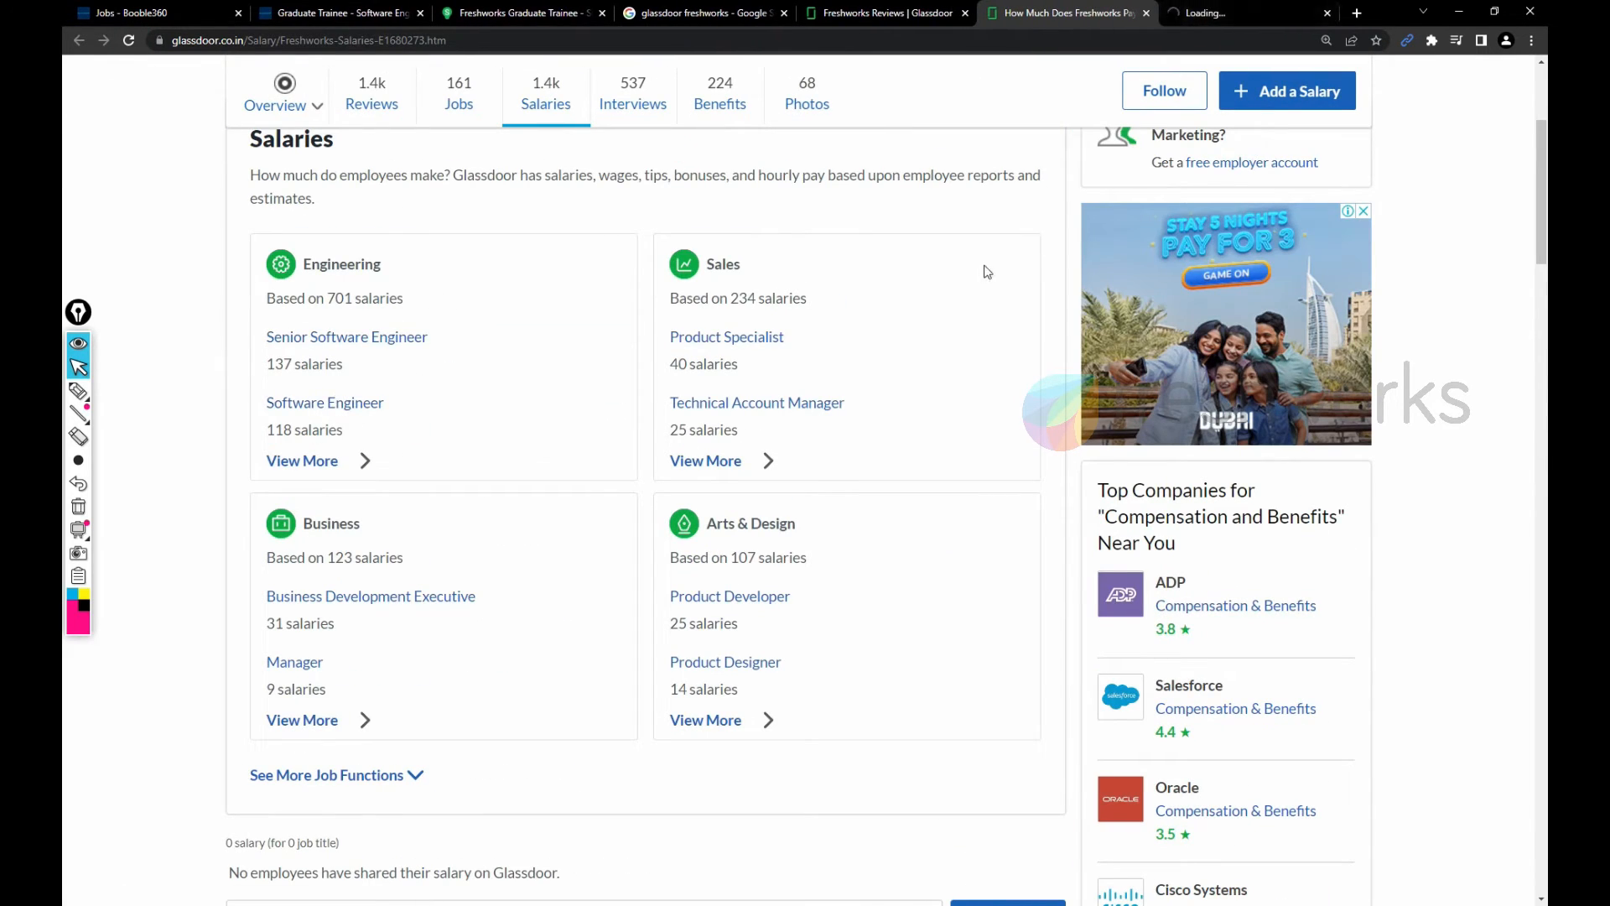
key(ctrl+minus)
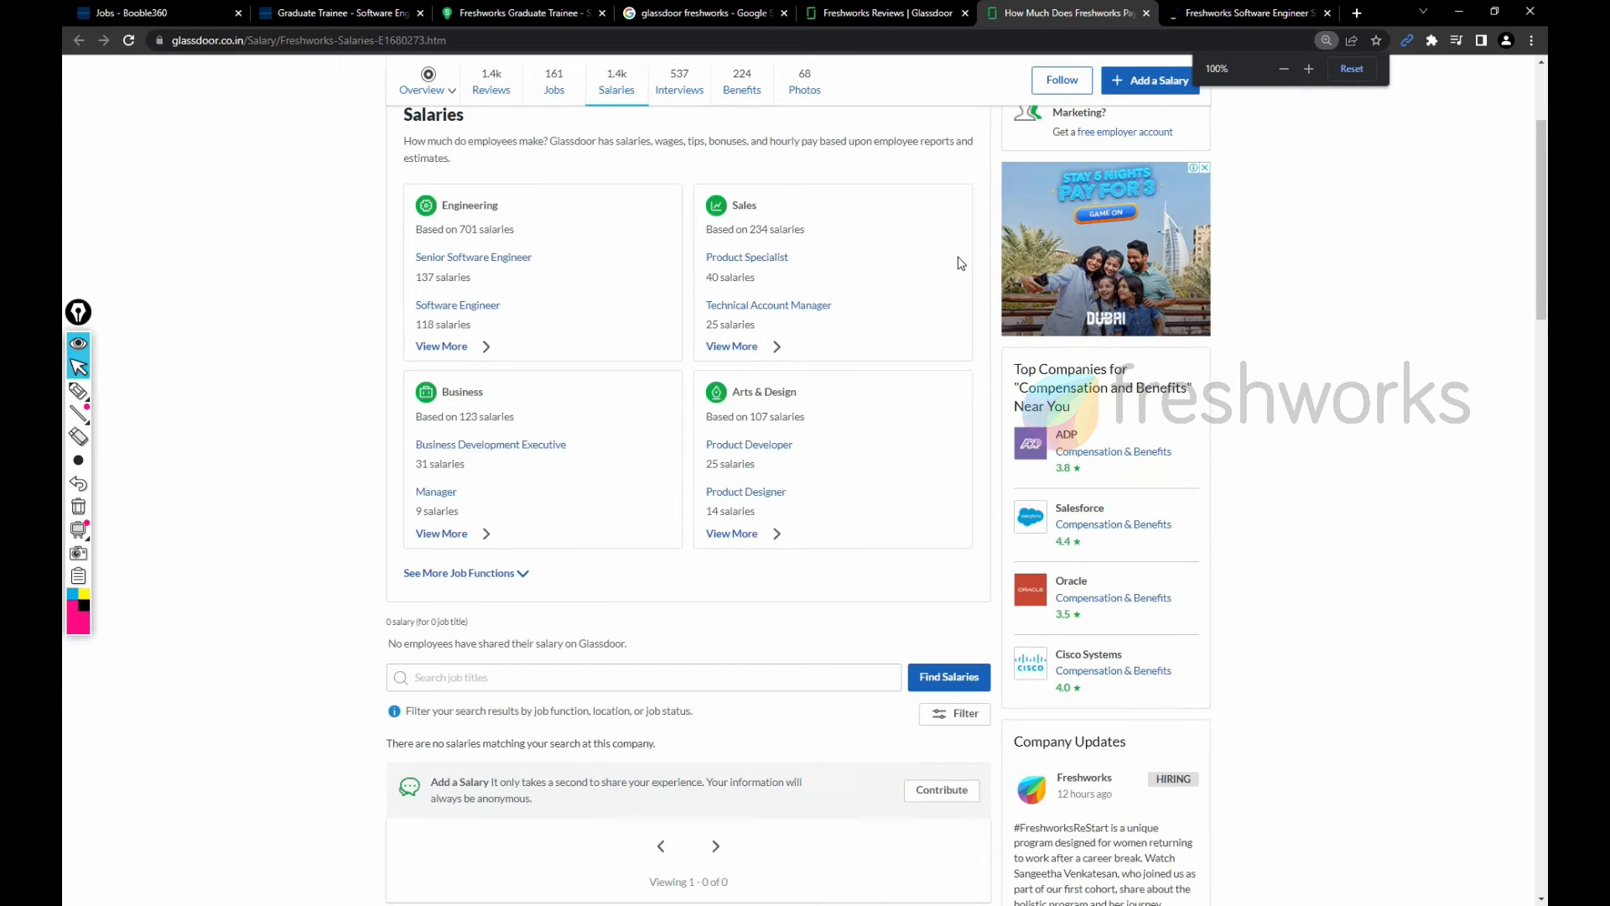
click(1246, 13)
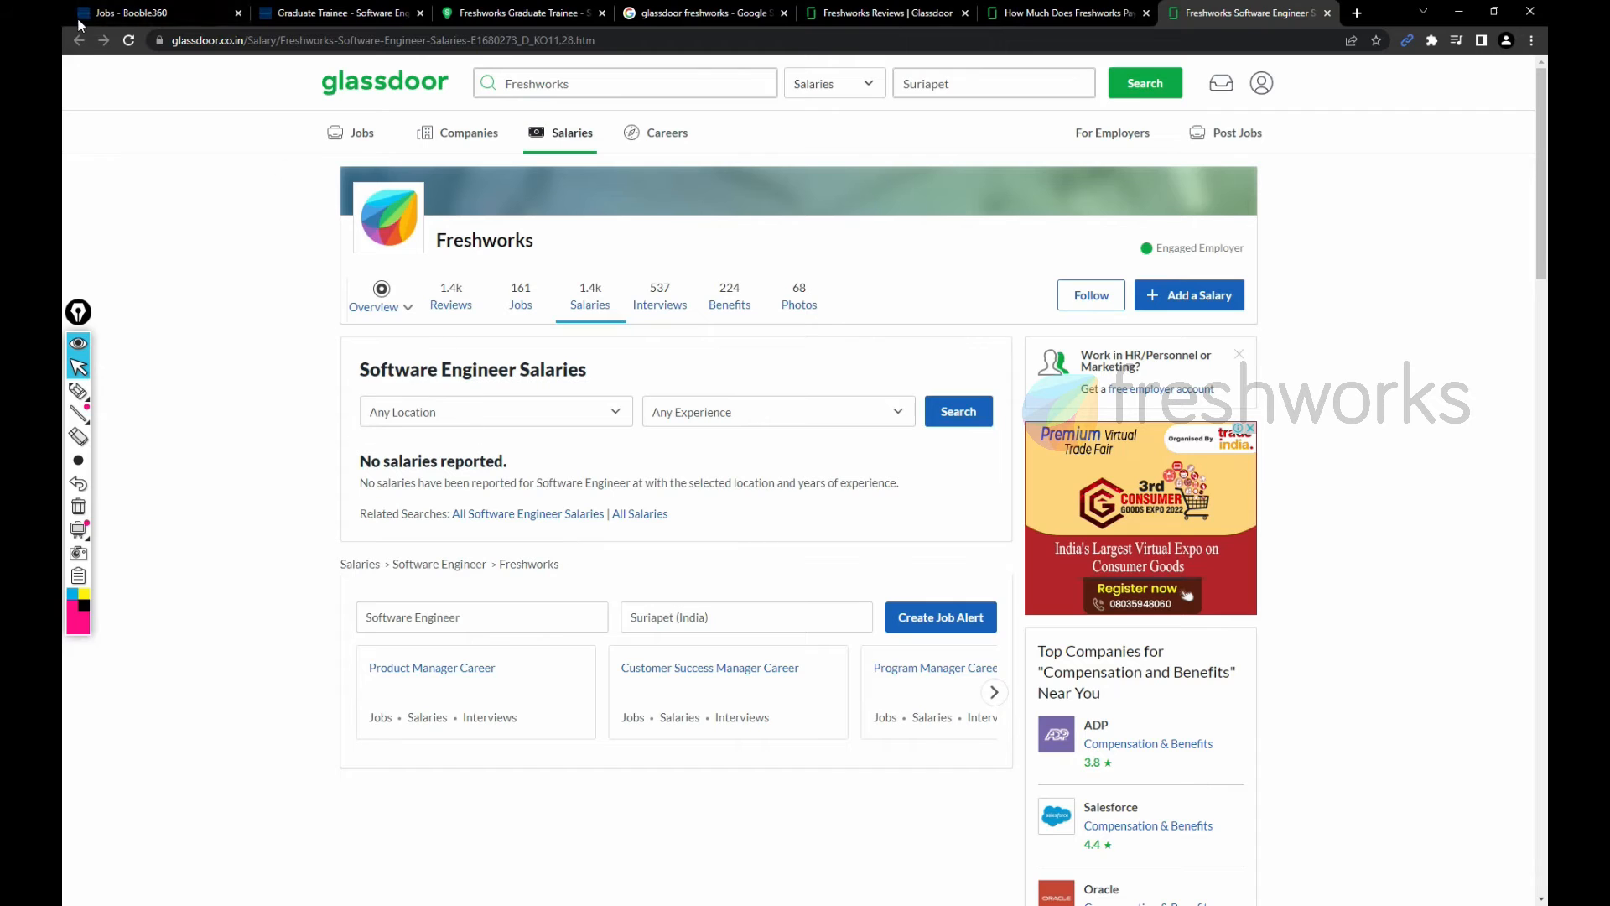
Step: Highlight the ₹8,19,355/yr base pay and write an underlined 9LPA-10LPA note in pink above the chart
click(129, 38)
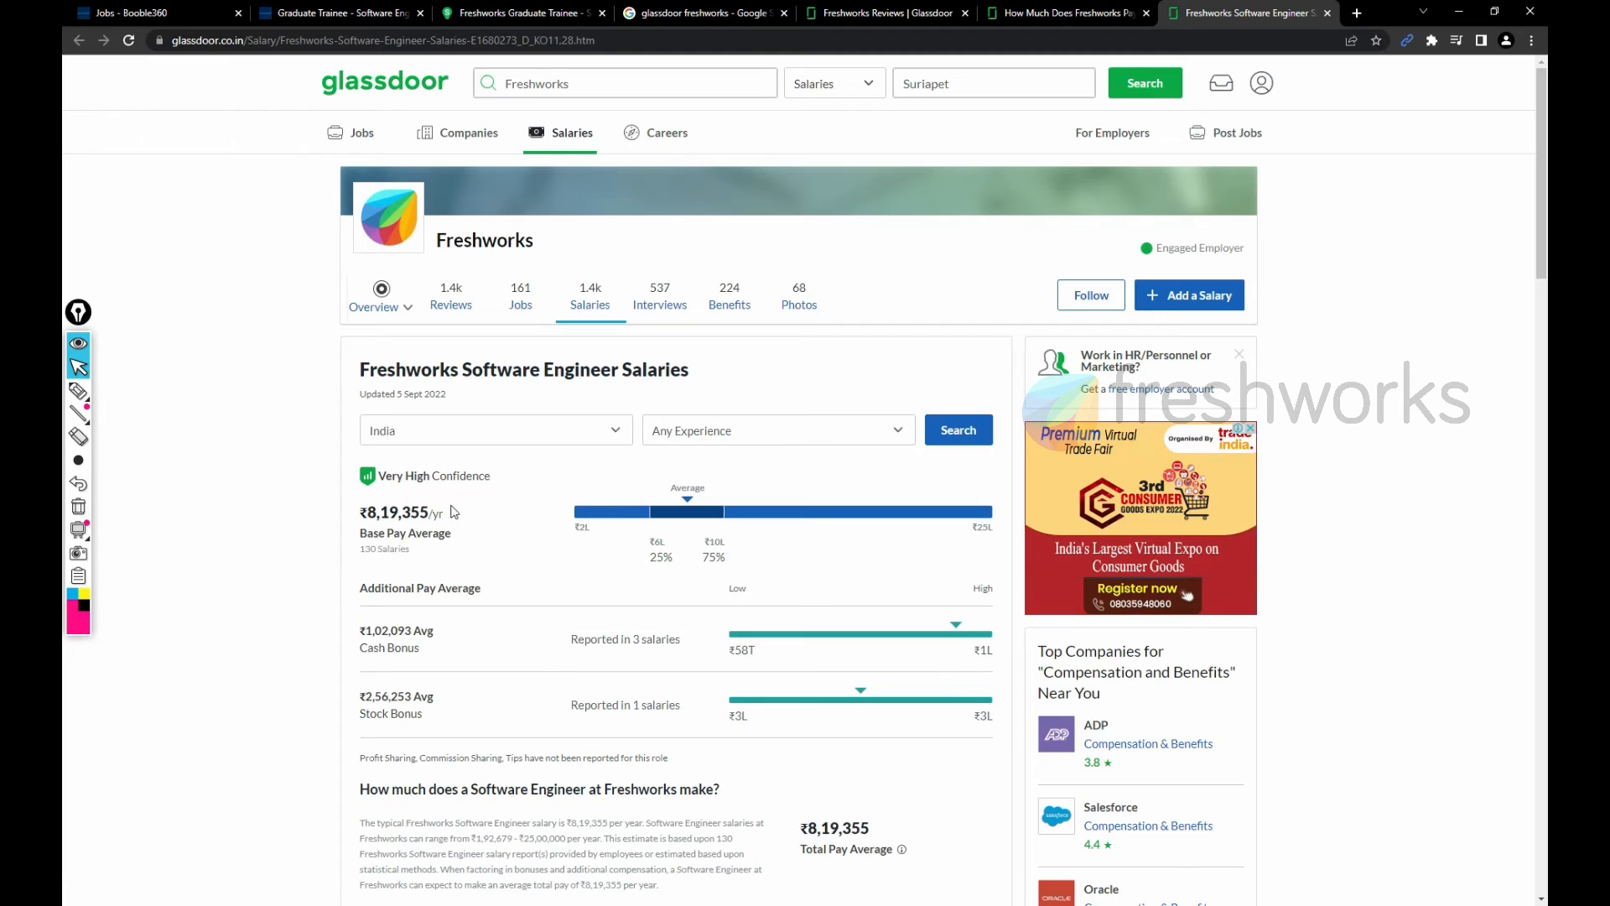
drag(453, 512, 354, 516)
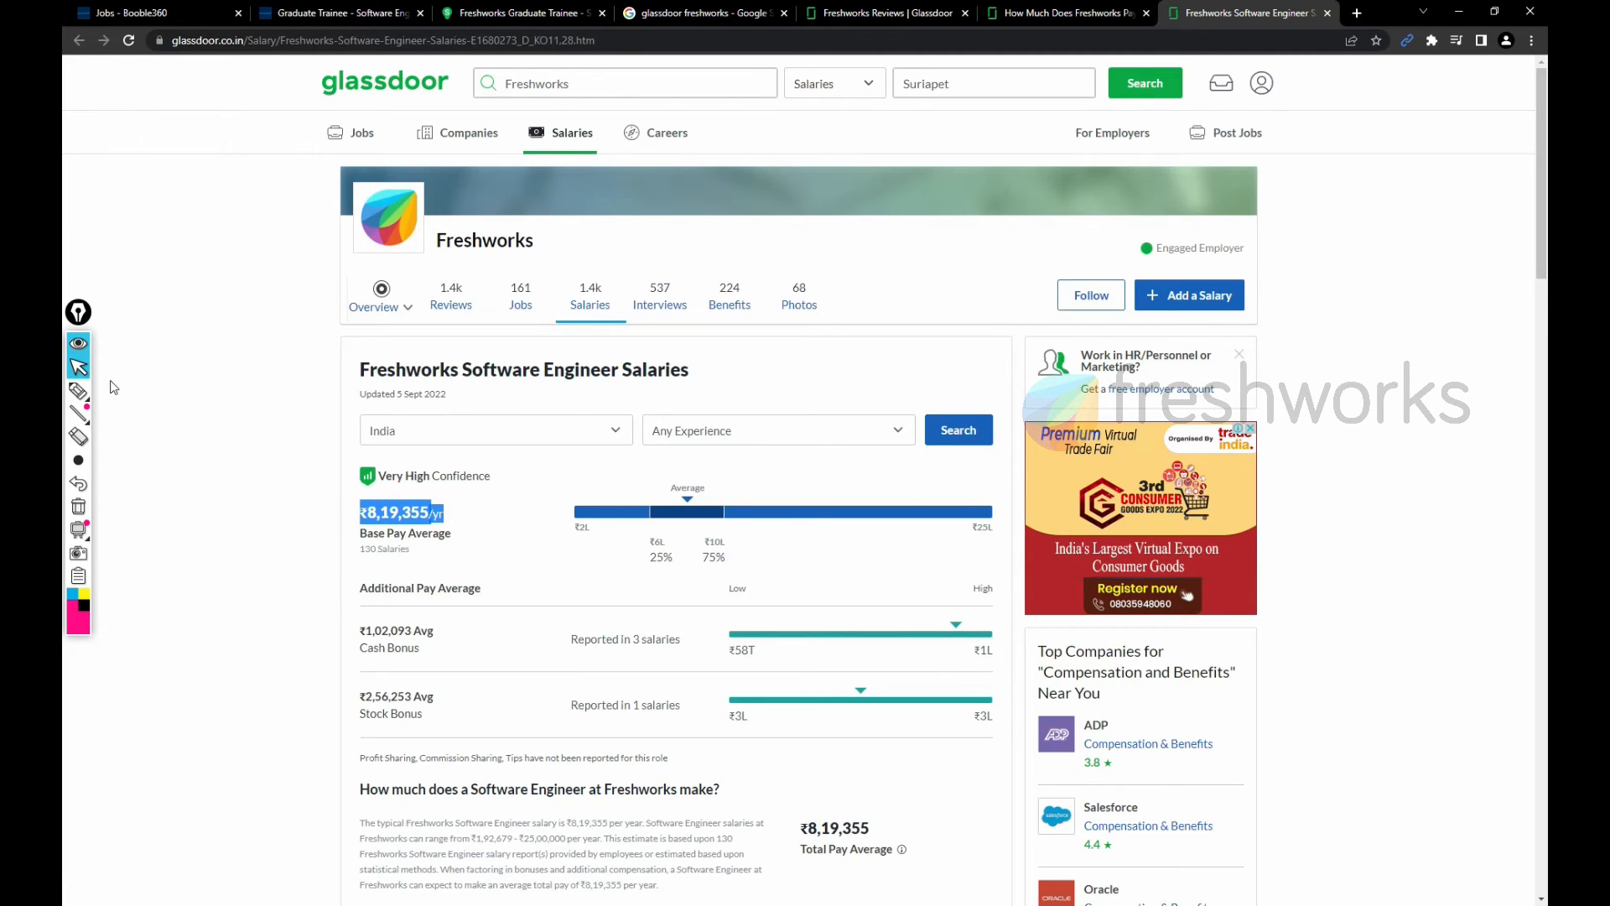
click(78, 391)
mouse_move(686, 466)
mouse_down()
mouse_move(691, 497)
mouse_move(709, 388)
mouse_move(770, 466)
mouse_up()
mouse_move(755, 378)
mouse_down()
mouse_move(806, 479)
mouse_move(887, 447)
mouse_move(987, 365)
mouse_up()
drag(995, 333, 1013, 428)
drag(1051, 346, 1057, 402)
drag(1114, 330, 1202, 402)
mouse_move(1240, 312)
mouse_down()
mouse_move(1259, 353)
mouse_move(1309, 378)
mouse_move(1285, 359)
mouse_up()
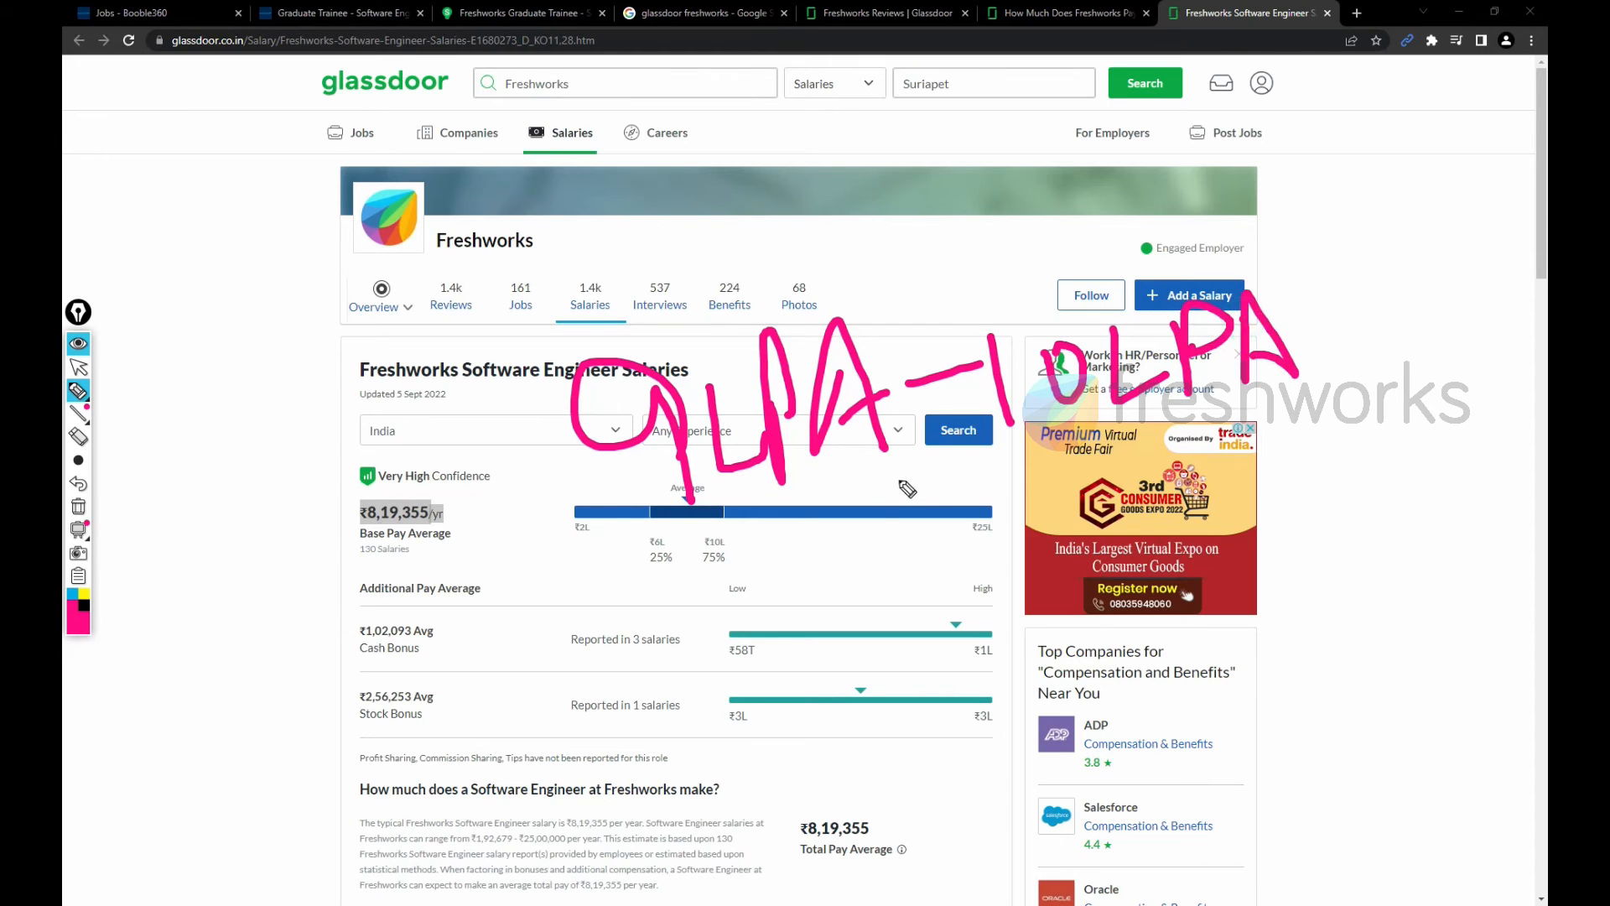
mouse_move(868, 491)
mouse_down()
mouse_move(1246, 441)
mouse_move(812, 538)
mouse_up()
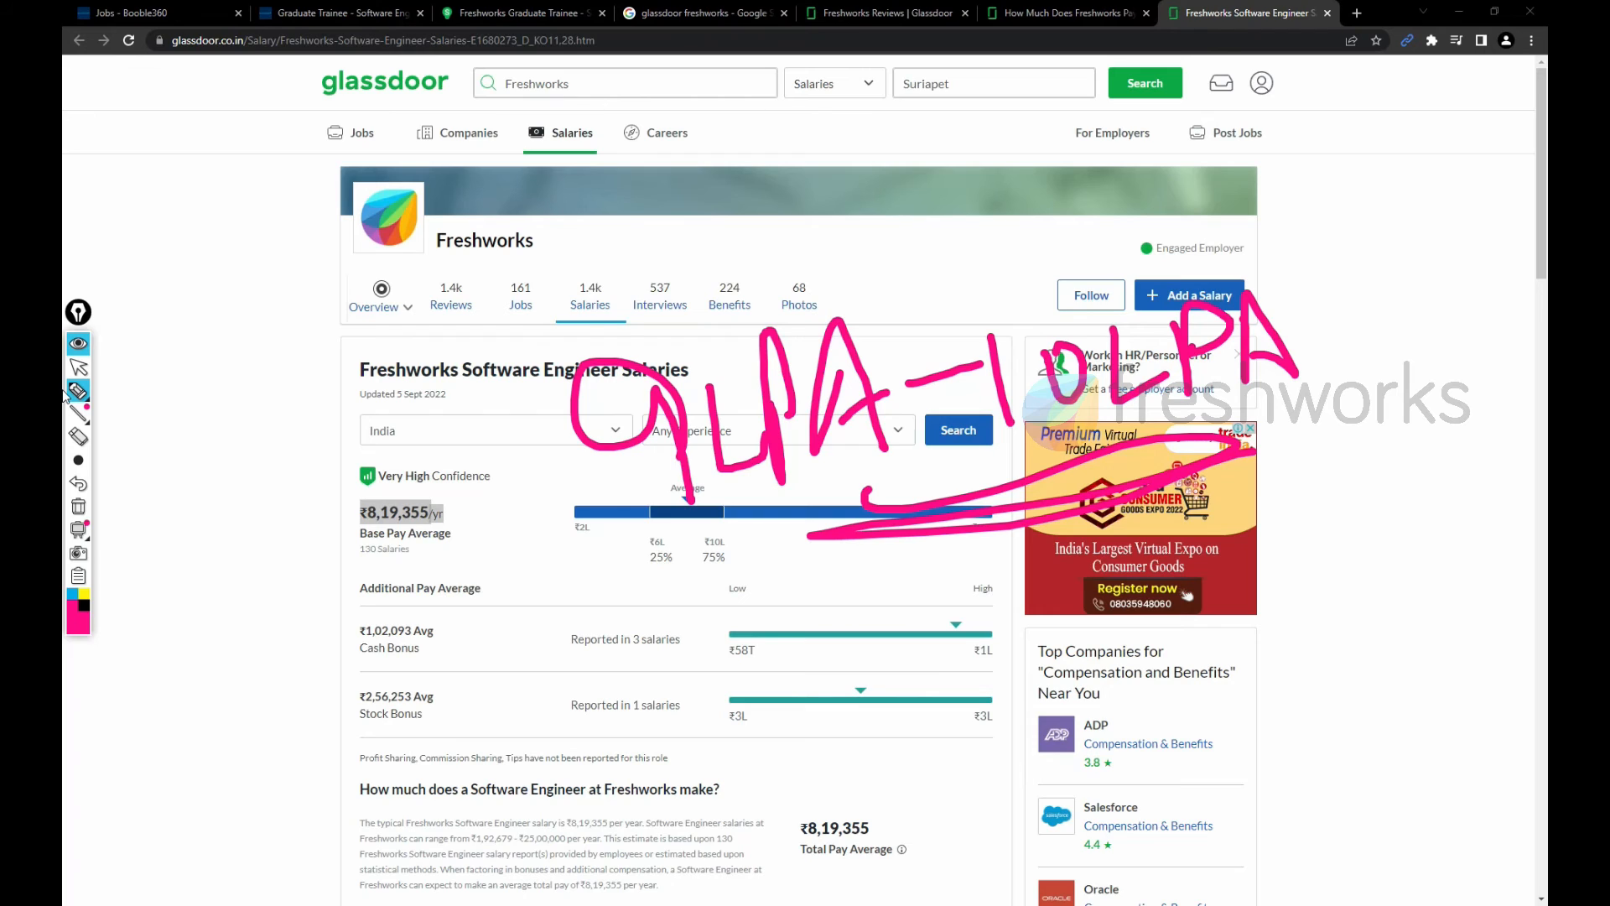
Step: Circle the Cash and Stock Bonus averages, write 12LPA beside the header, and return to the trainee posting
mouse_move(304, 717)
mouse_down()
mouse_move(529, 735)
mouse_move(271, 737)
mouse_move(340, 755)
mouse_up()
mouse_move(316, 667)
mouse_down()
mouse_move(491, 591)
mouse_move(411, 673)
mouse_up()
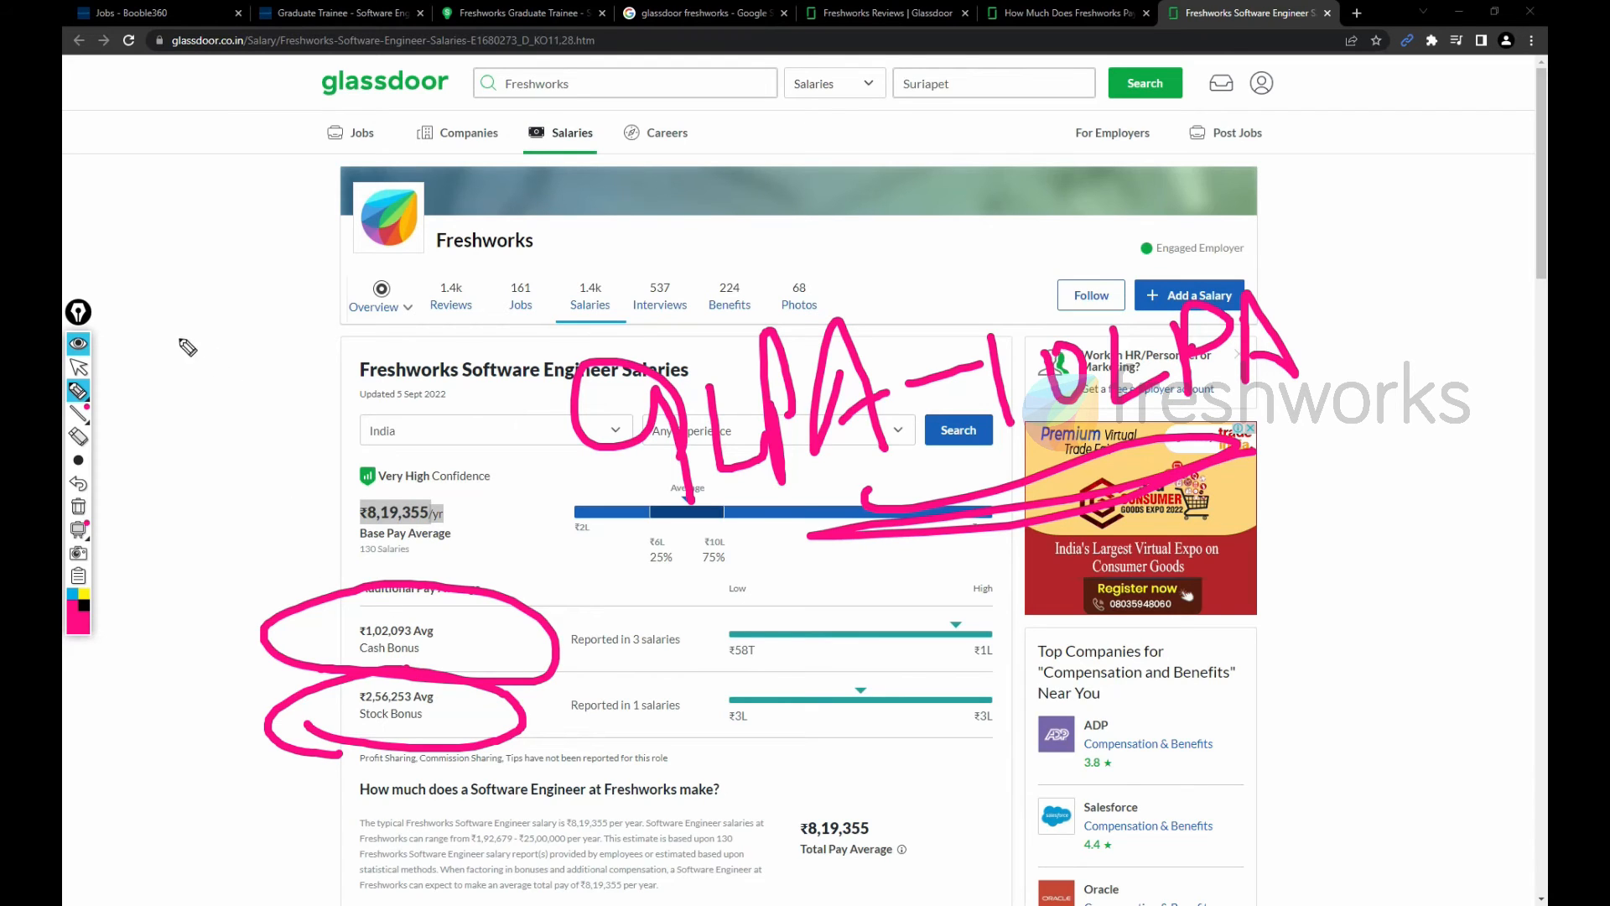
mouse_move(186, 319)
mouse_down()
mouse_move(188, 378)
mouse_move(340, 379)
mouse_up()
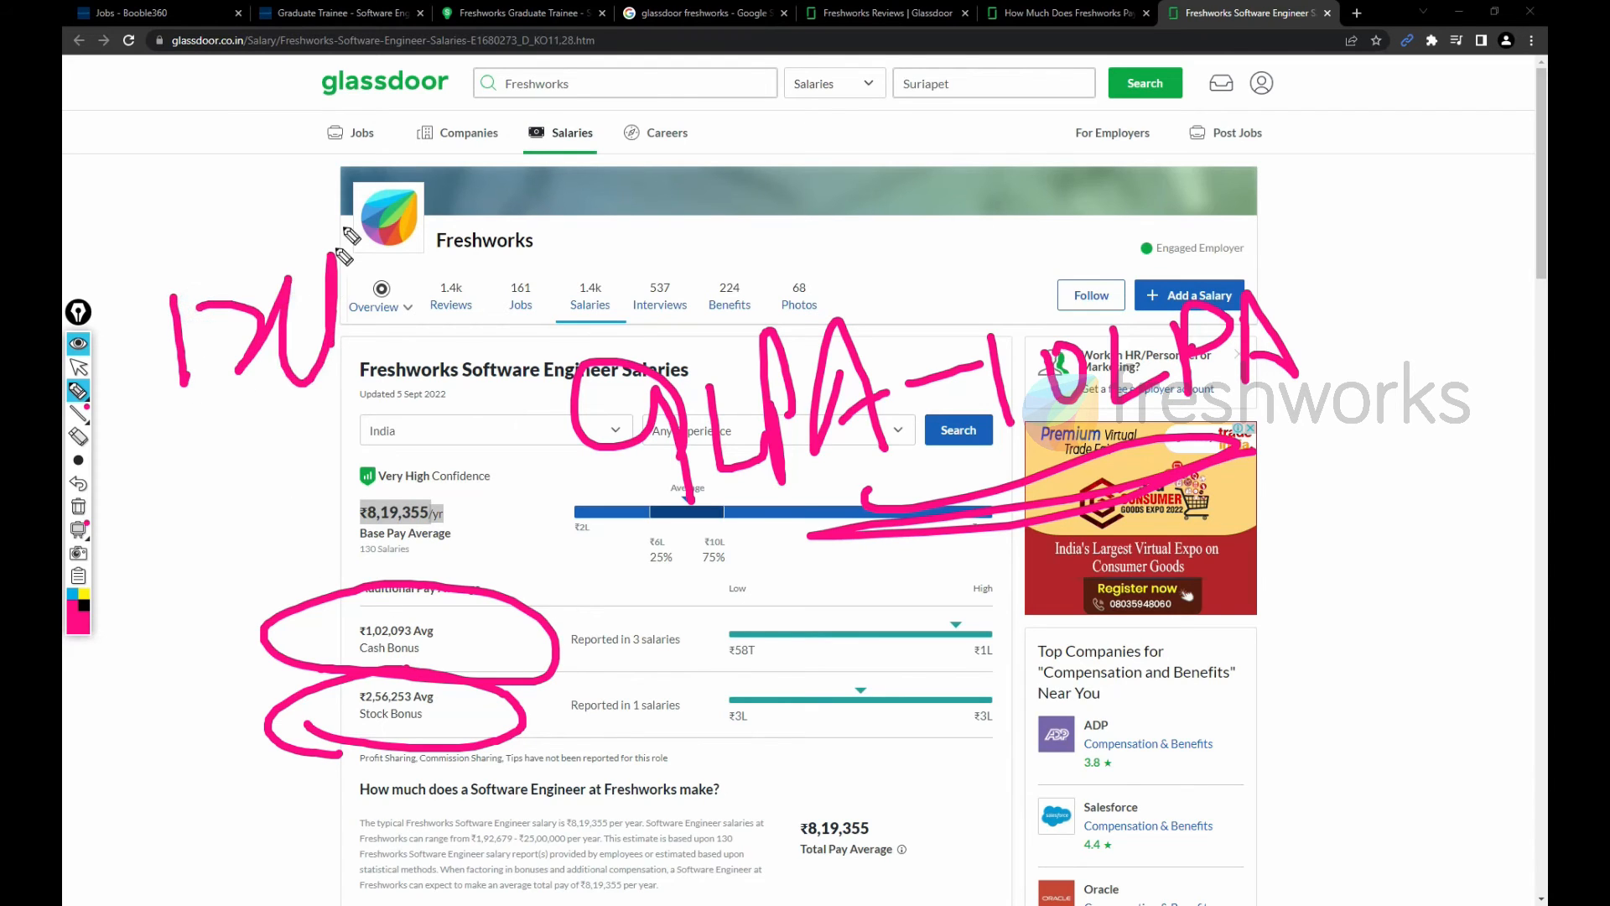
drag(346, 239, 416, 321)
drag(377, 396, 208, 434)
drag(208, 433, 477, 398)
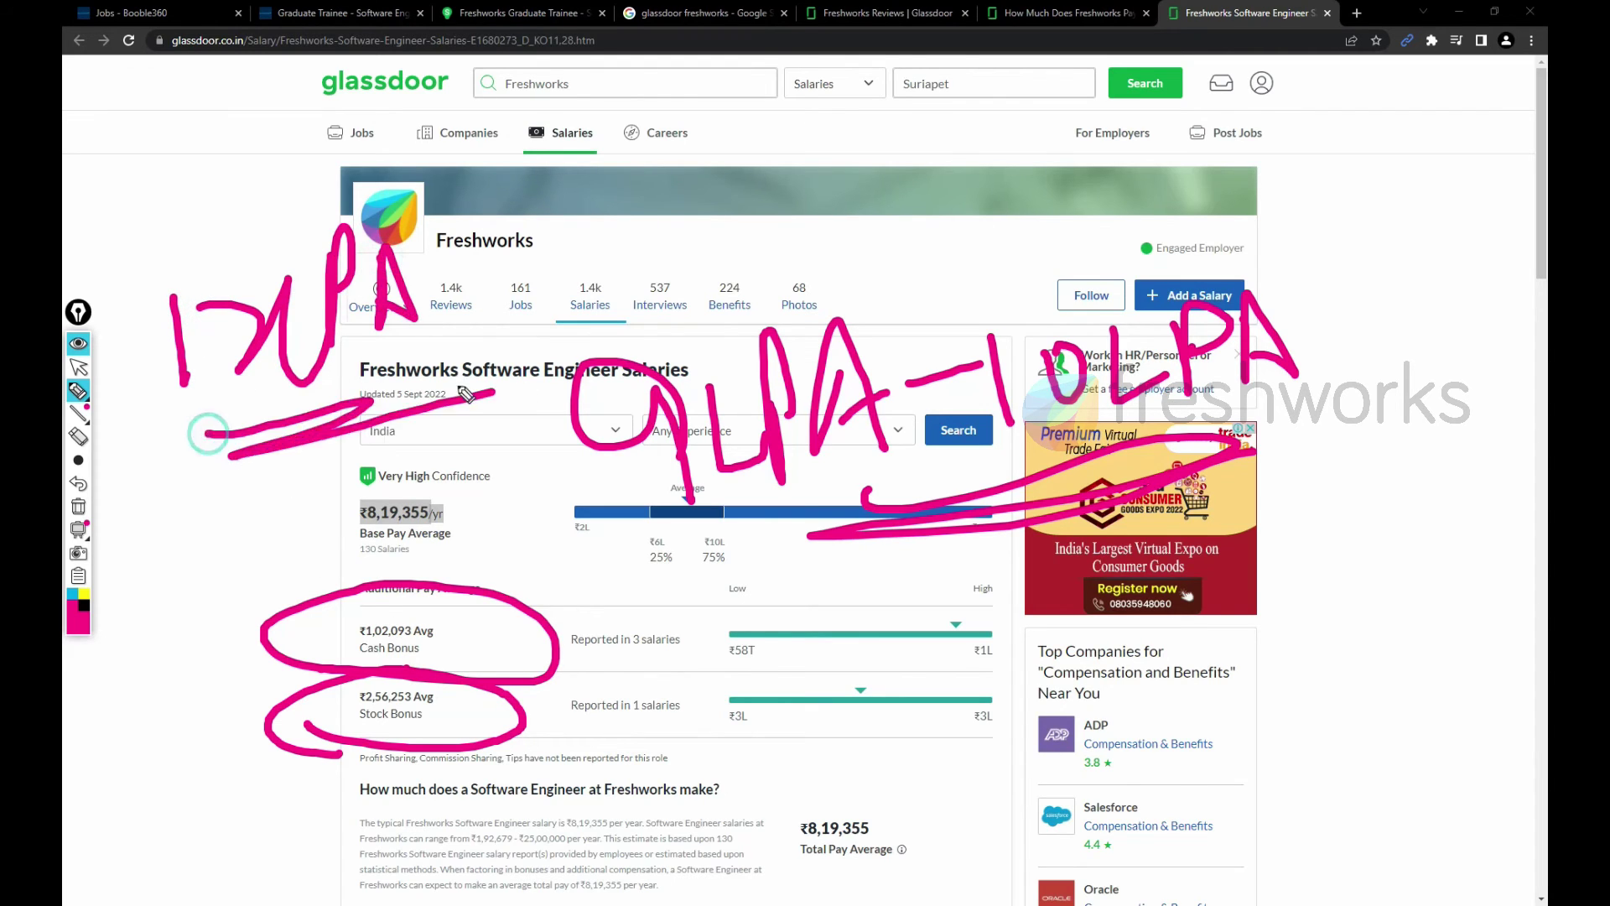
click(79, 367)
click(514, 13)
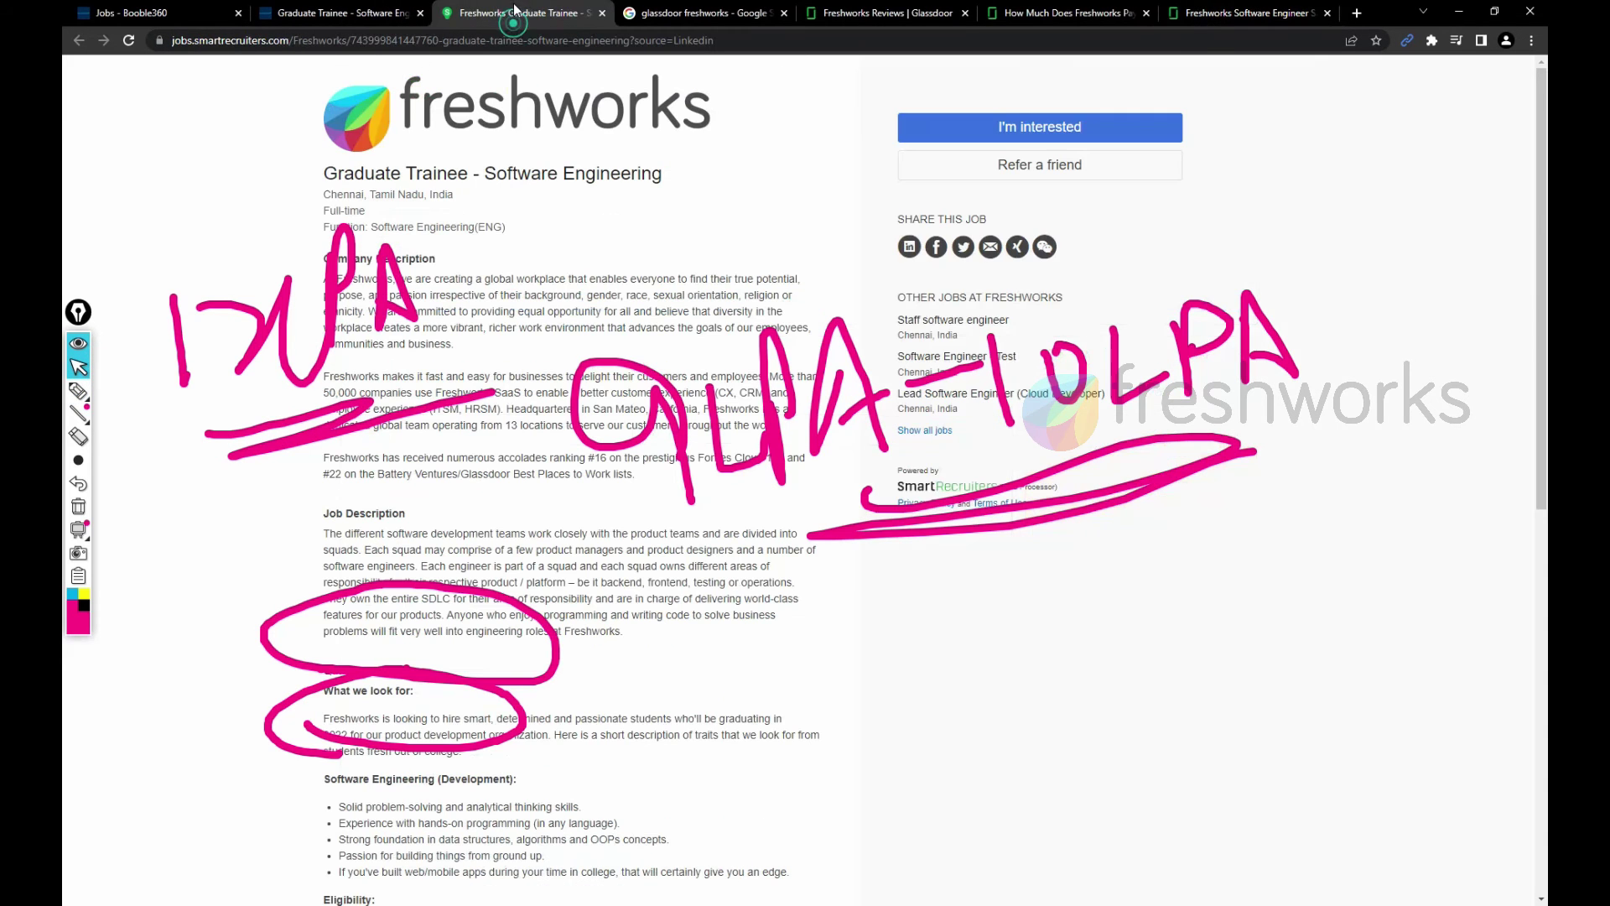
Step: Clear the pink notes from the posting and return to the Google search results tab
click(80, 506)
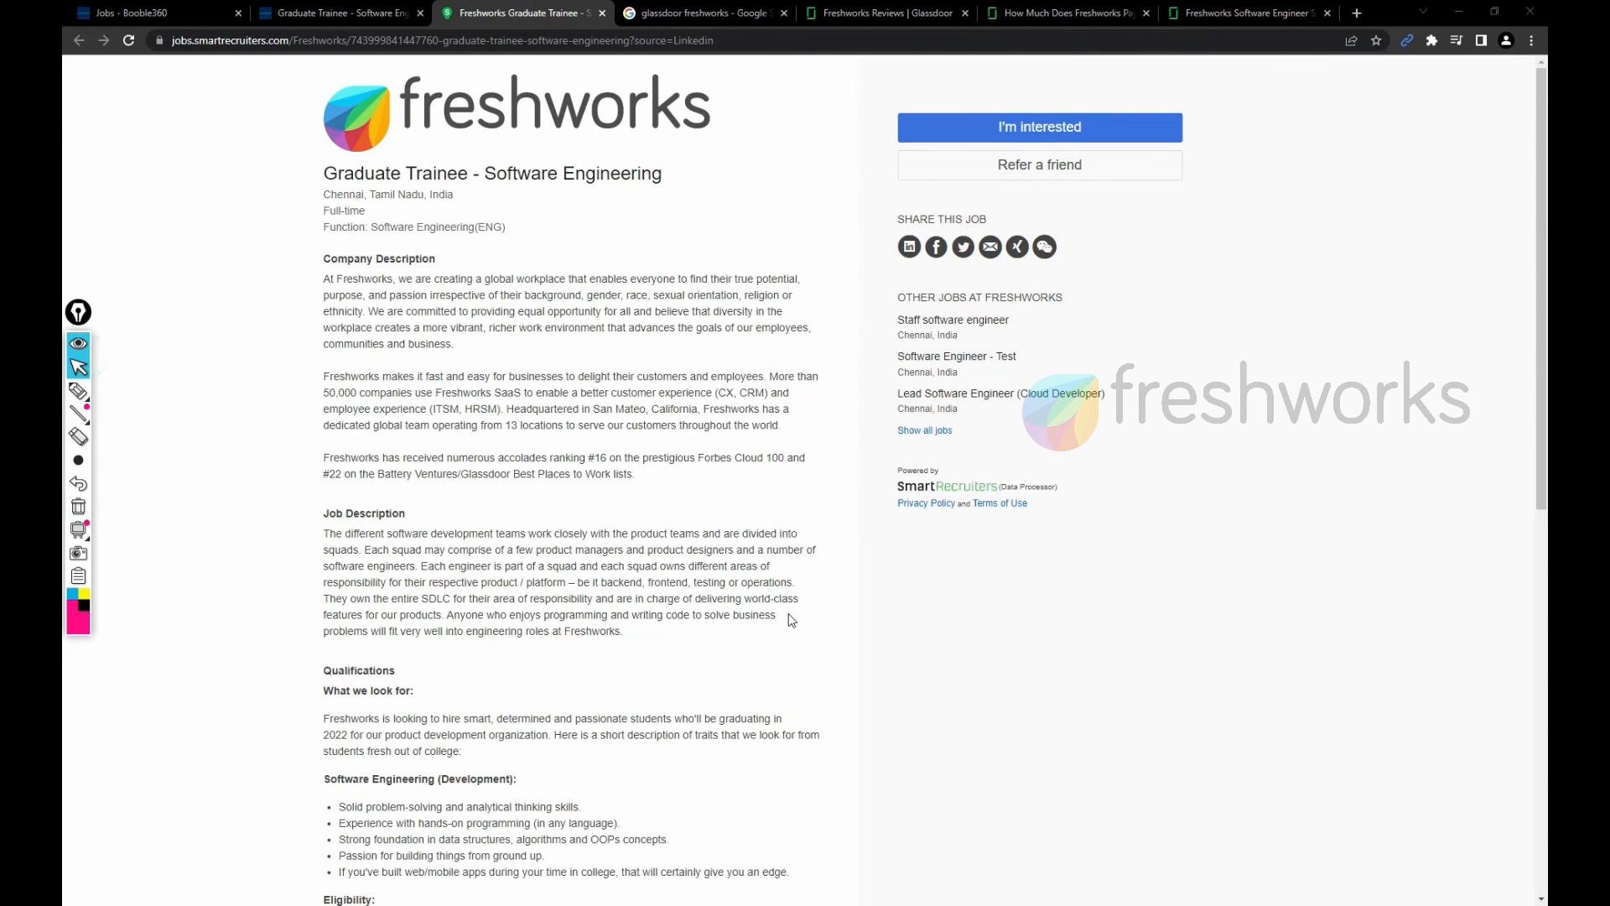
scroll(1136, 258, down, 10)
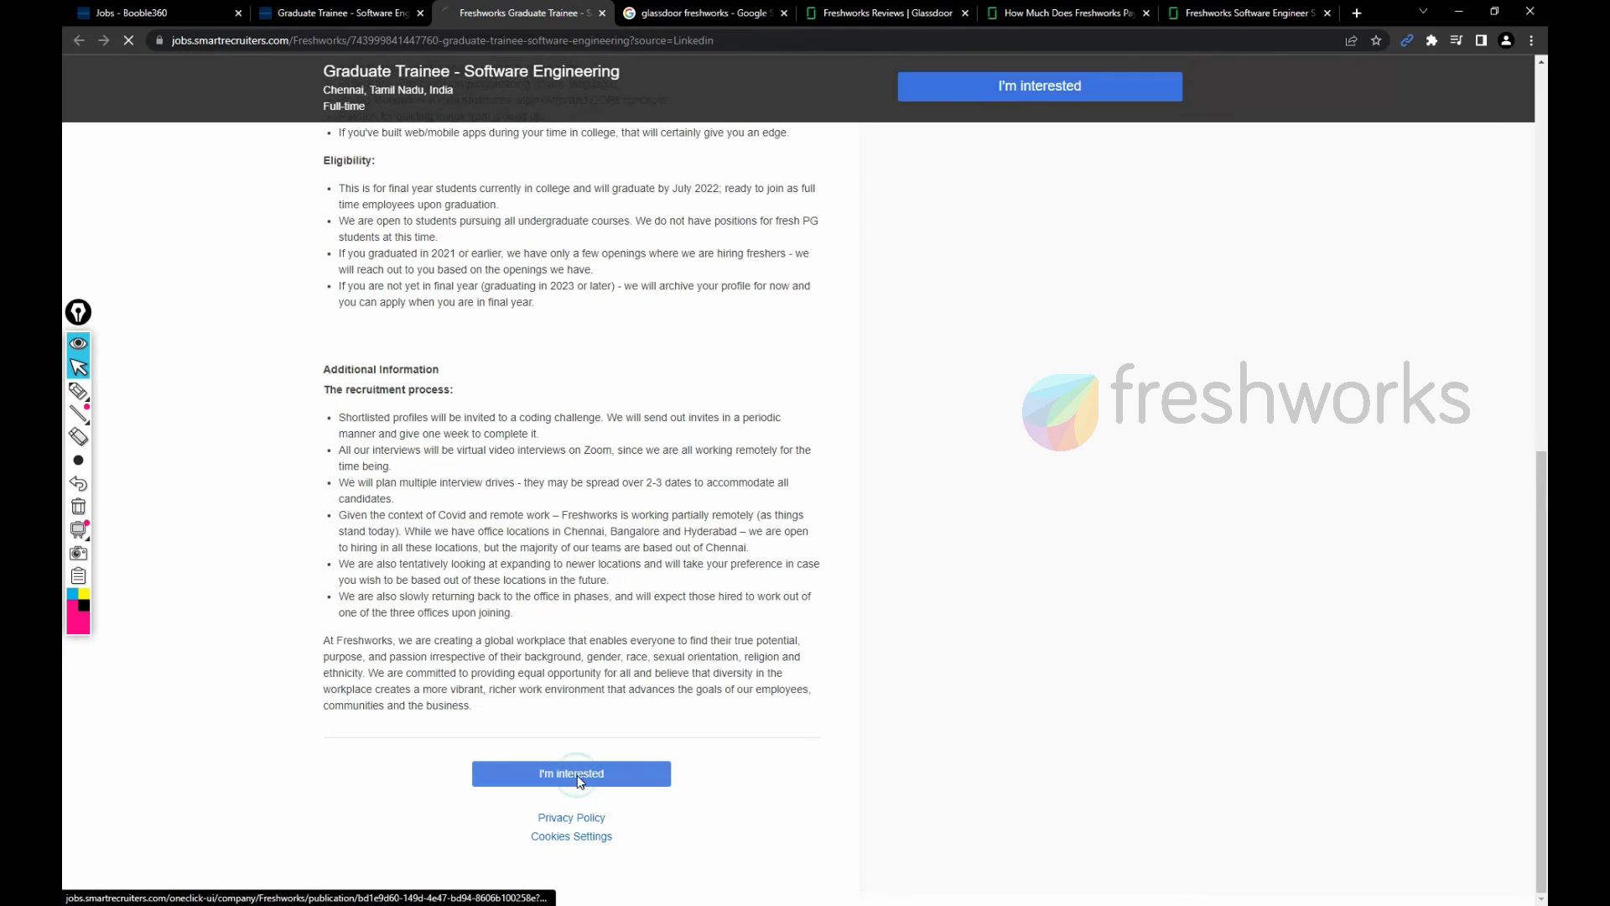
scroll(1237, 370, down, 8)
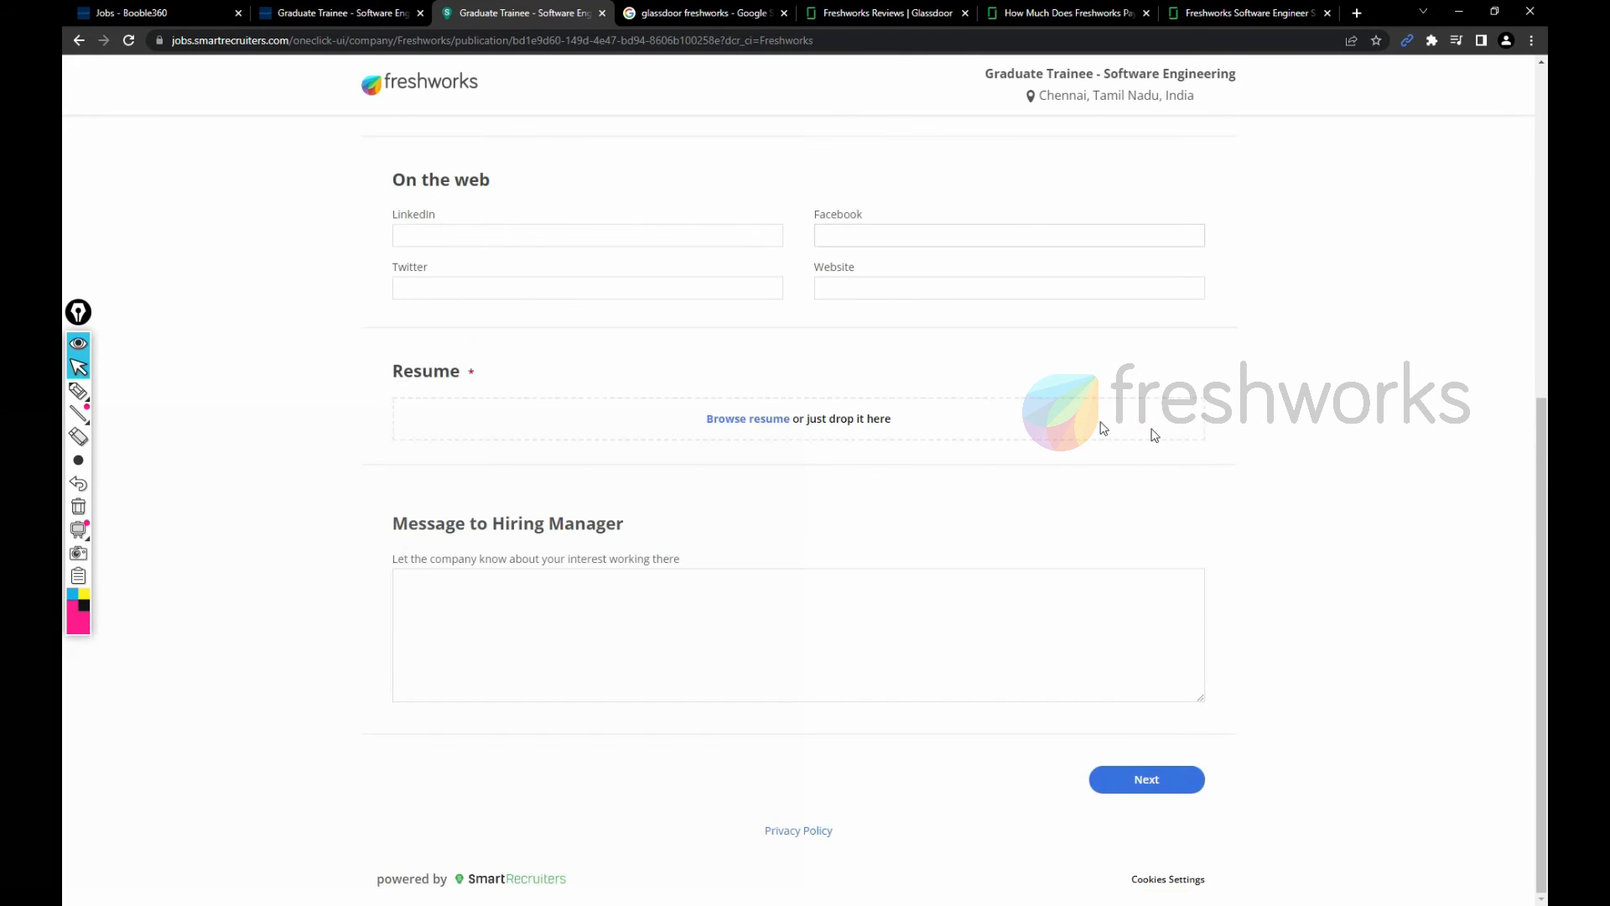
scroll(939, 667, up, 8)
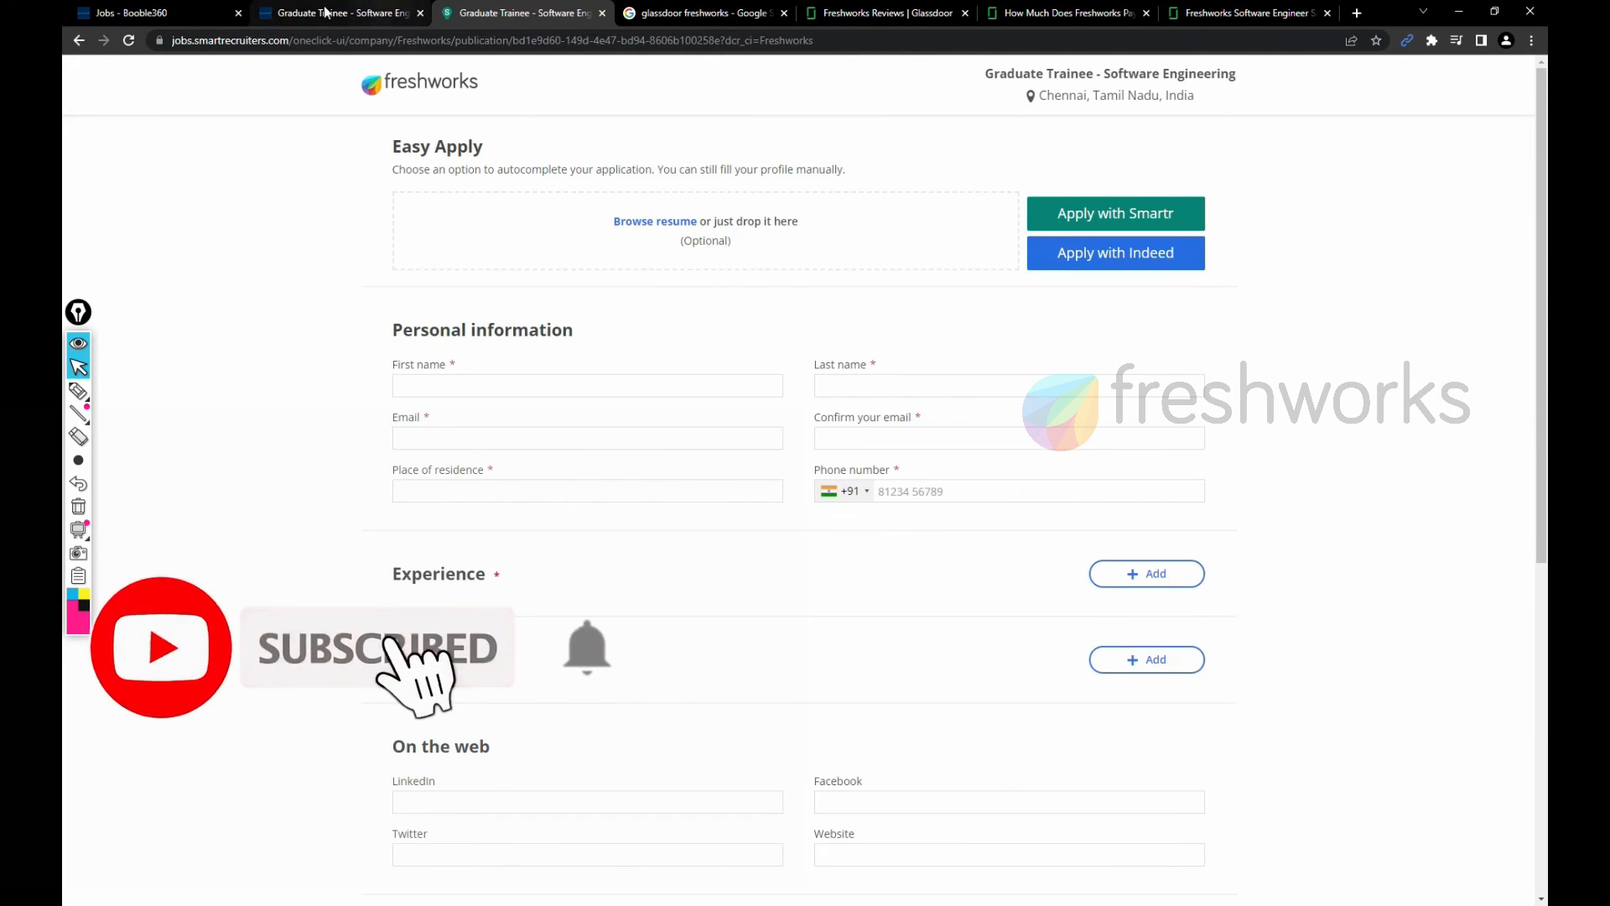
click(322, 12)
click(705, 12)
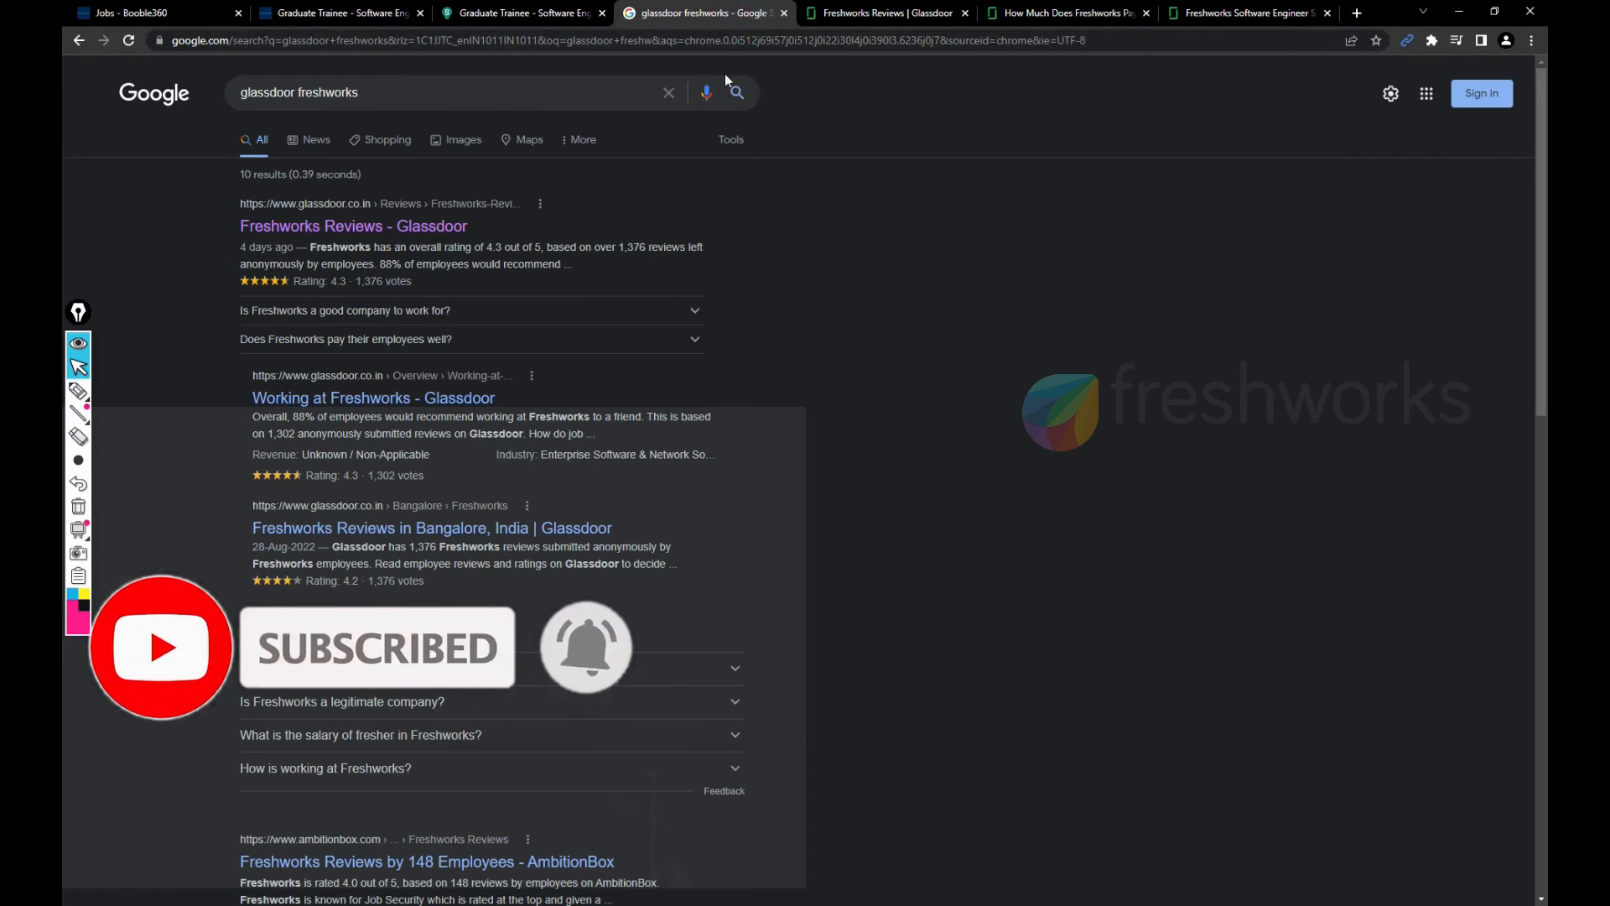
Step: Step through the Glassdoor tabs to the Freshworks Software Engineer Salaries page
click(886, 12)
click(1070, 14)
click(1250, 13)
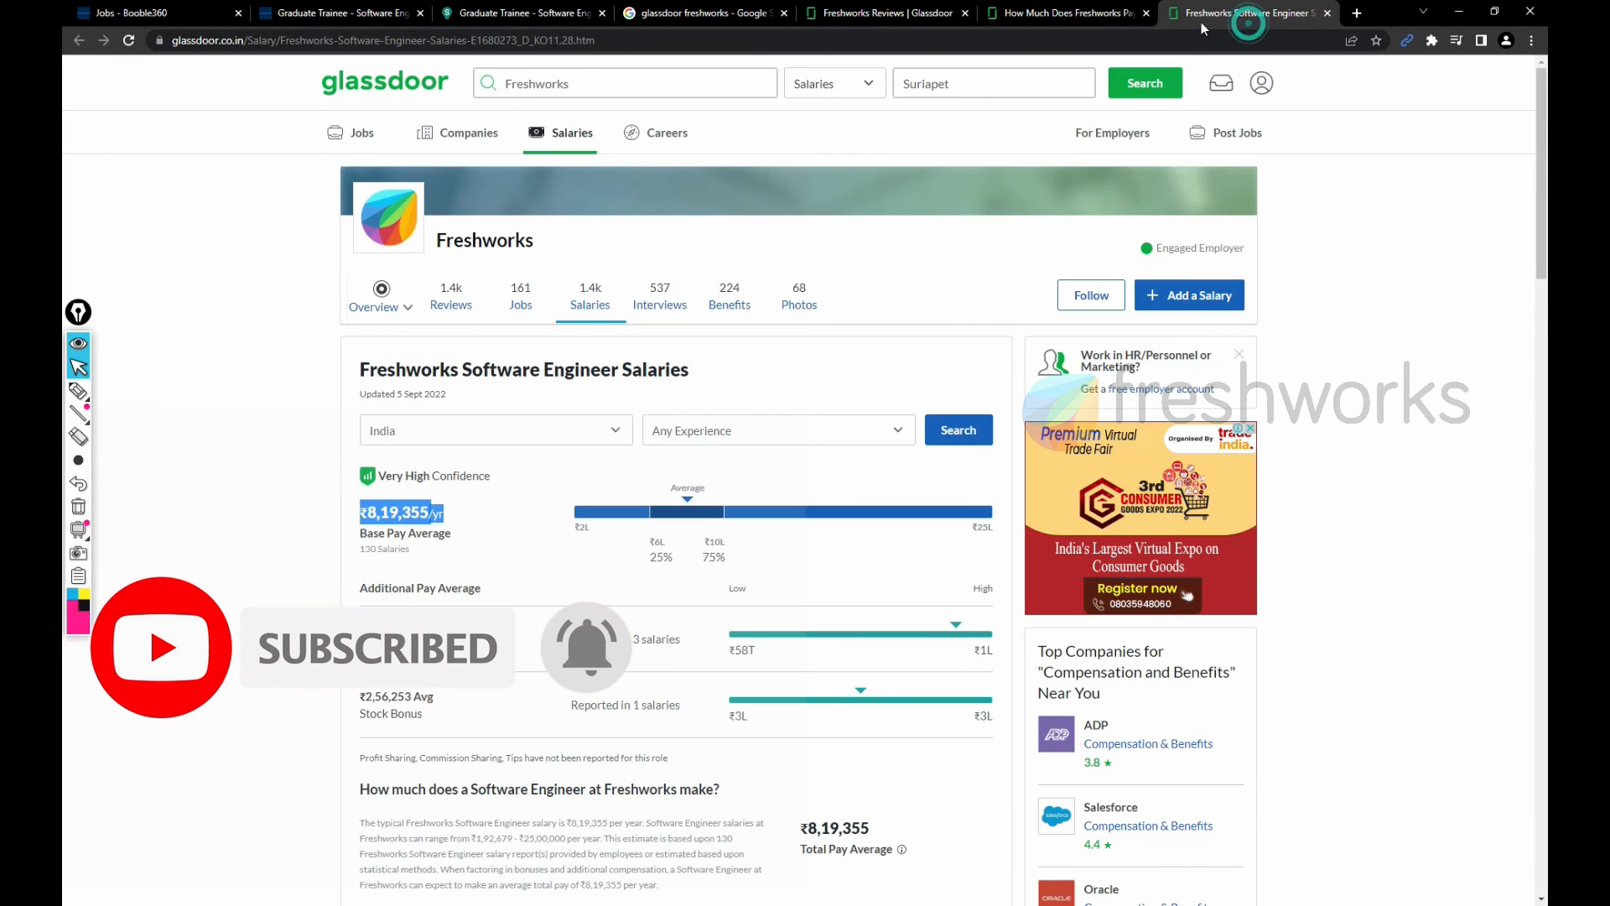